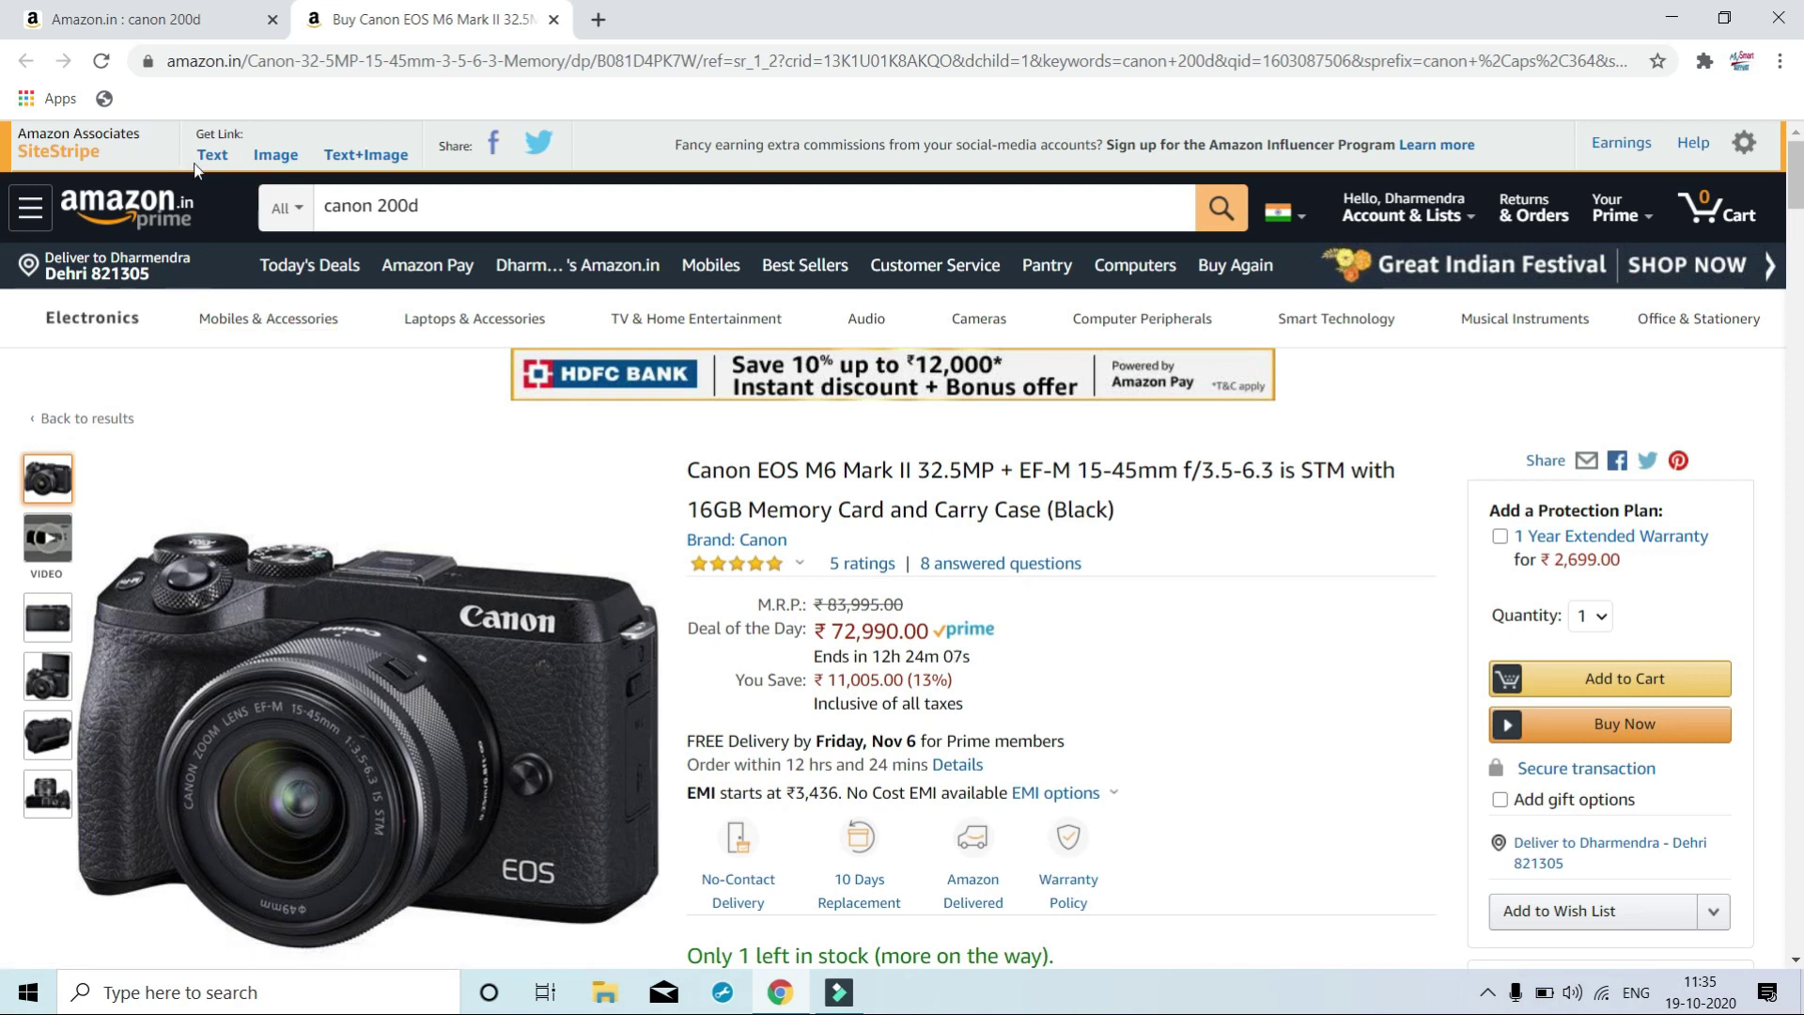
Generate a short text affiliate link for the Canon EOS M6 Mark II product page and copy it.
click(211, 157)
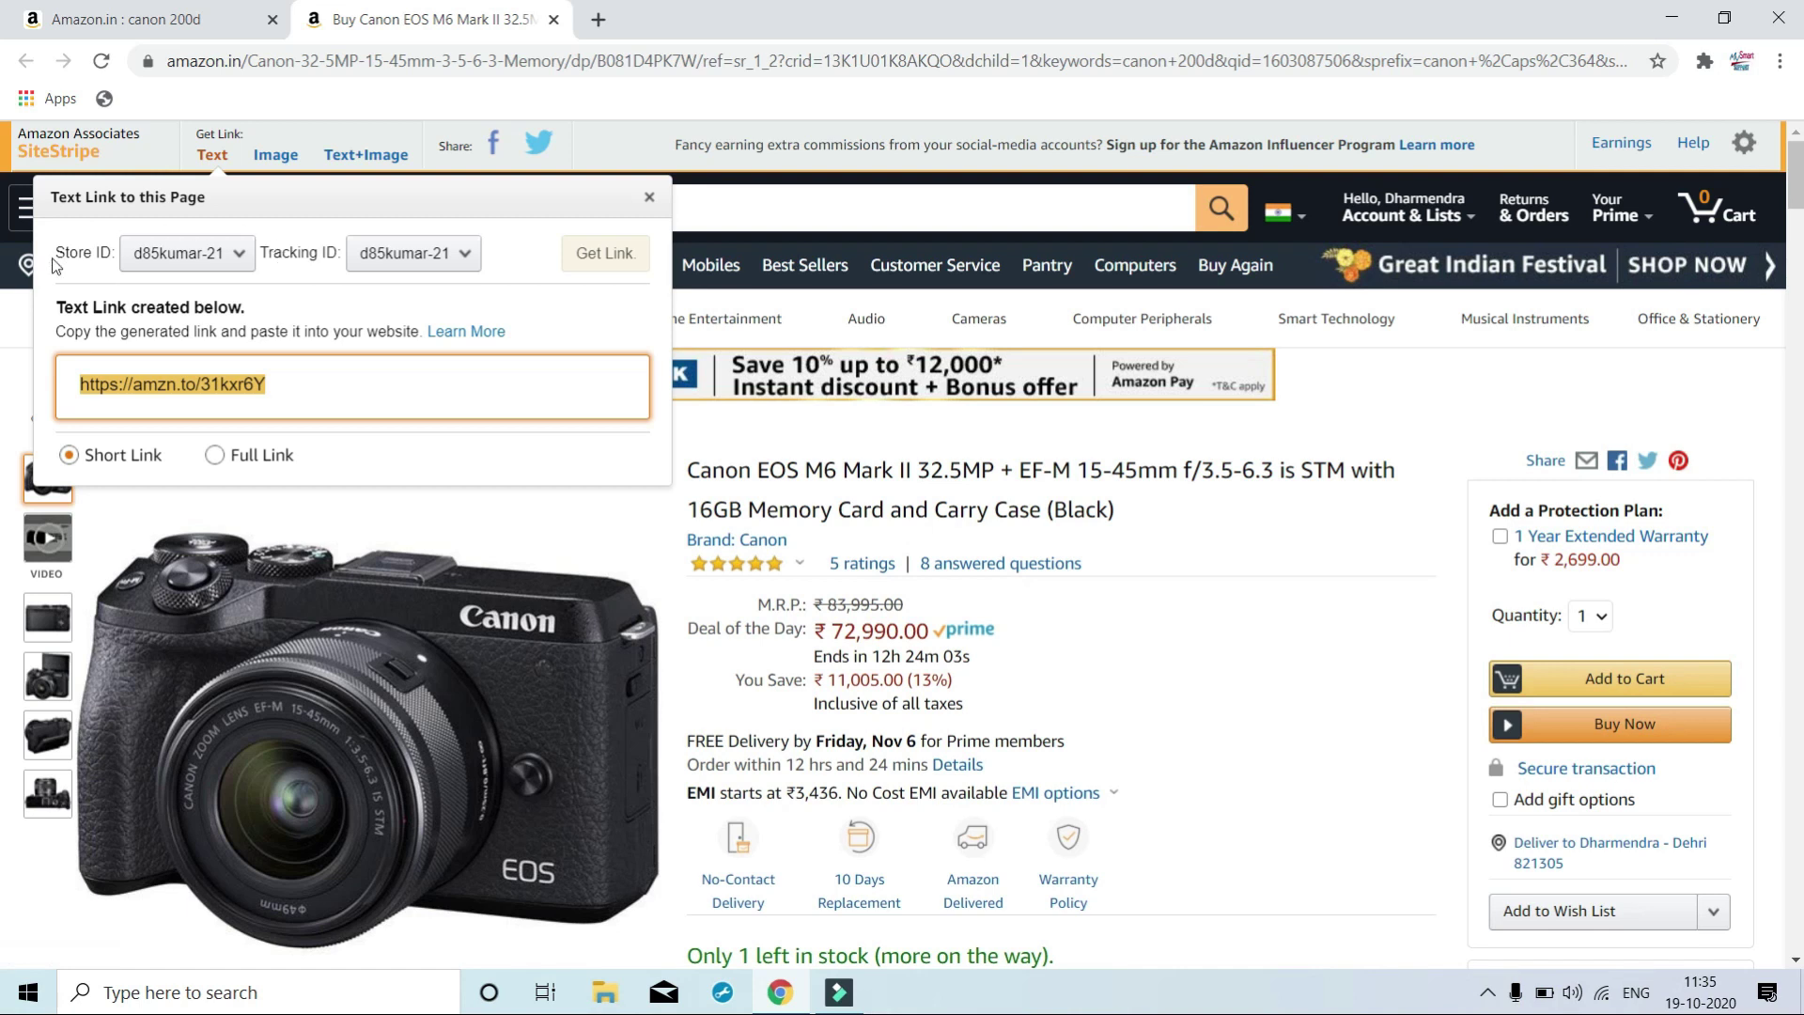
right_click(179, 387)
click(219, 402)
click(648, 197)
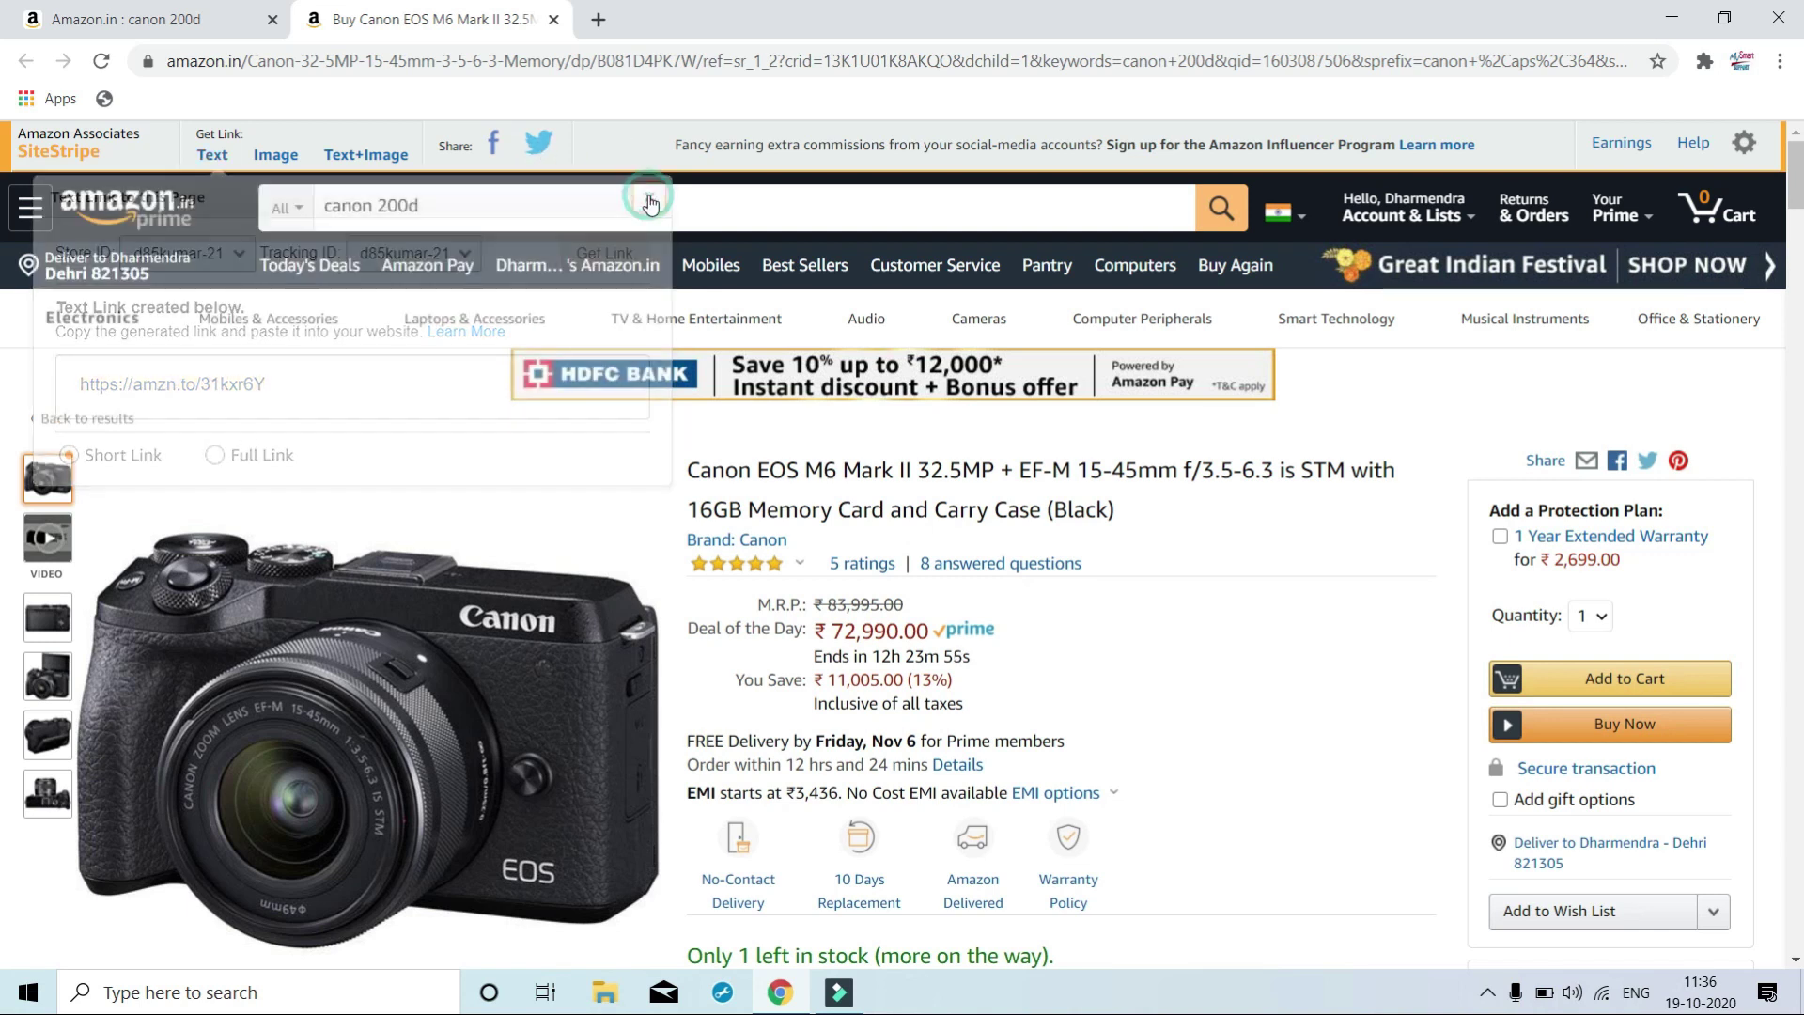
Open the copied short affiliate link in a new browser tab.
click(599, 21)
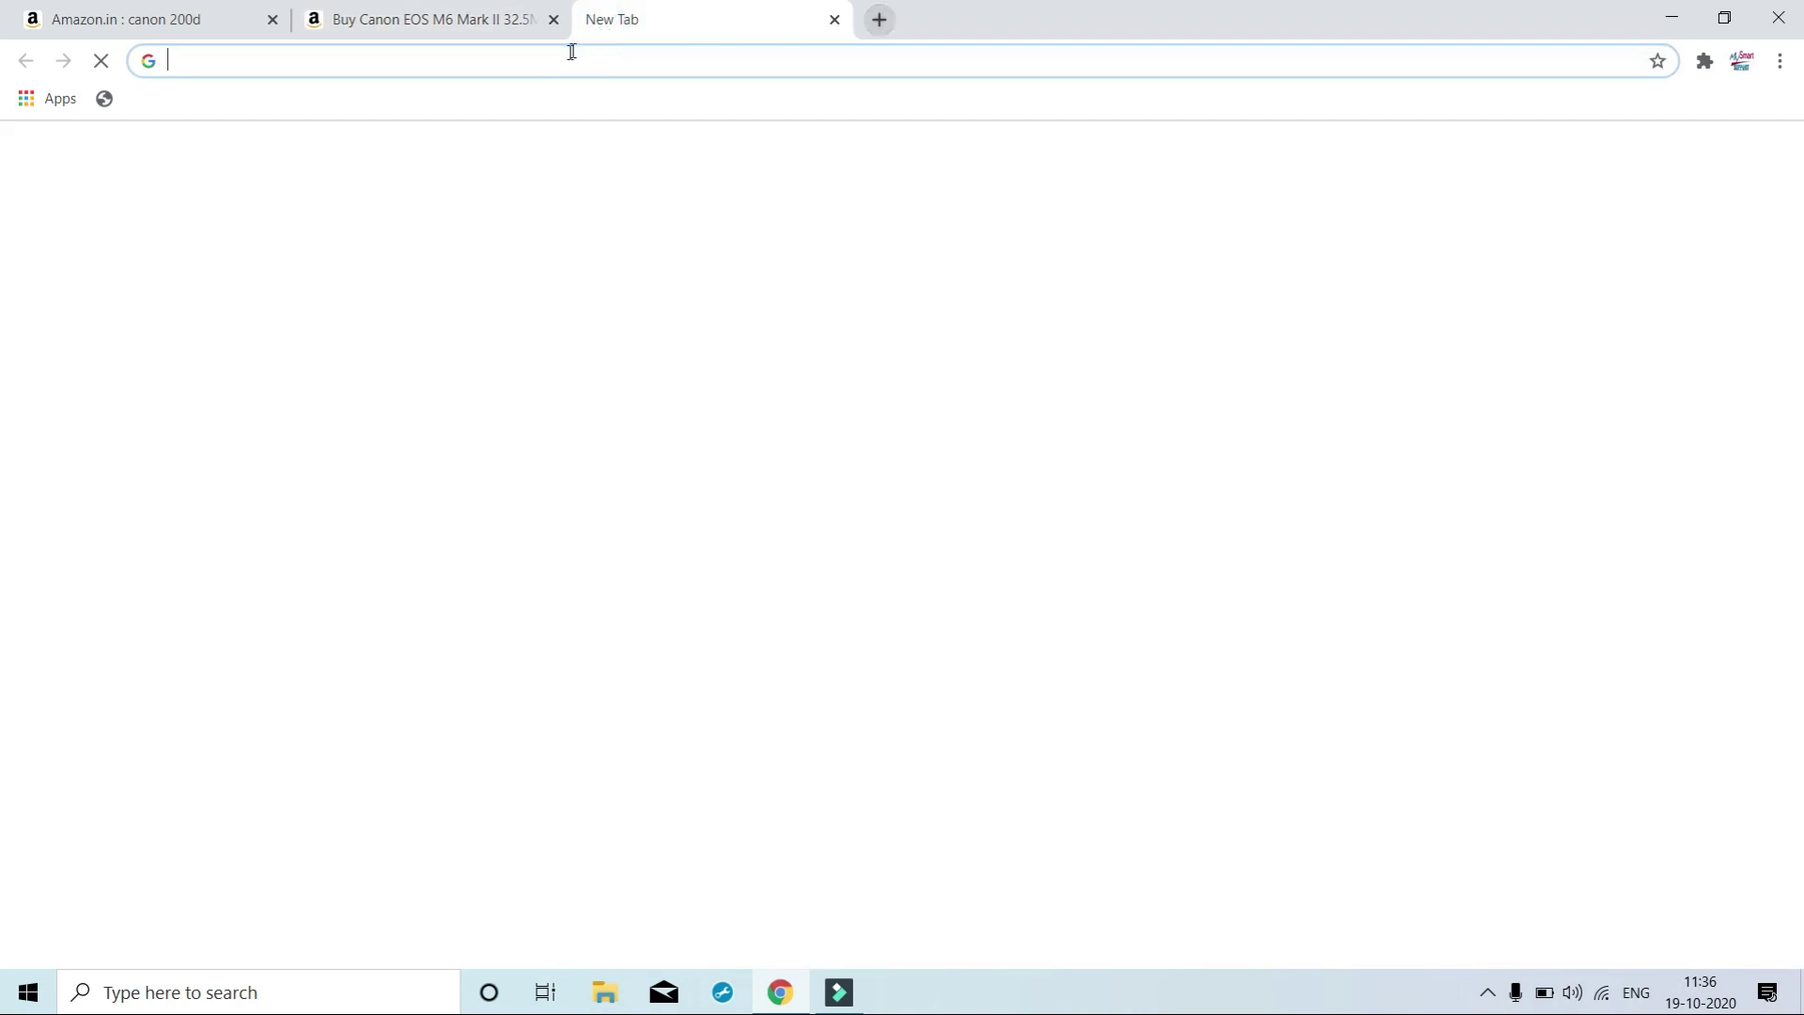
click(568, 56)
right_click(567, 55)
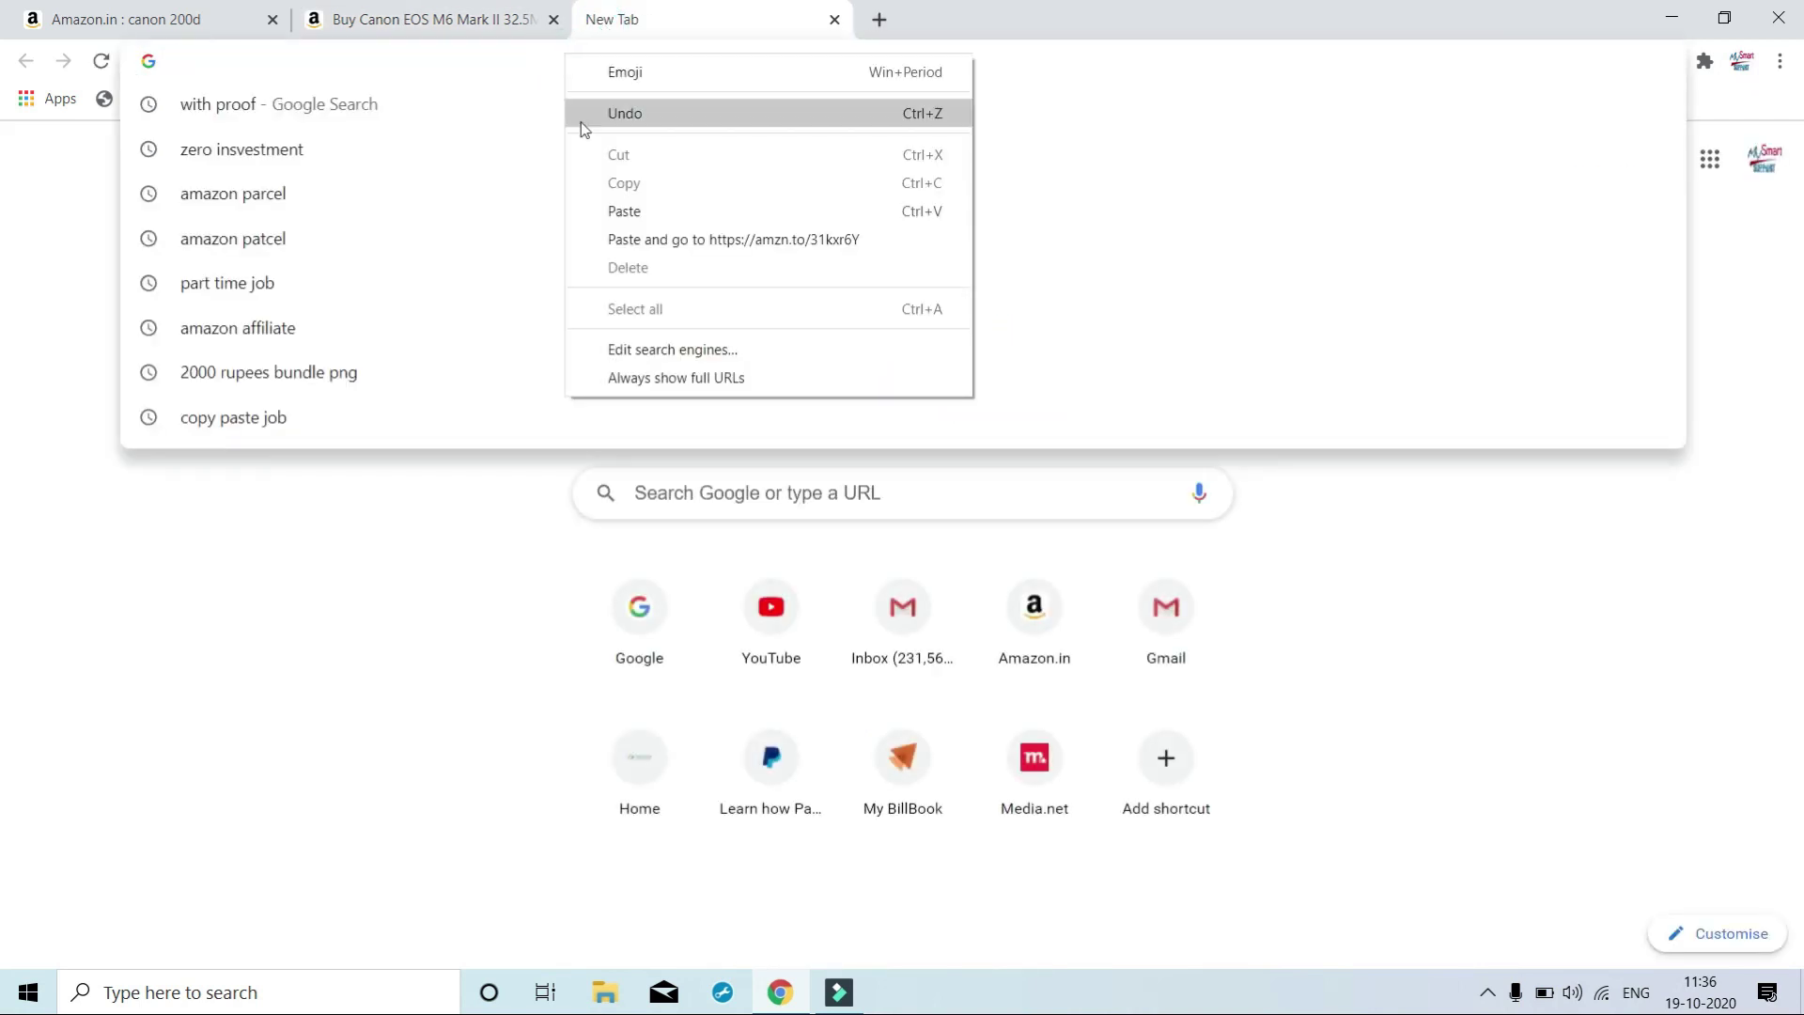
click(612, 212)
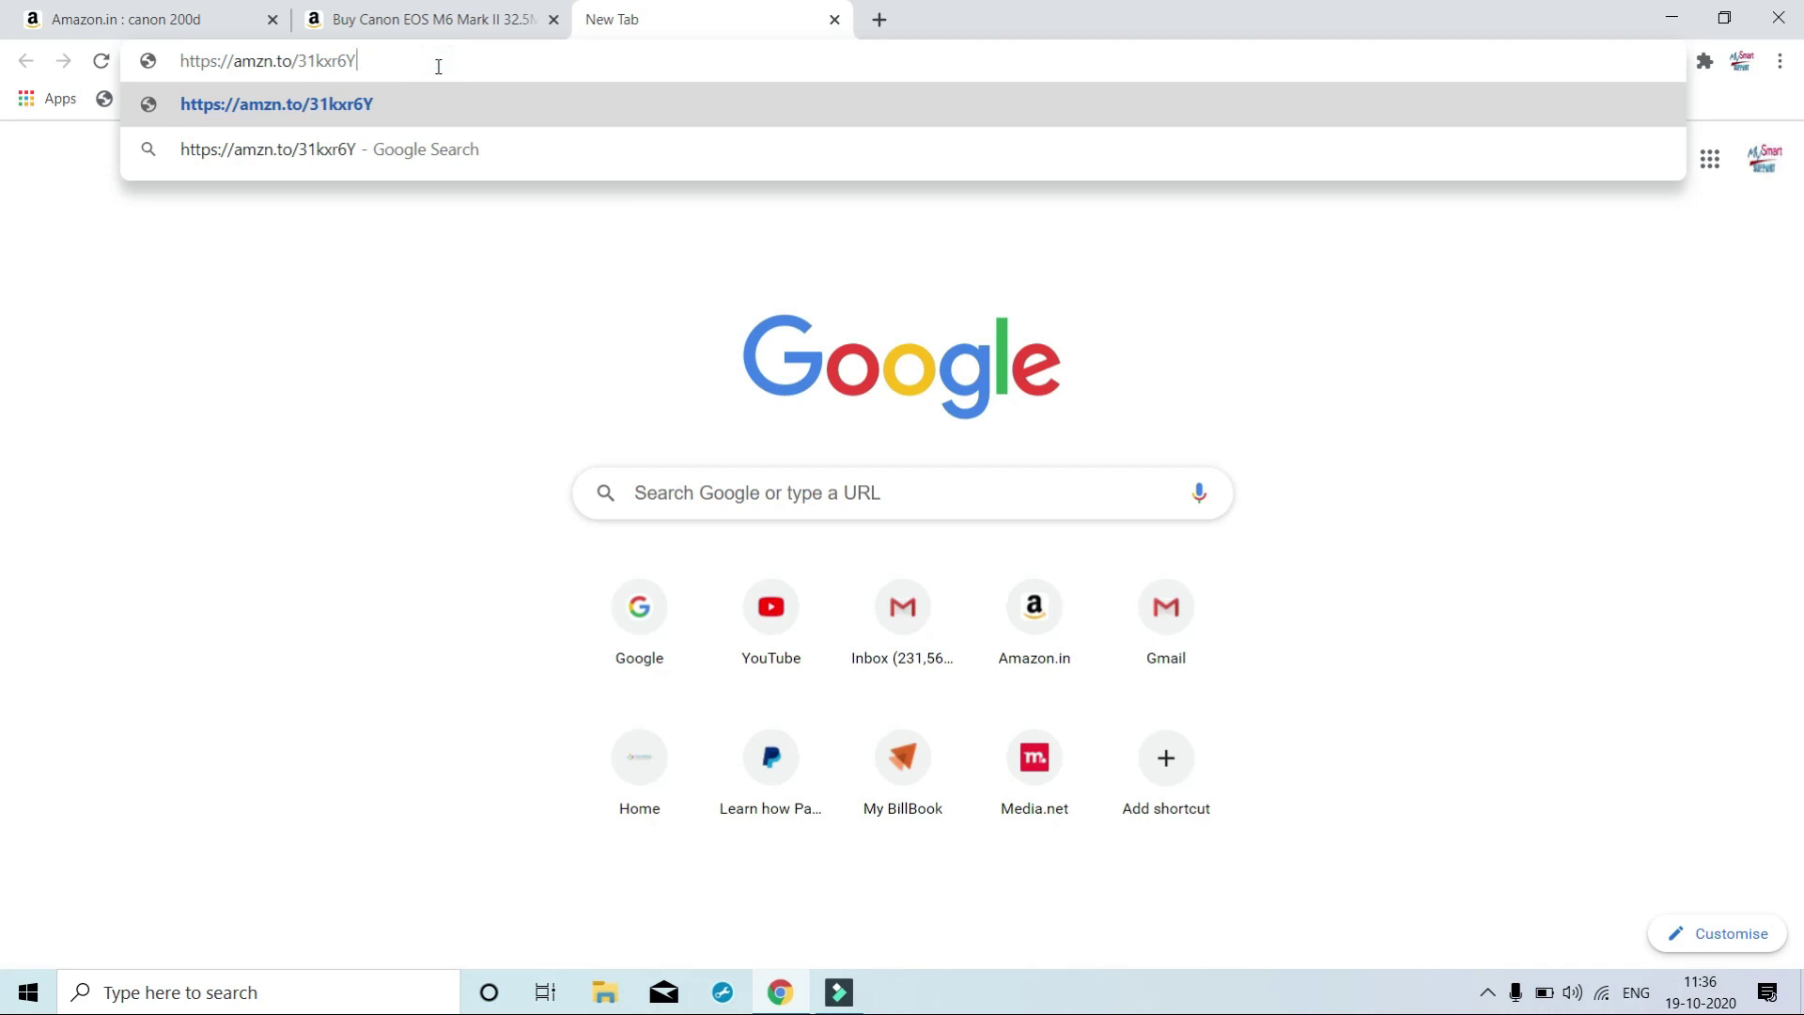
key(Return)
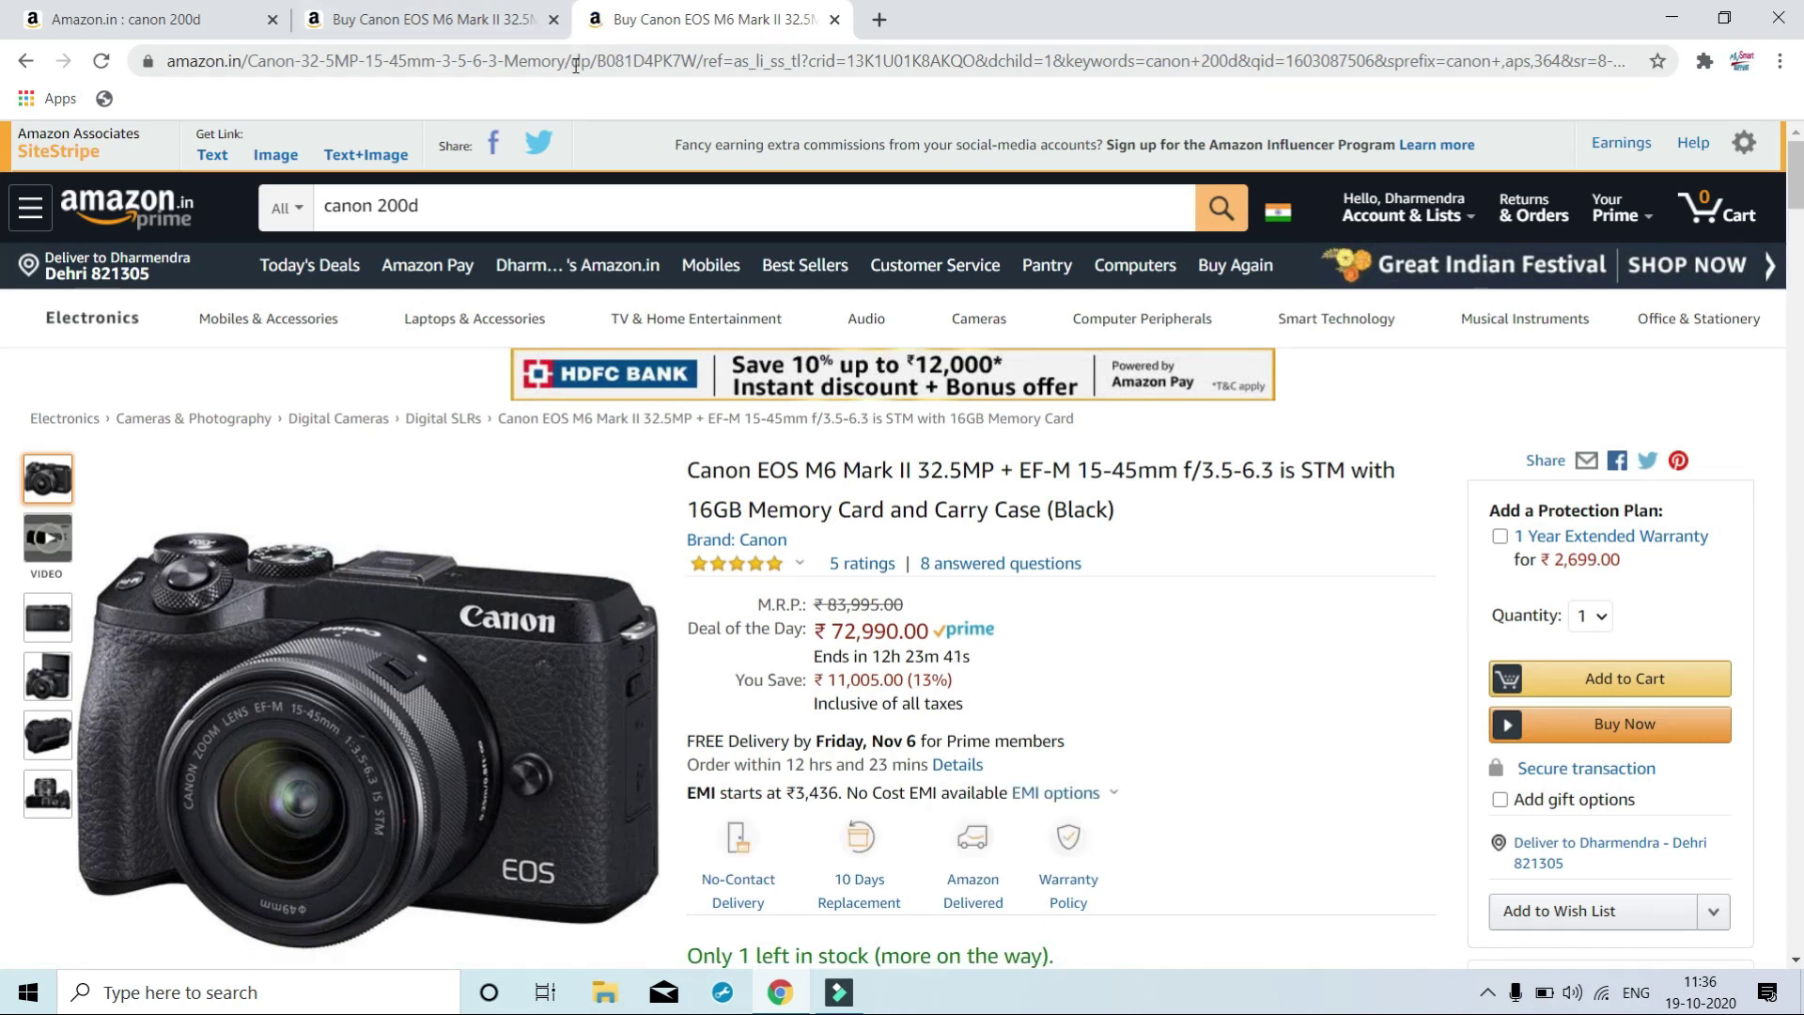
Examine the full product URL through to its end and highlight the affiliate tracking ID in the tag parameter.
click(796, 71)
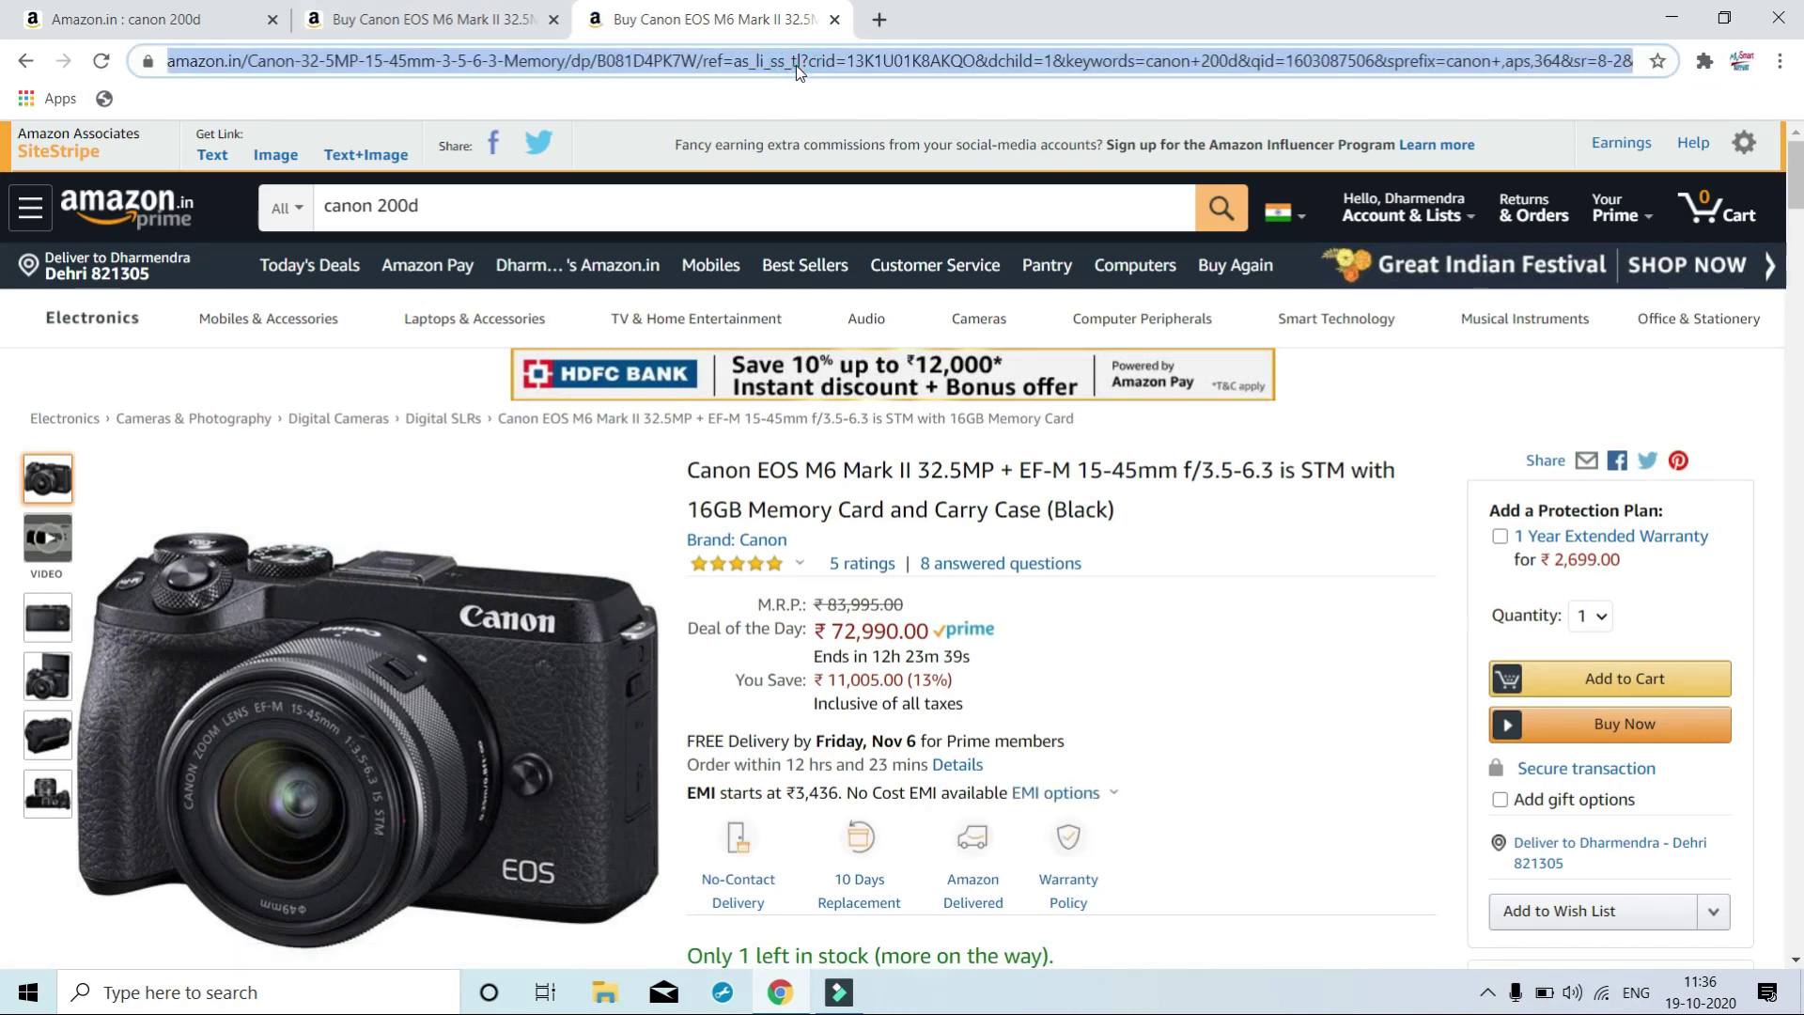
click(797, 65)
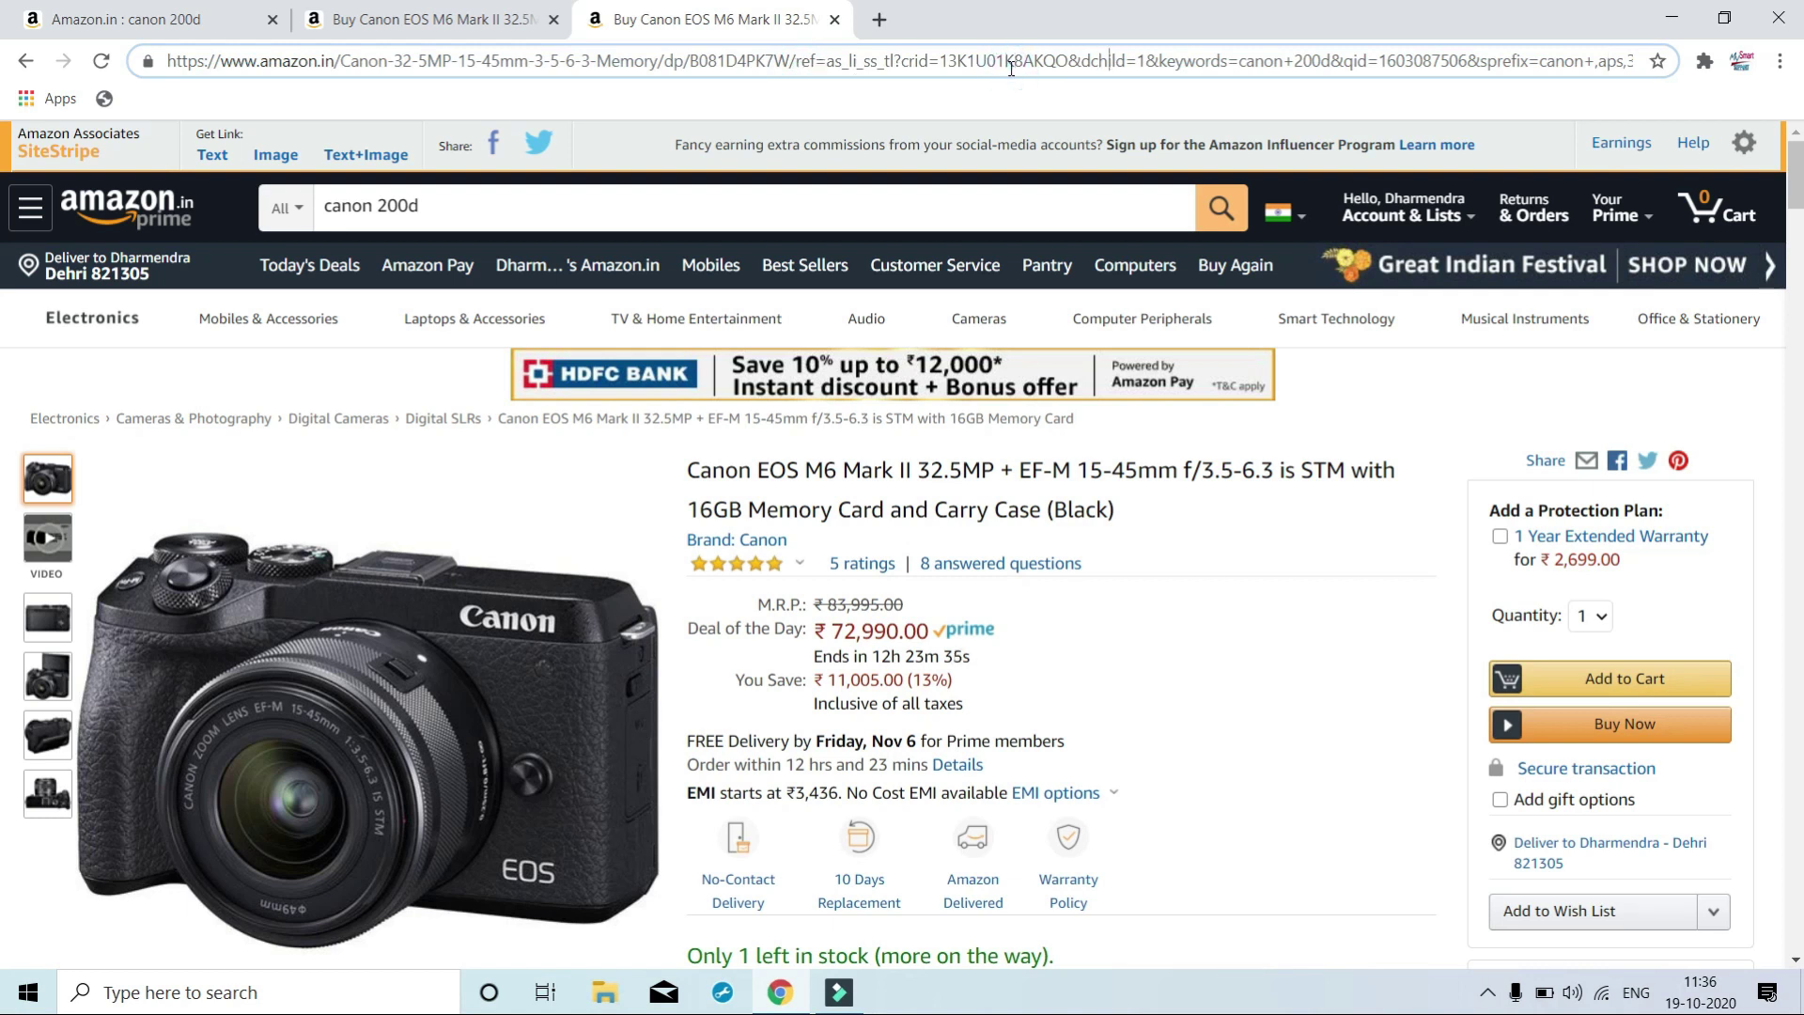
key(Right)
key(Right)
key(Right)
key(Right)
key(Right)
key(Right)
key(Right)
key(Right)
key(Right)
key(Right)
key(Right)
key(Right)
key(Right)
key(Right)
key(Right)
key(Right)
key(Right)
key(Right)
key(Right)
key(Right)
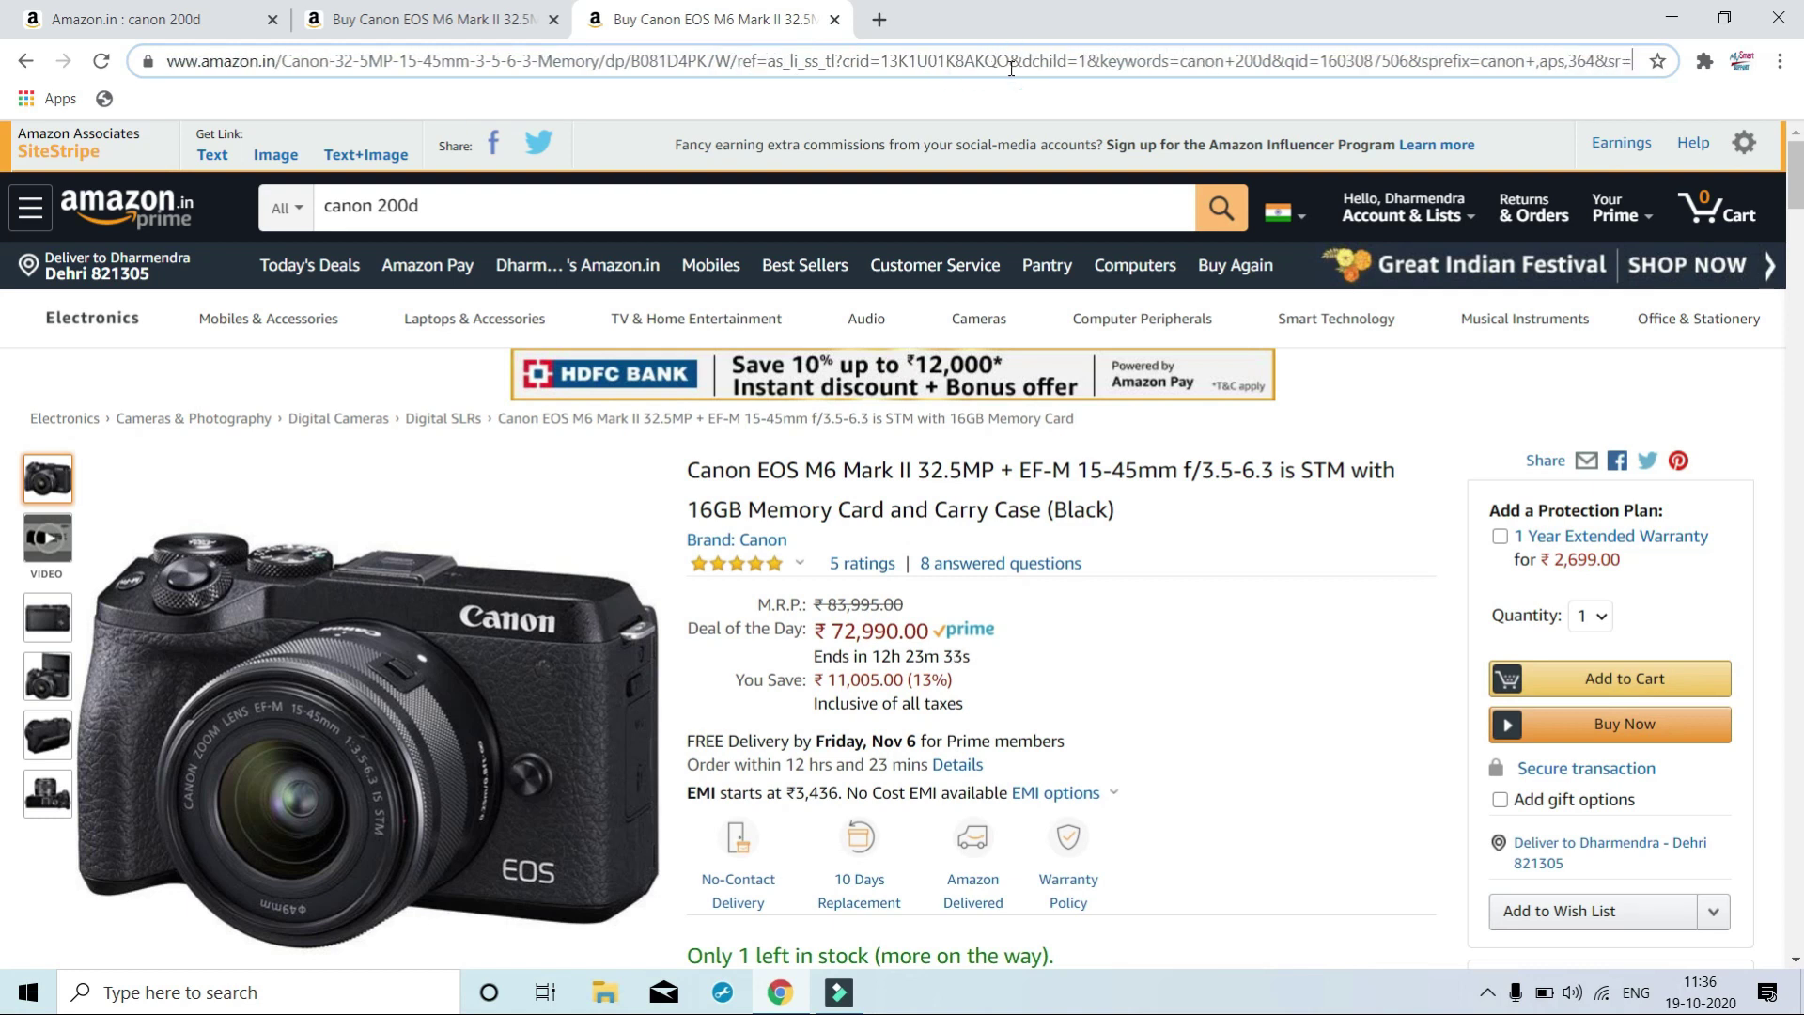
key(Right)
key(Right)
key(Right)
key(Right)
key(Right)
key(Right)
key(Right)
key(Right)
key(Right)
key(Right)
key(Right)
key(Right)
key(Right)
key(Right)
key(Right)
key(Right)
key(Right)
key(Right)
key(Right)
key(Right)
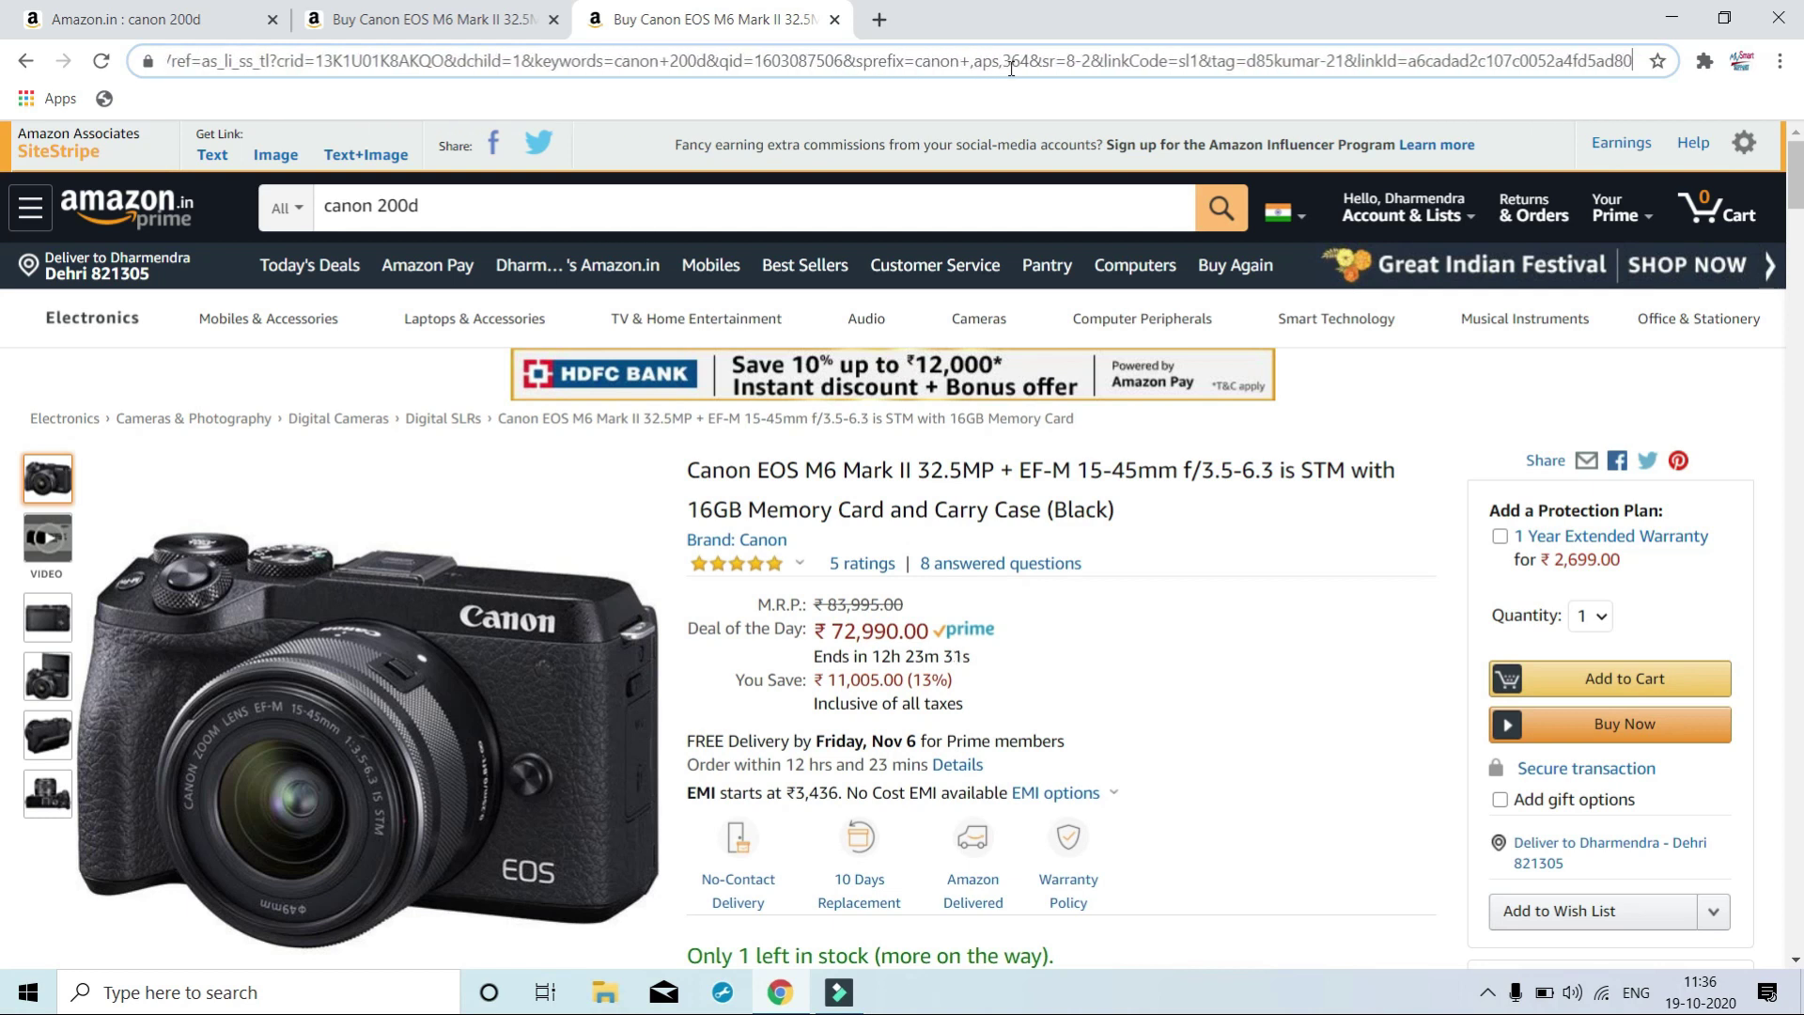
drag(1209, 59, 1300, 59)
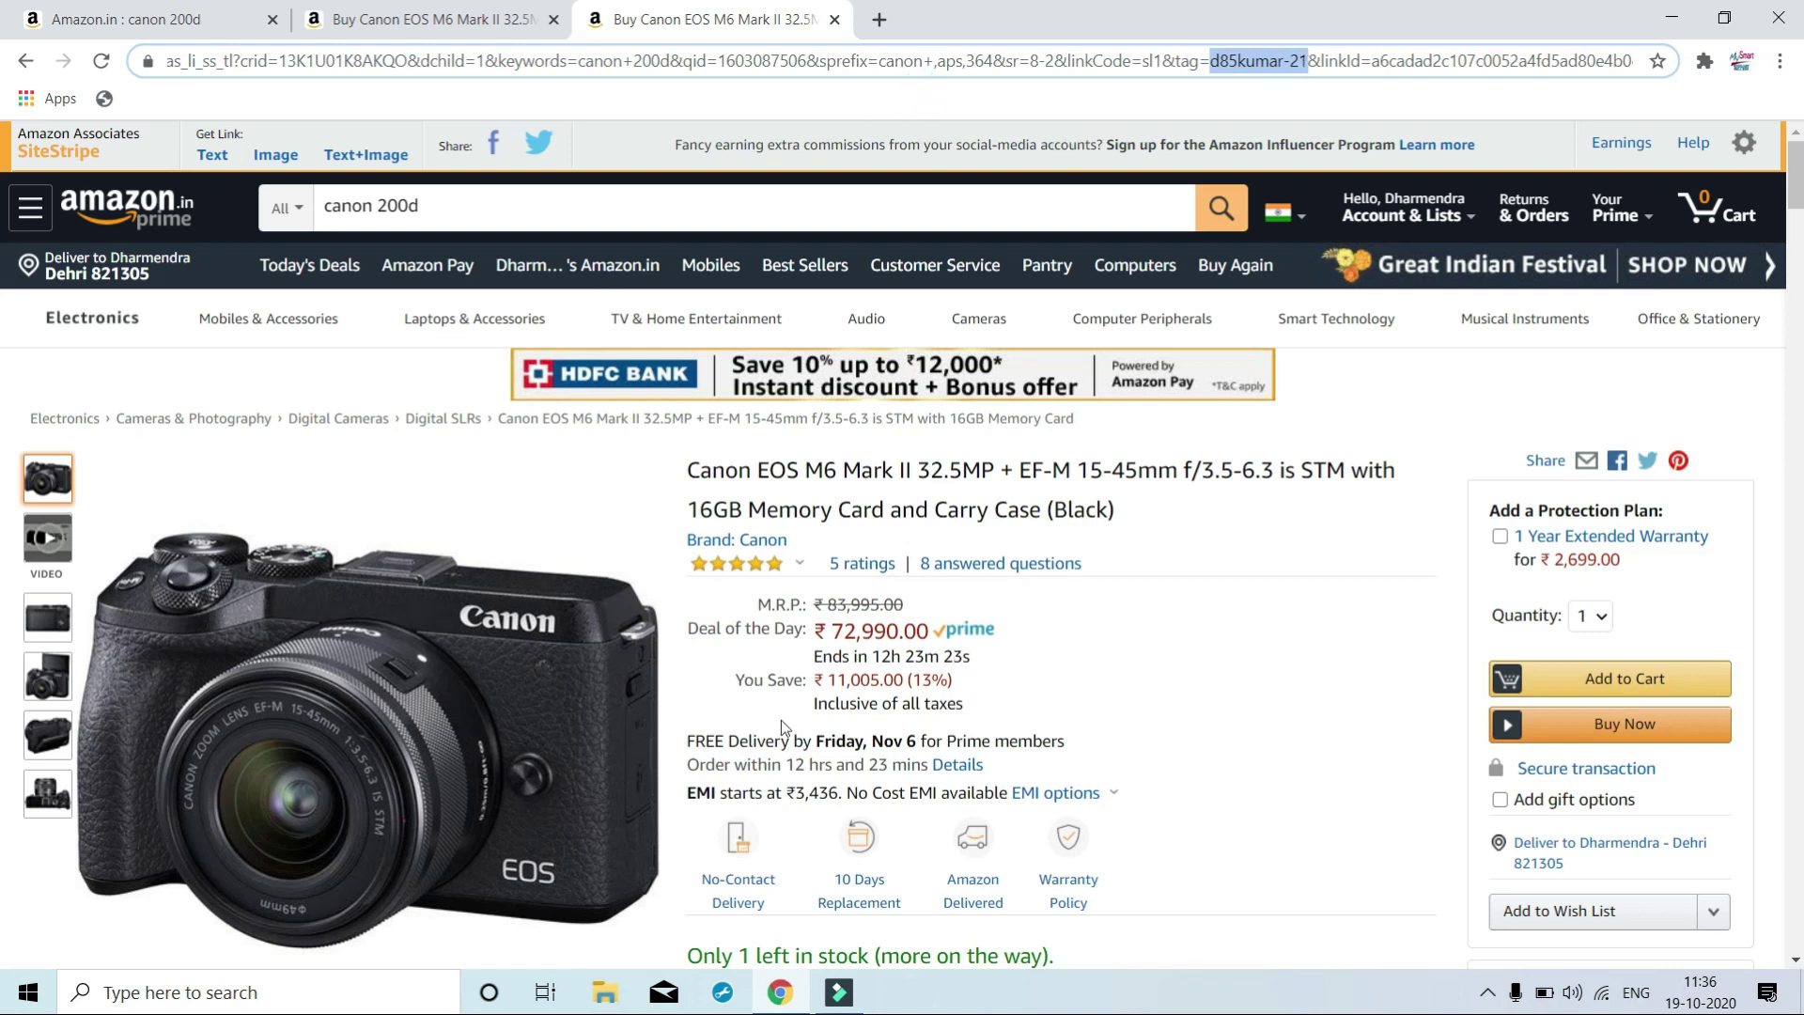
click(1135, 696)
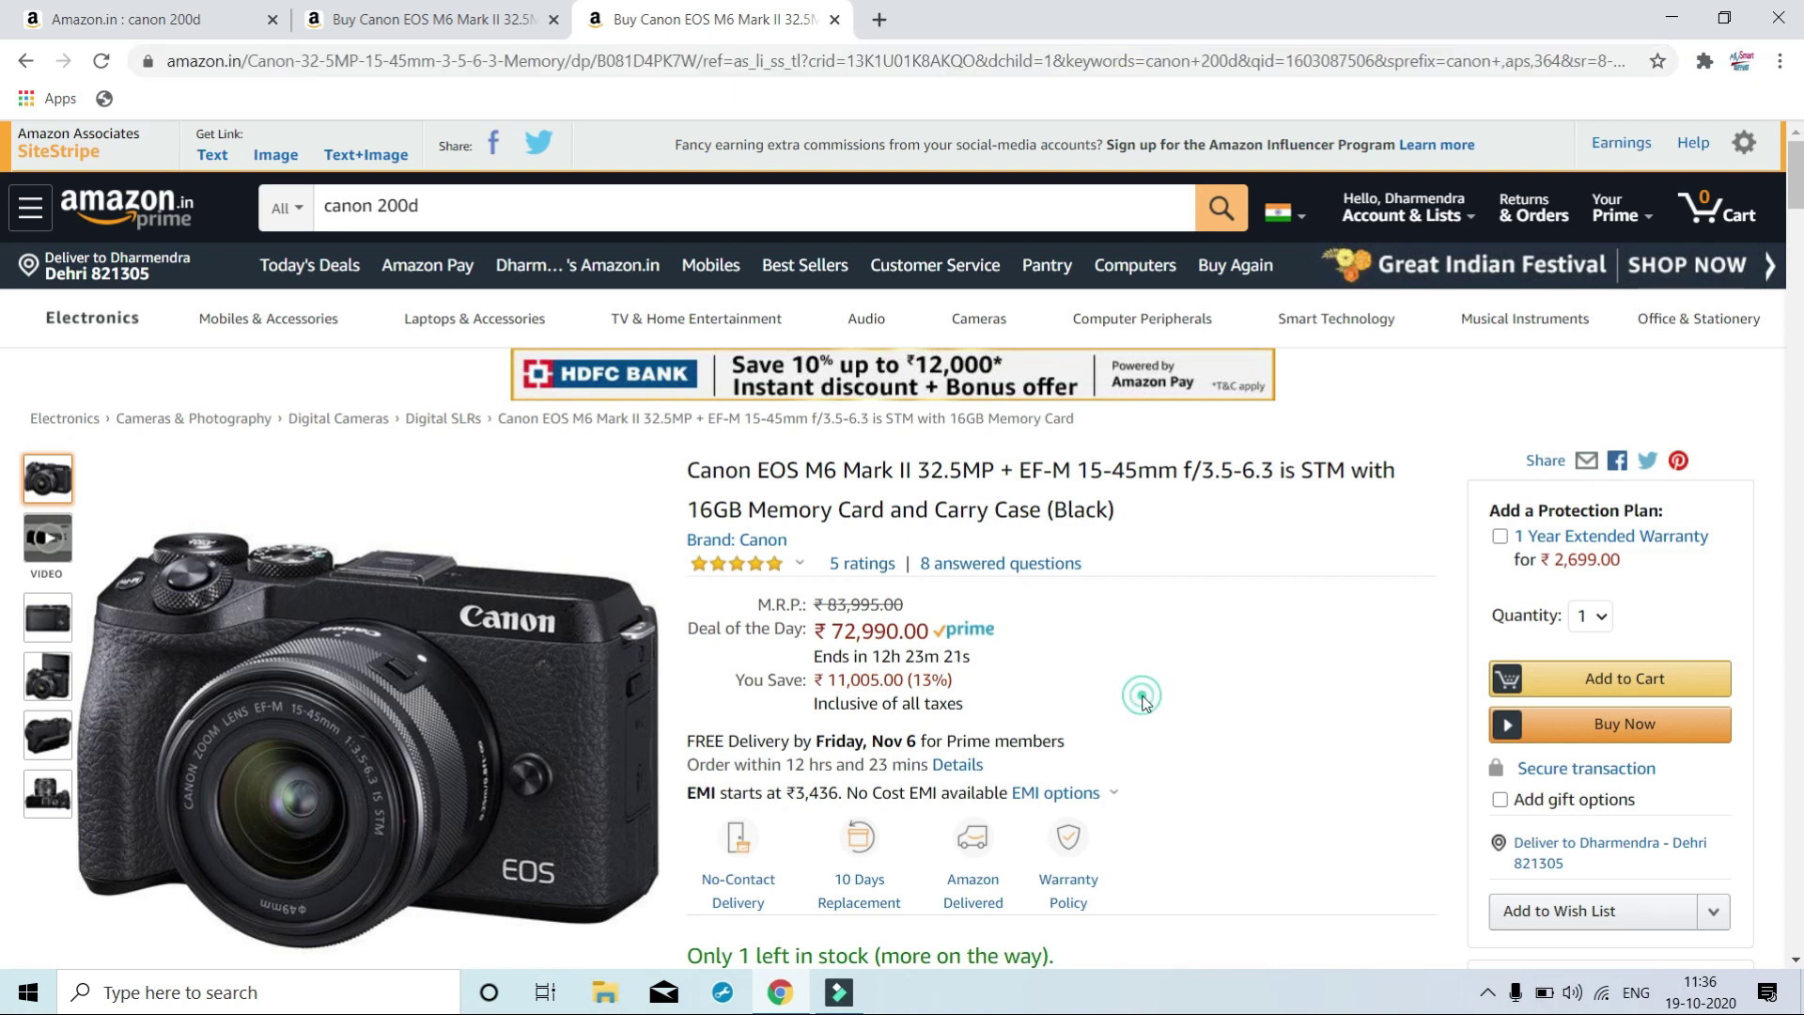
scroll(1142, 700, down, 2)
scroll(1144, 702, down, 2)
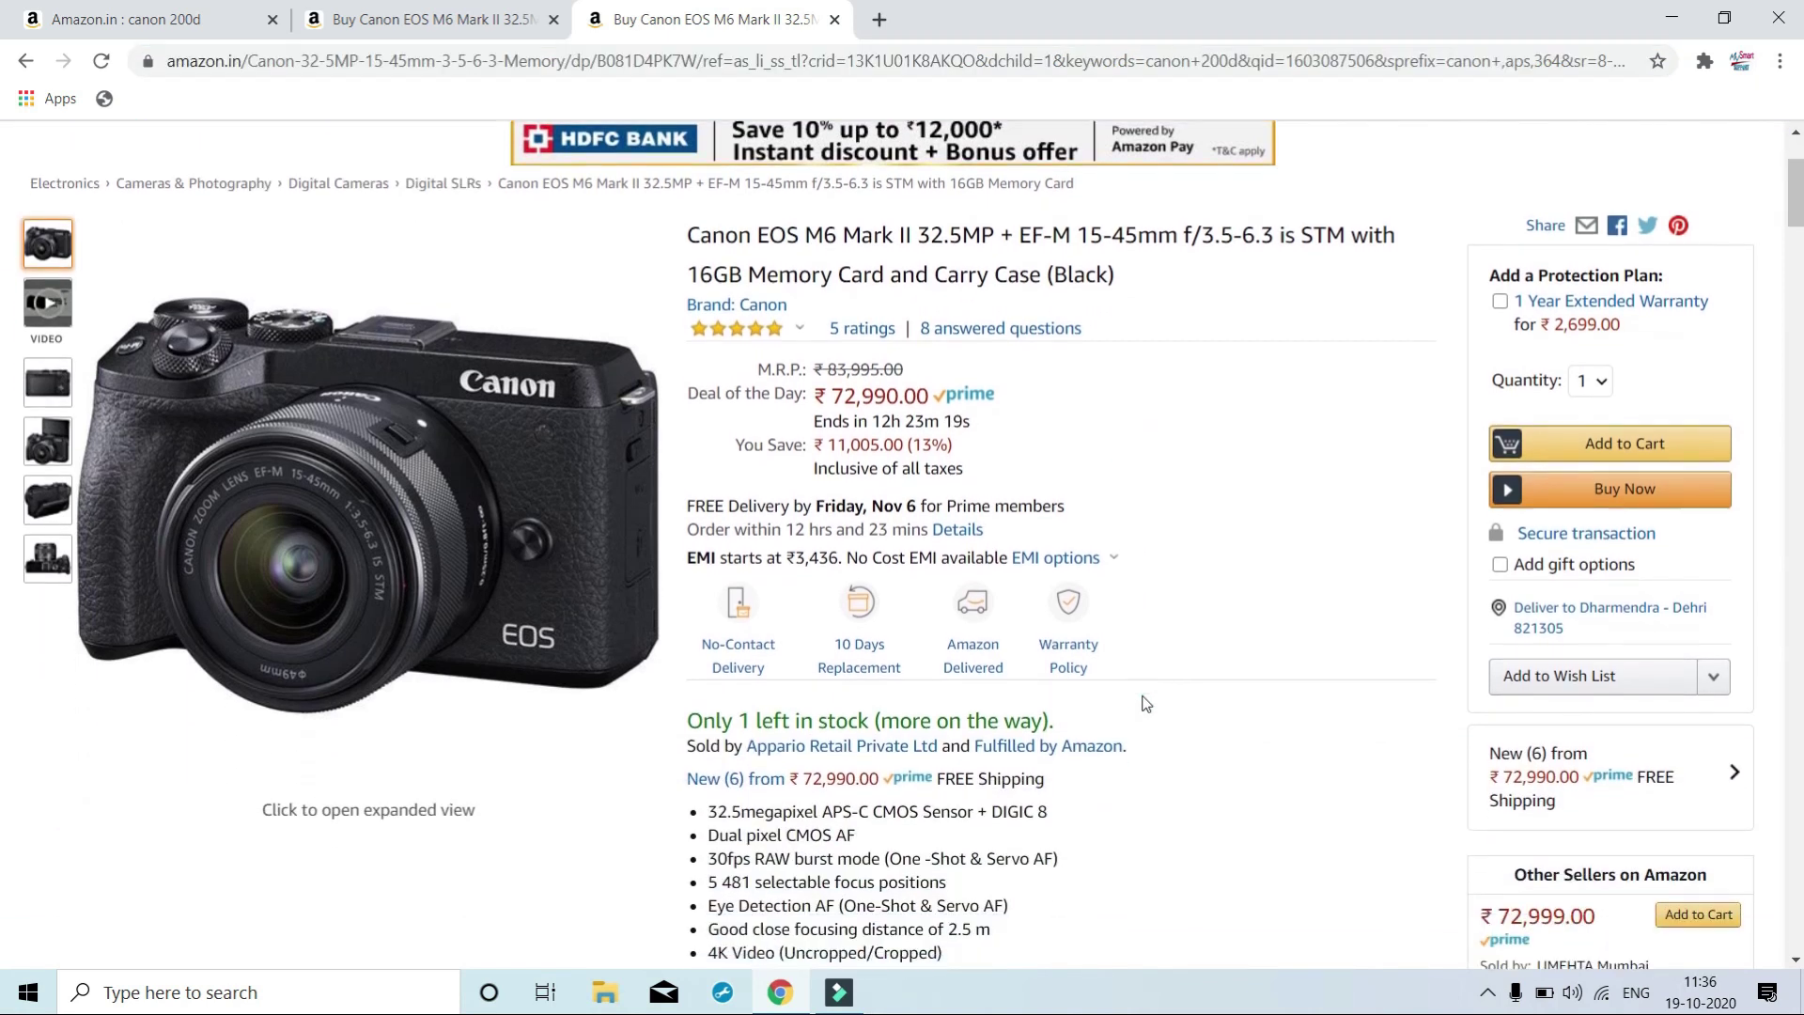
scroll(1144, 703, up, 4)
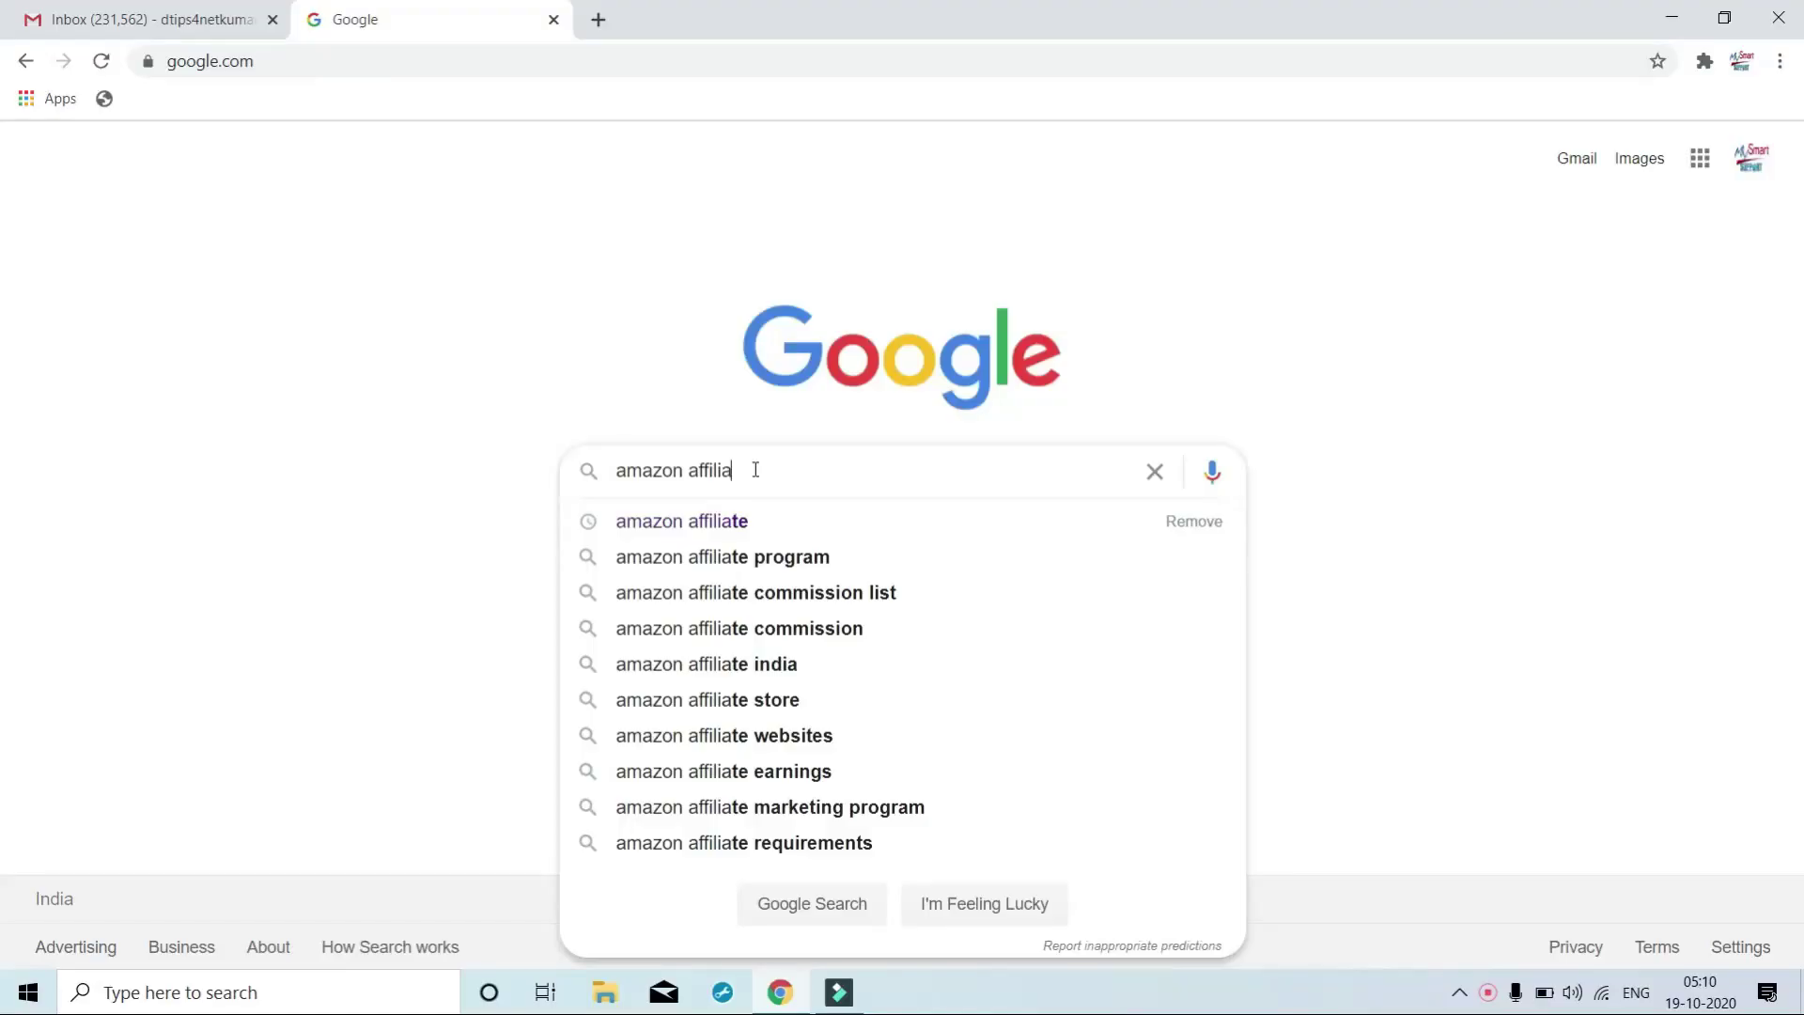
Search Google for "amazon affiliate" and open the Amazon.in Associates Central site.
text(e)
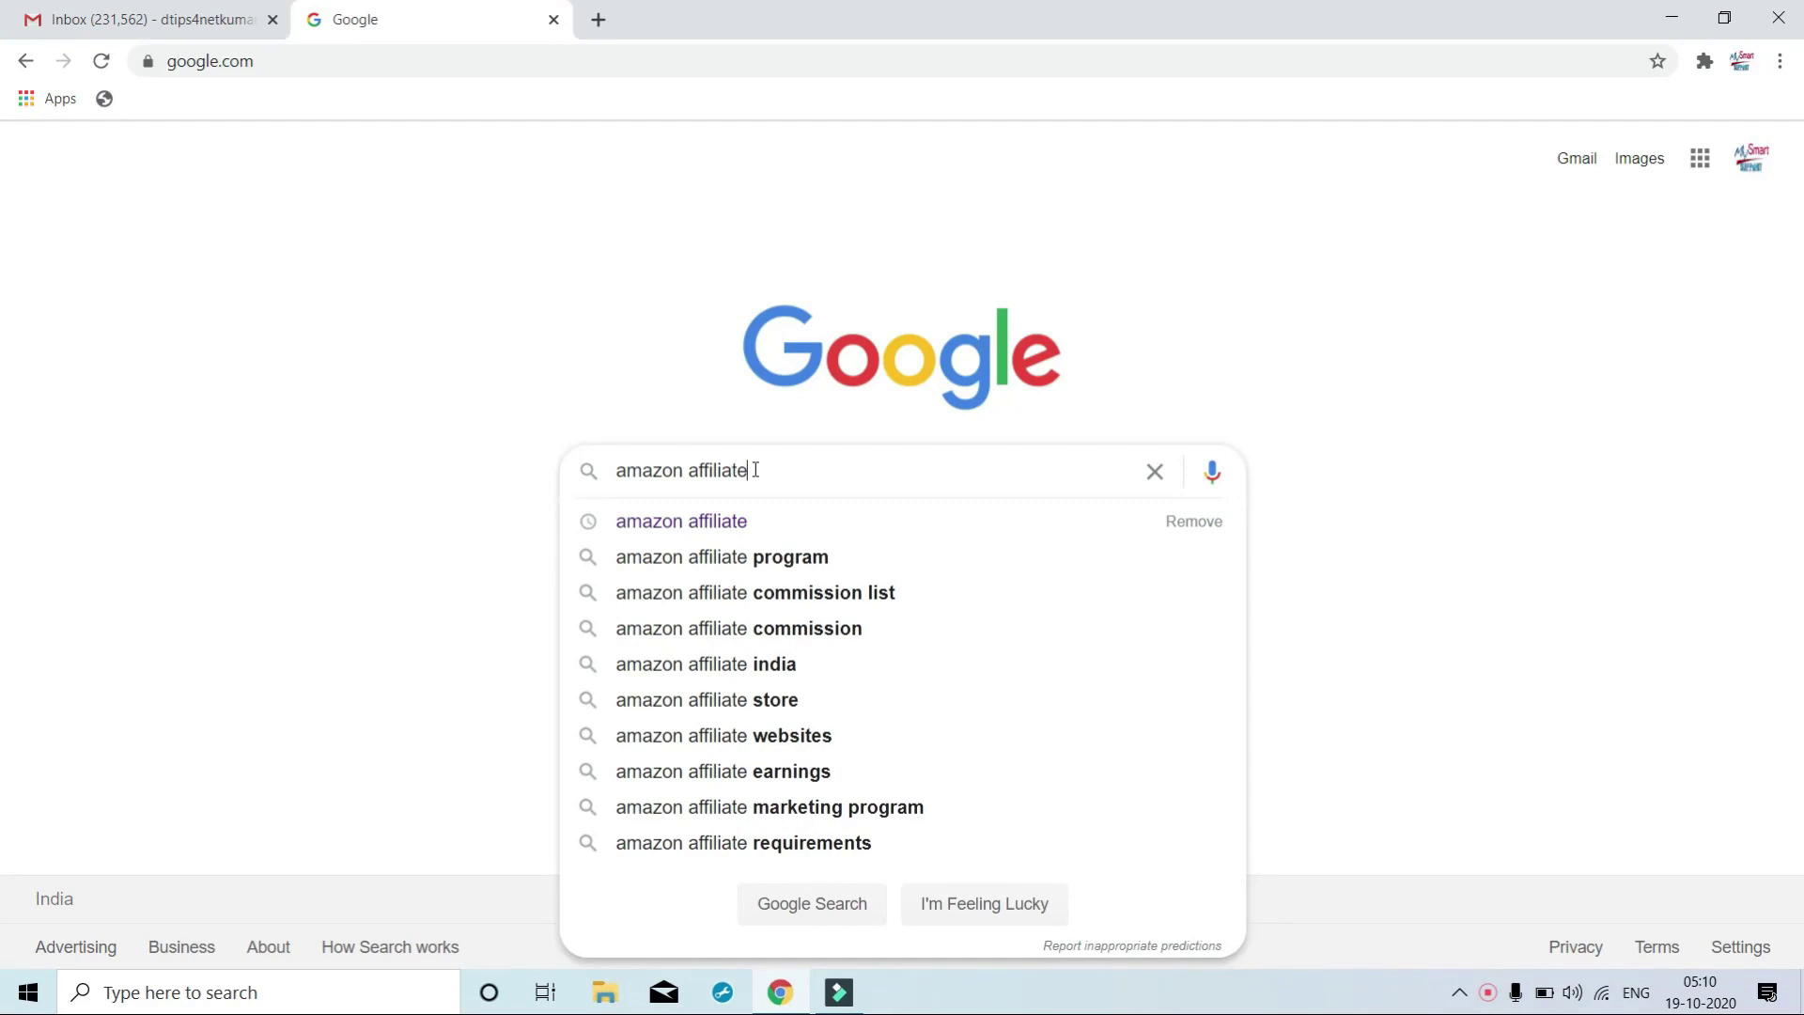
click(708, 521)
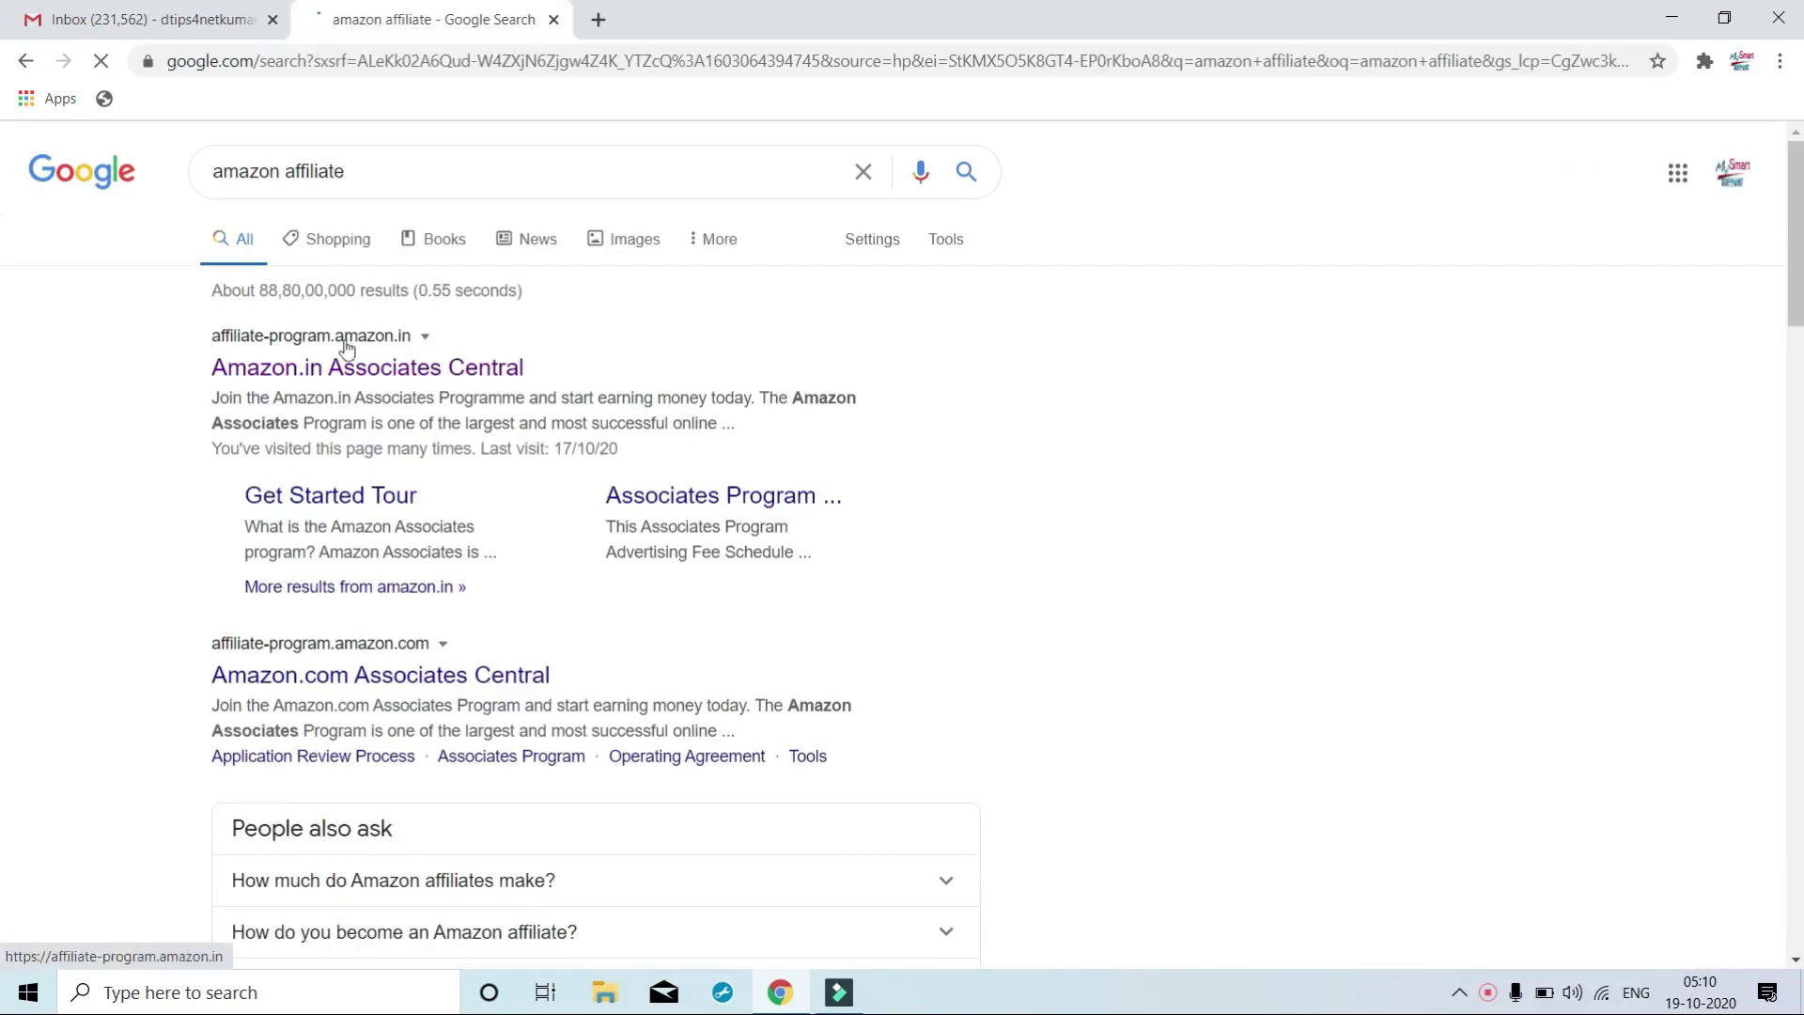
click(292, 375)
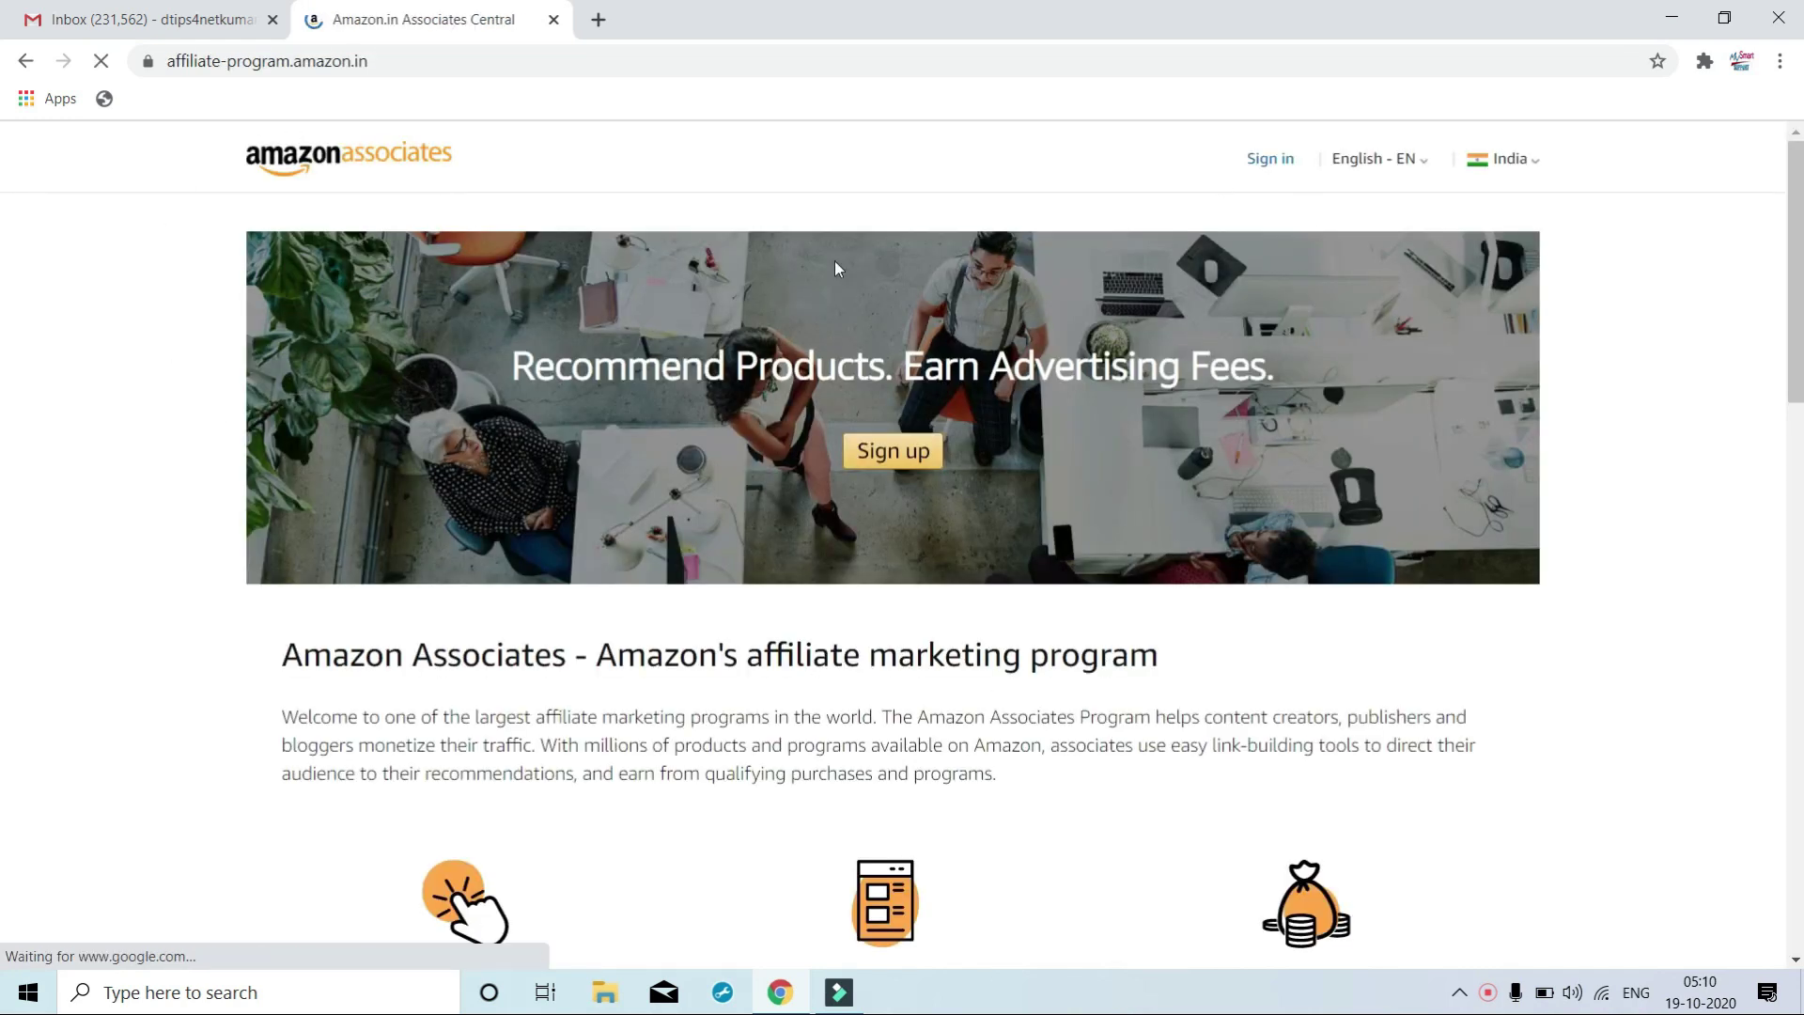
Start the Associates sign-up and submit a new Amazon account registration with the name, email and password filled in.
click(905, 457)
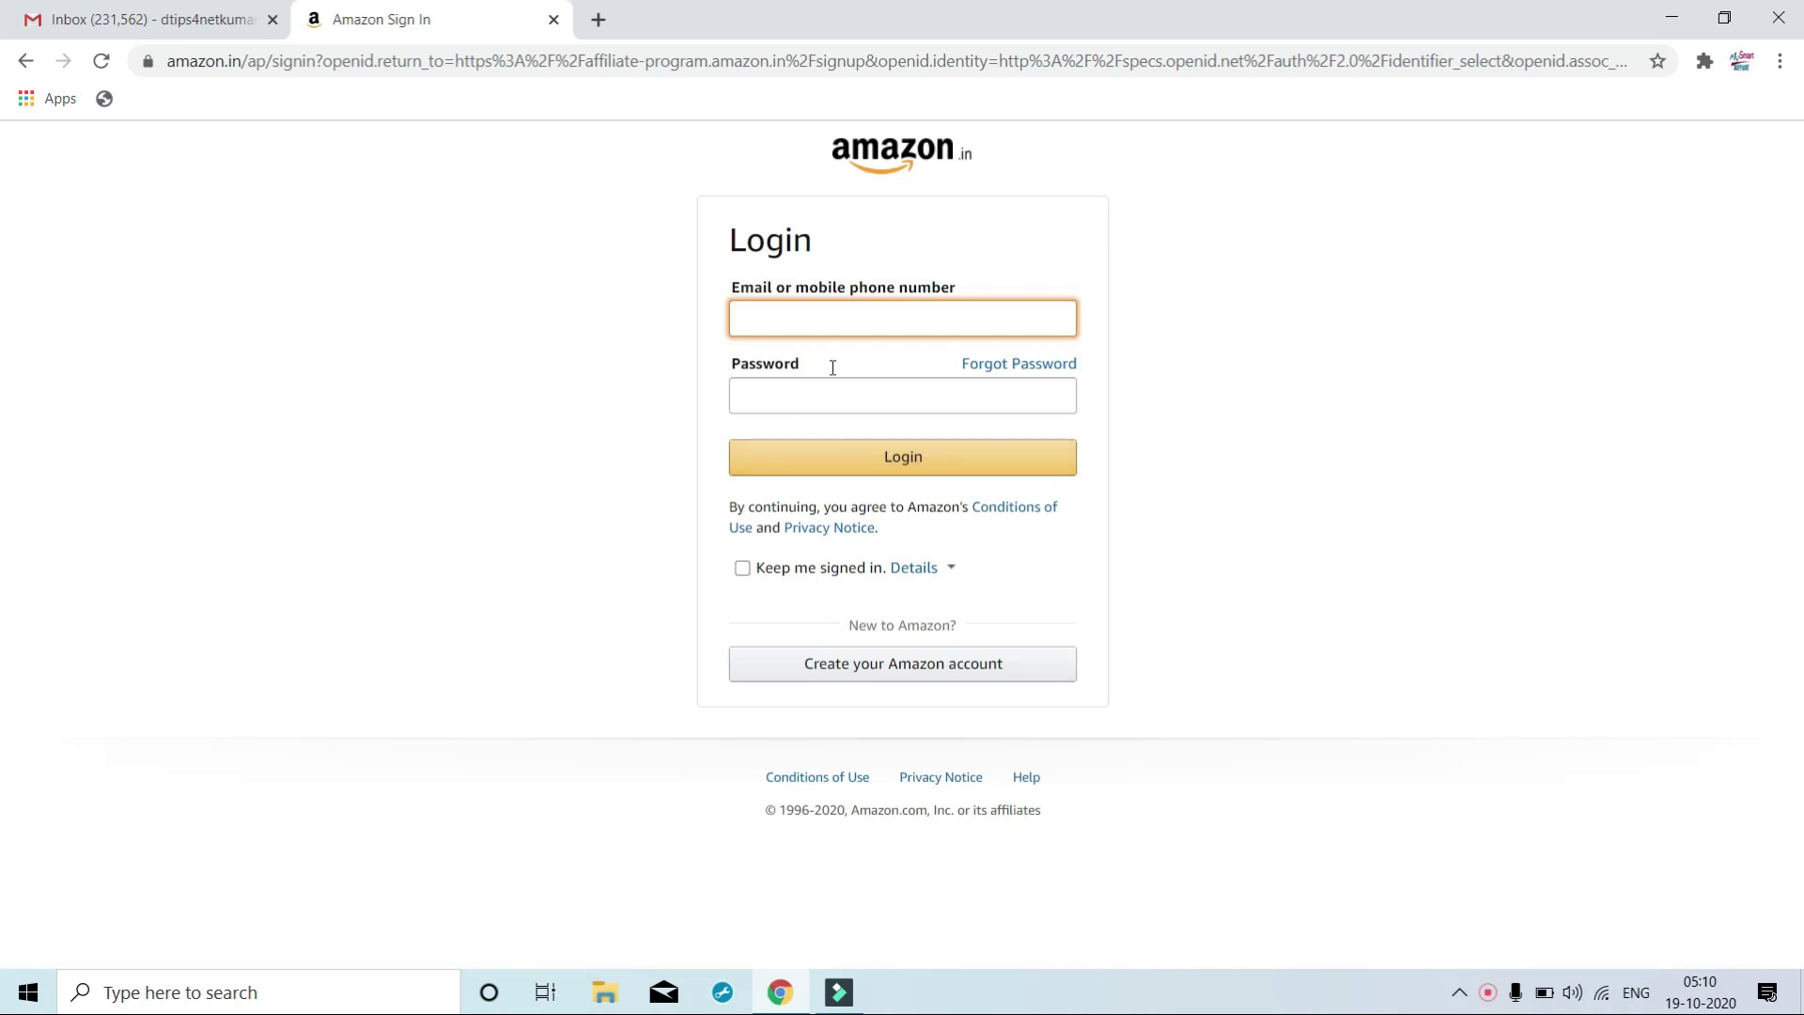
click(881, 675)
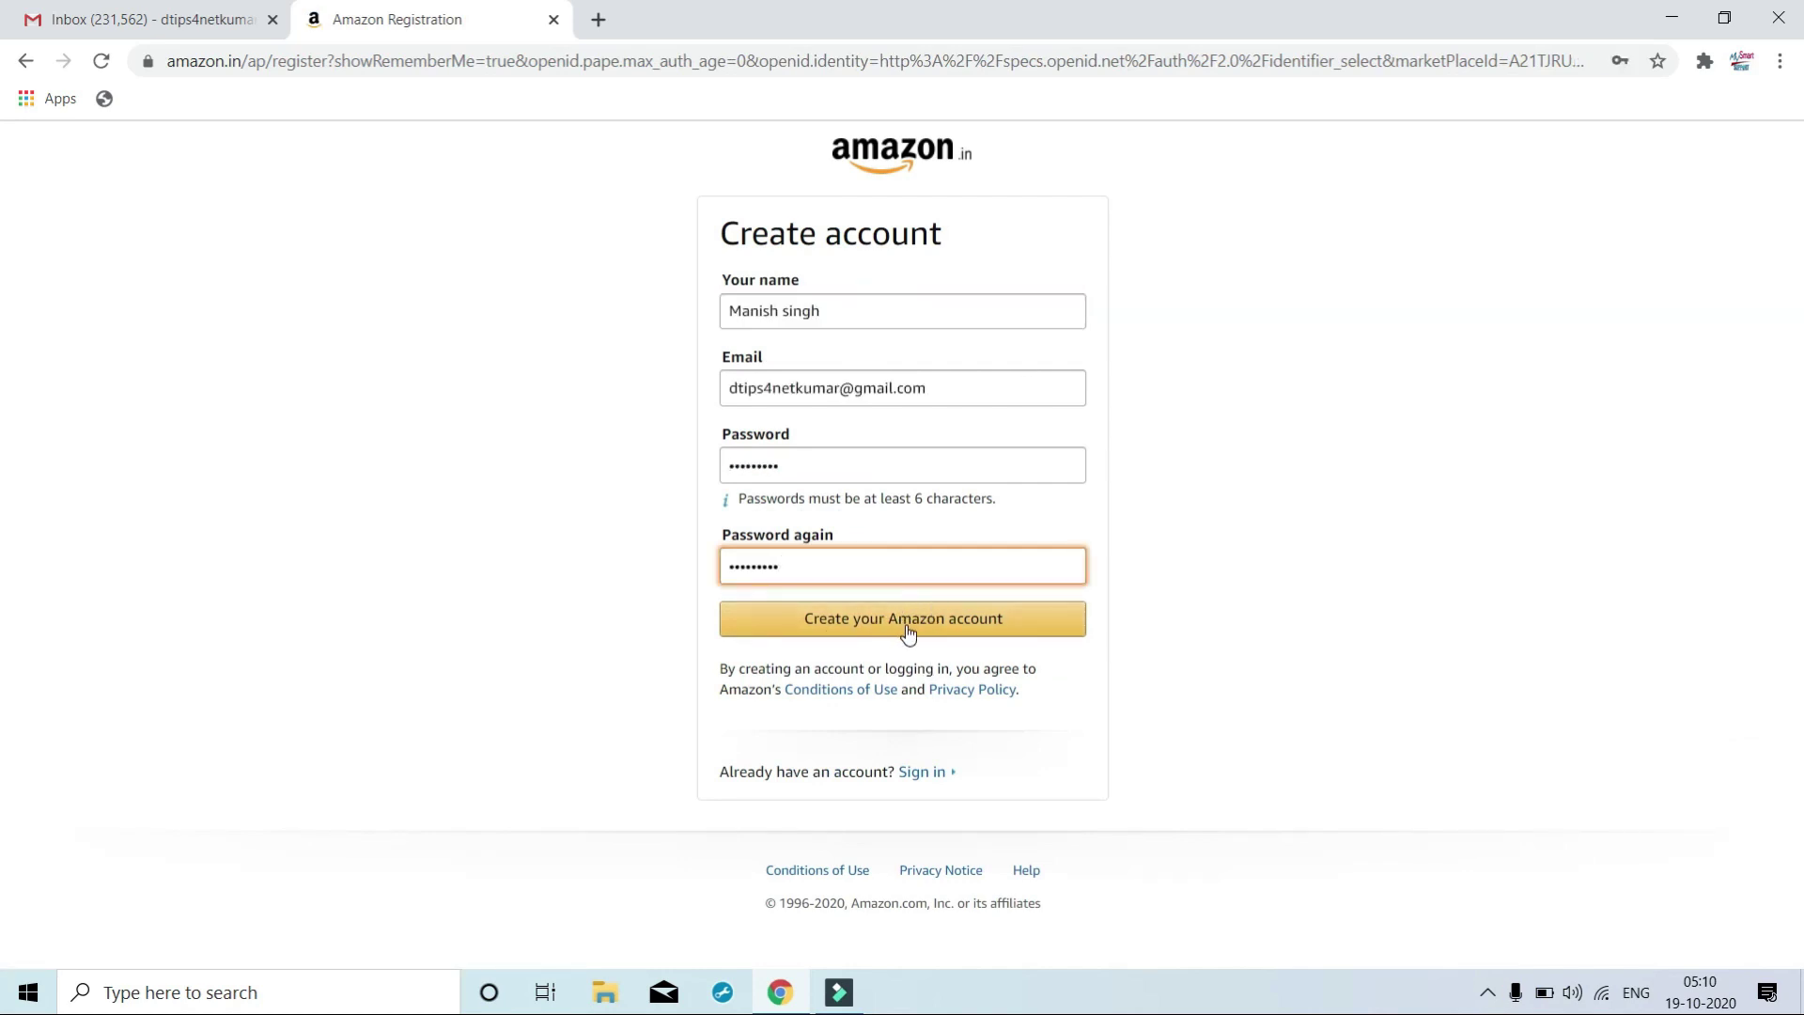
click(906, 631)
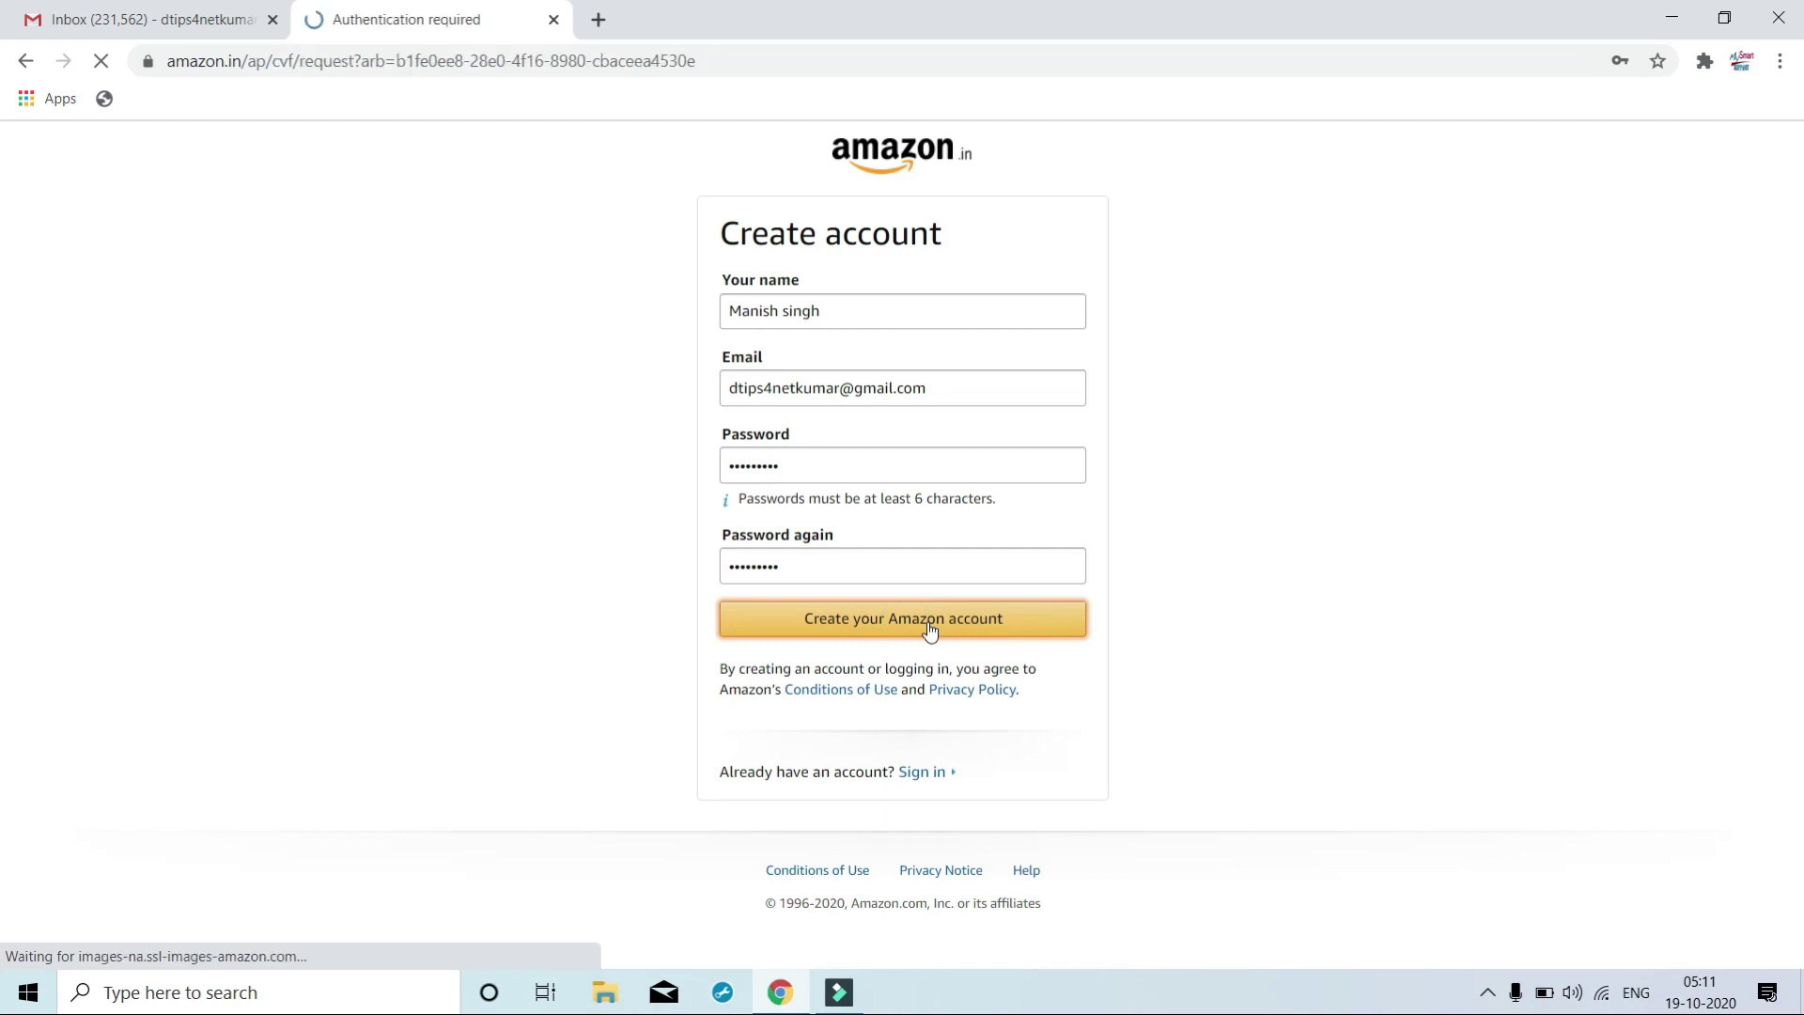
click(829, 416)
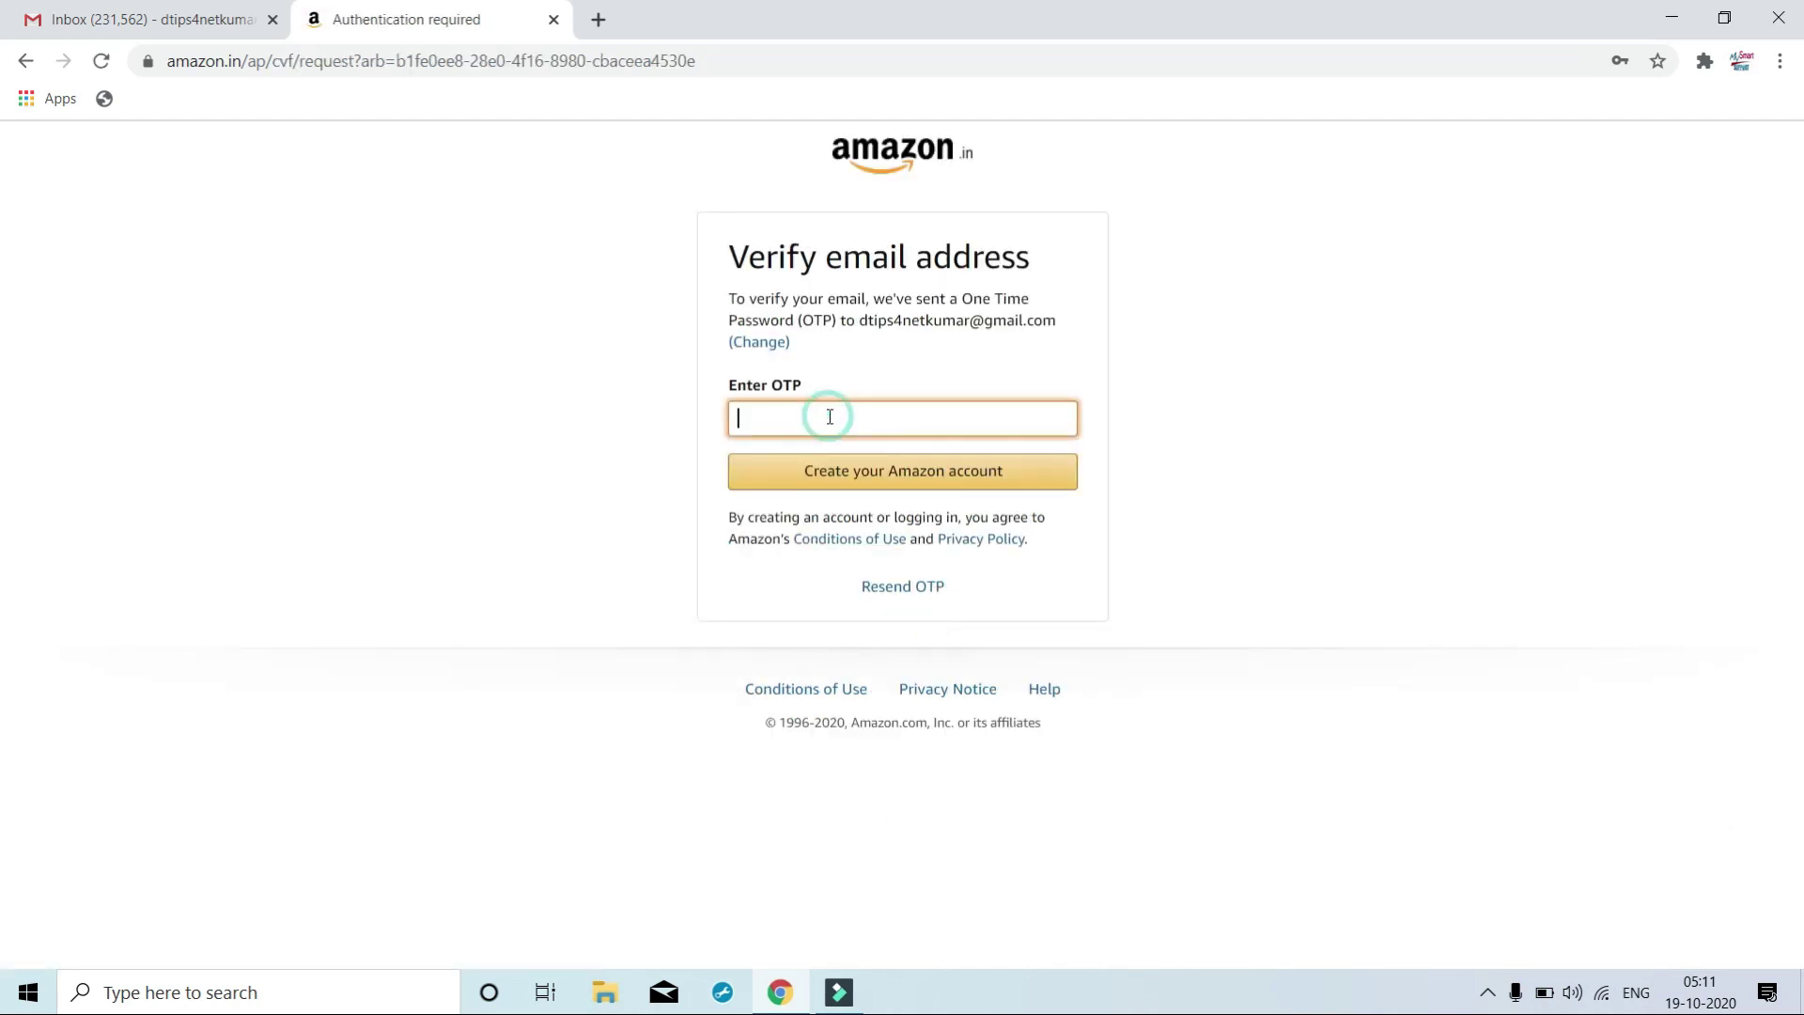
click(174, 24)
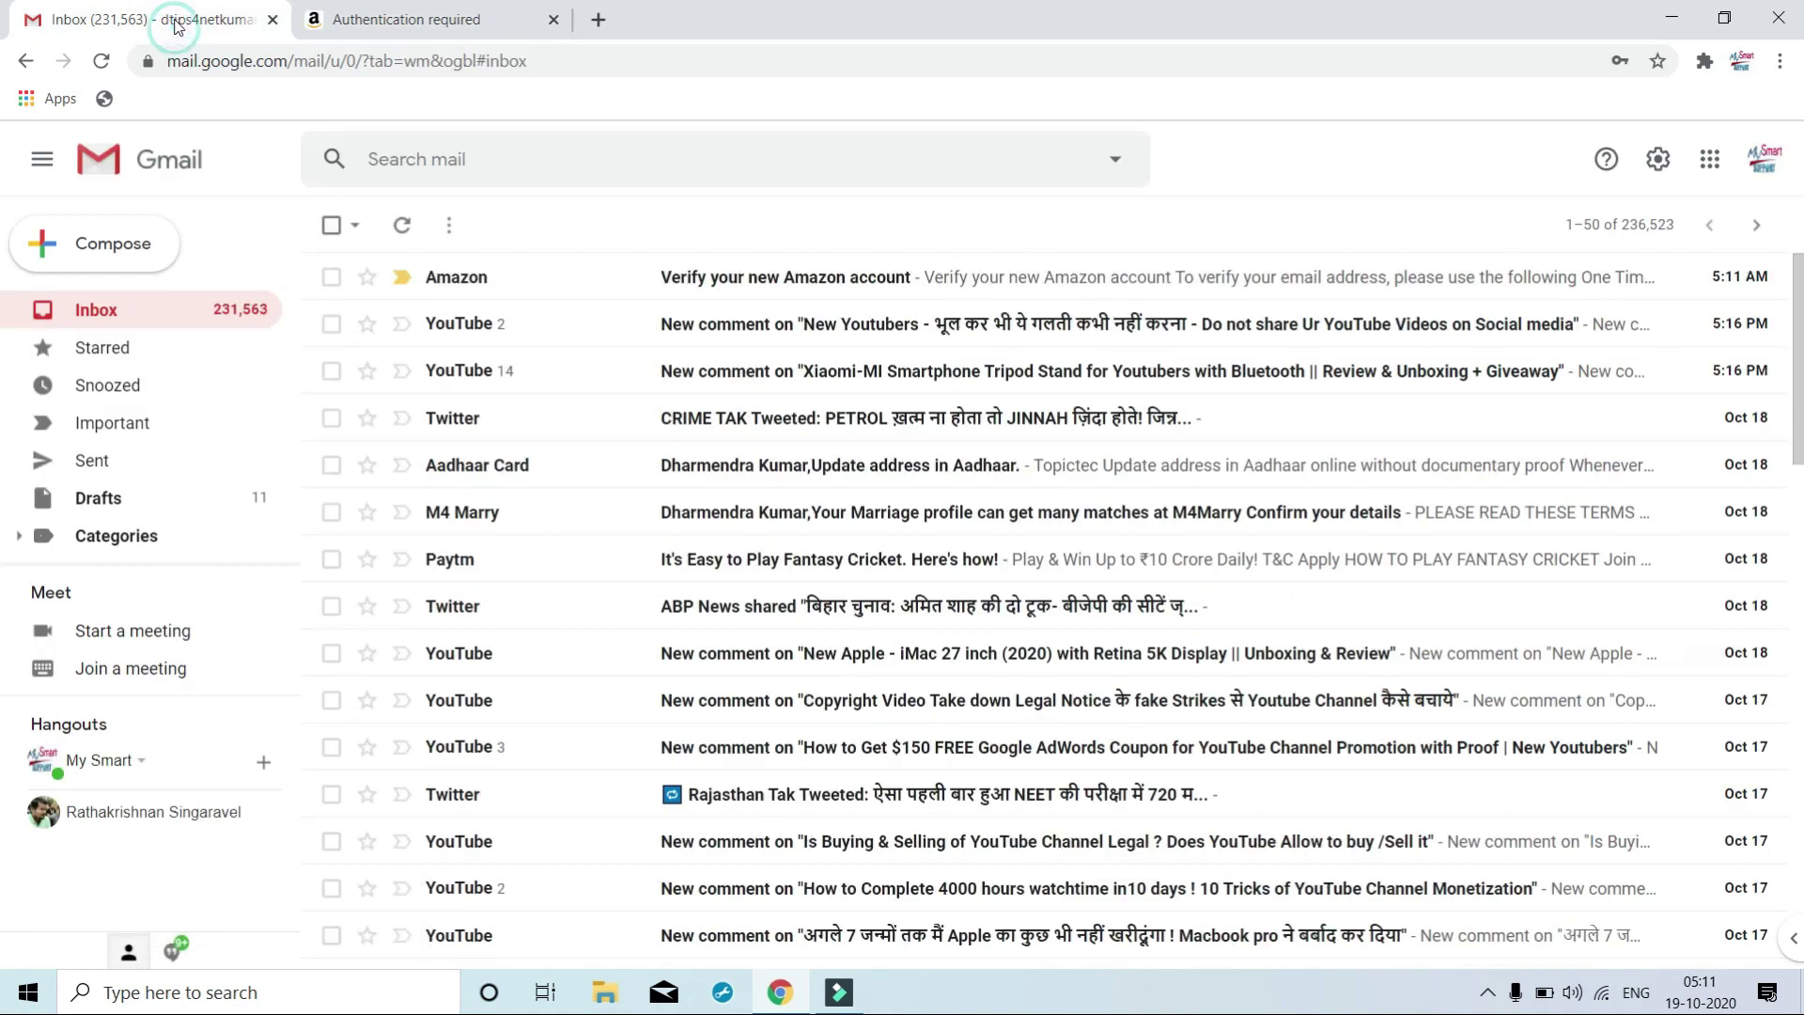
click(705, 284)
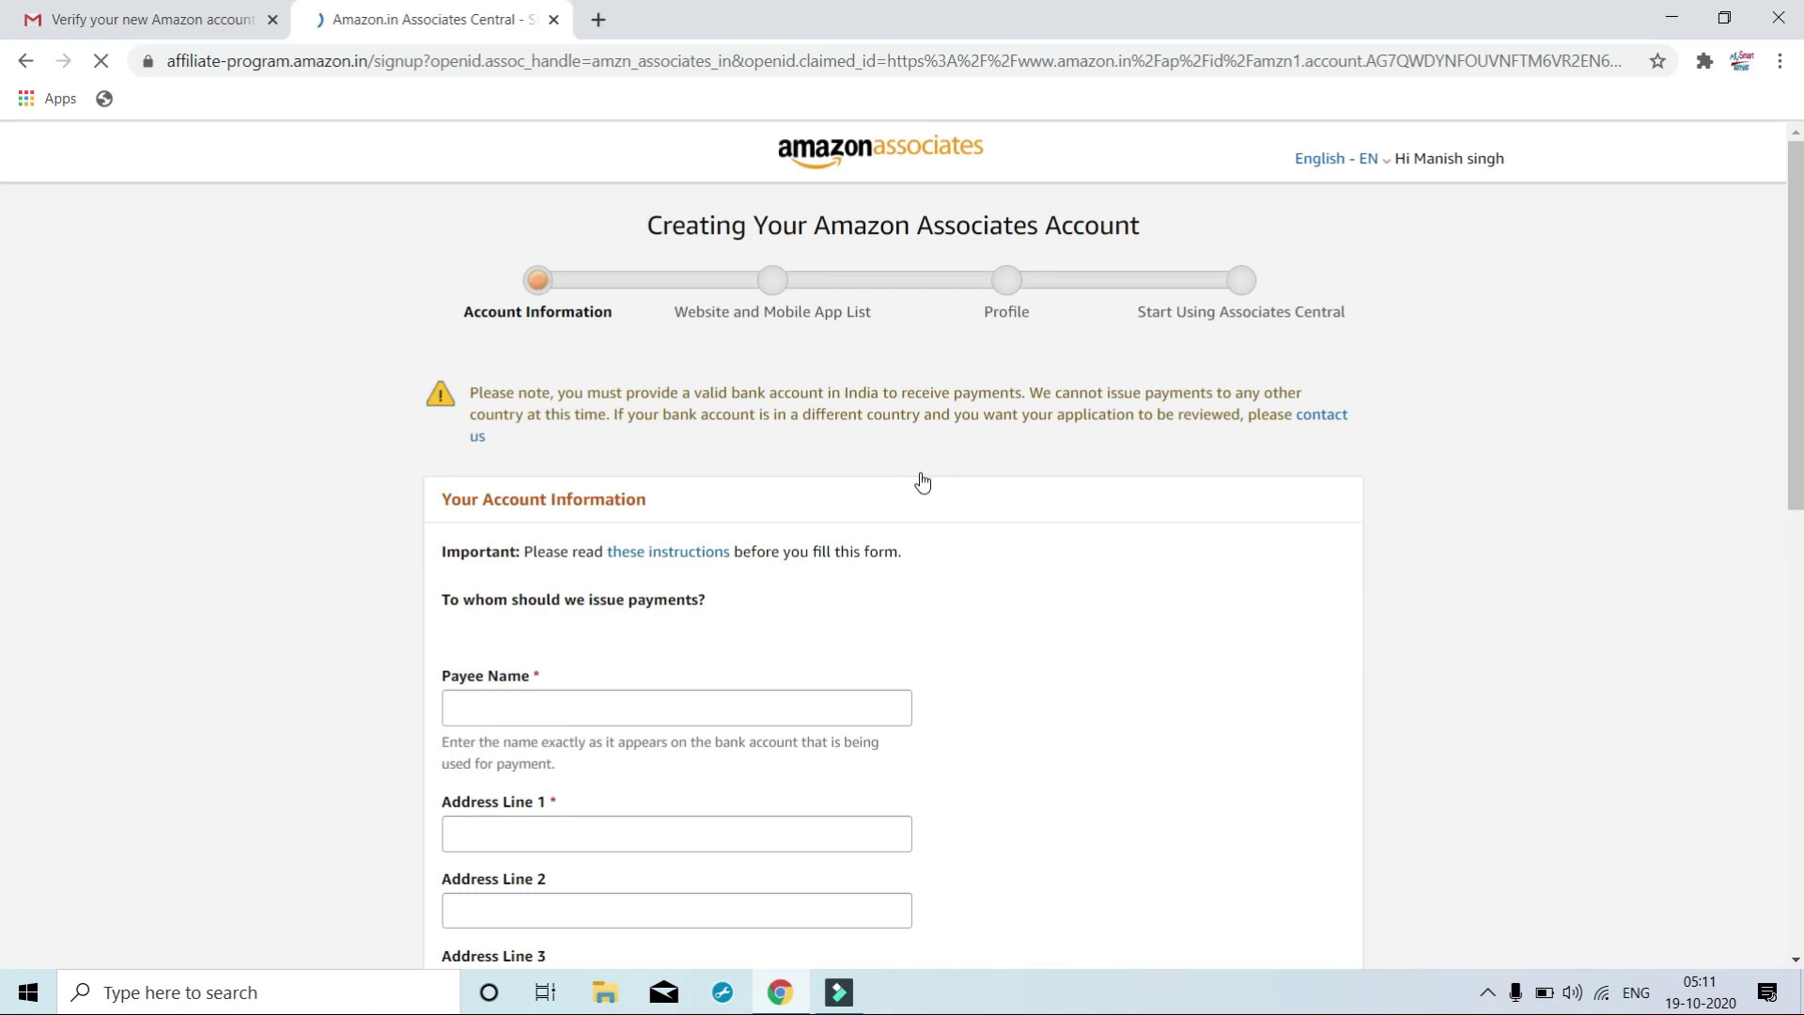
Fill in the payee name and full postal address, including the postal code, in the Associates account information form.
scroll(1068, 513, down, 2)
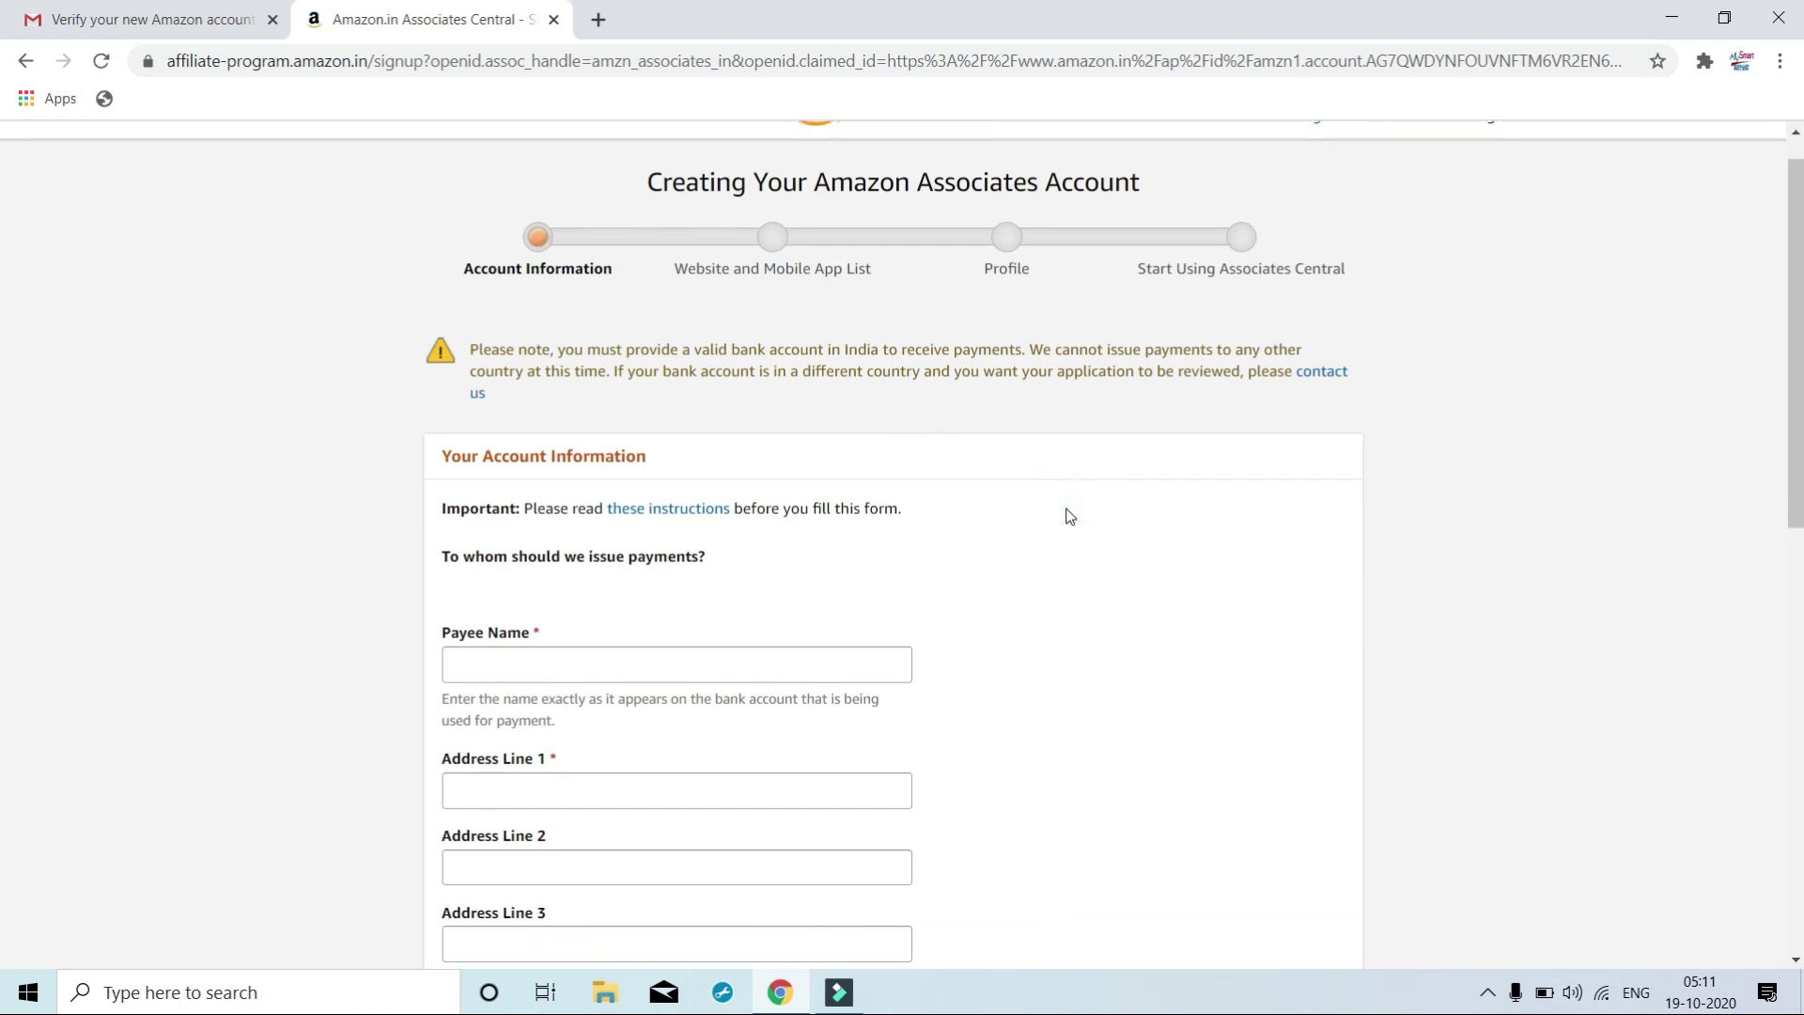
scroll(1068, 516, down, 10)
scroll(1068, 516, up, 1)
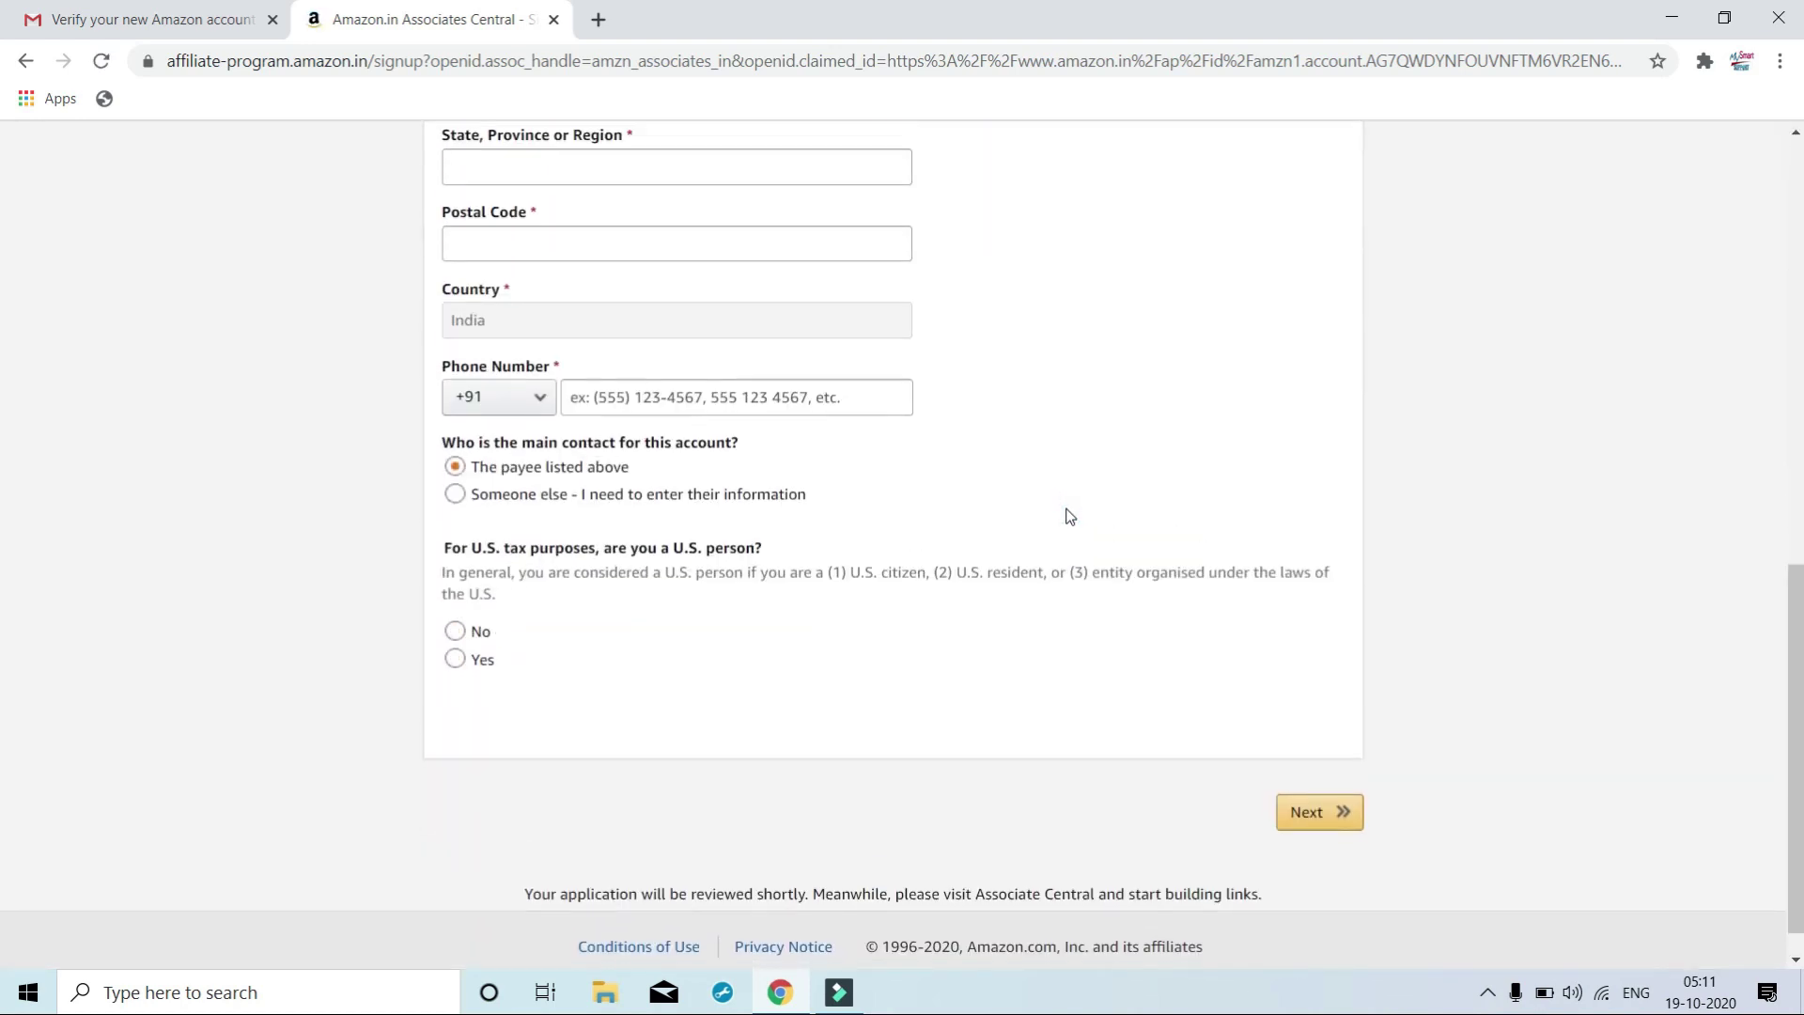
scroll(1068, 516, up, 10)
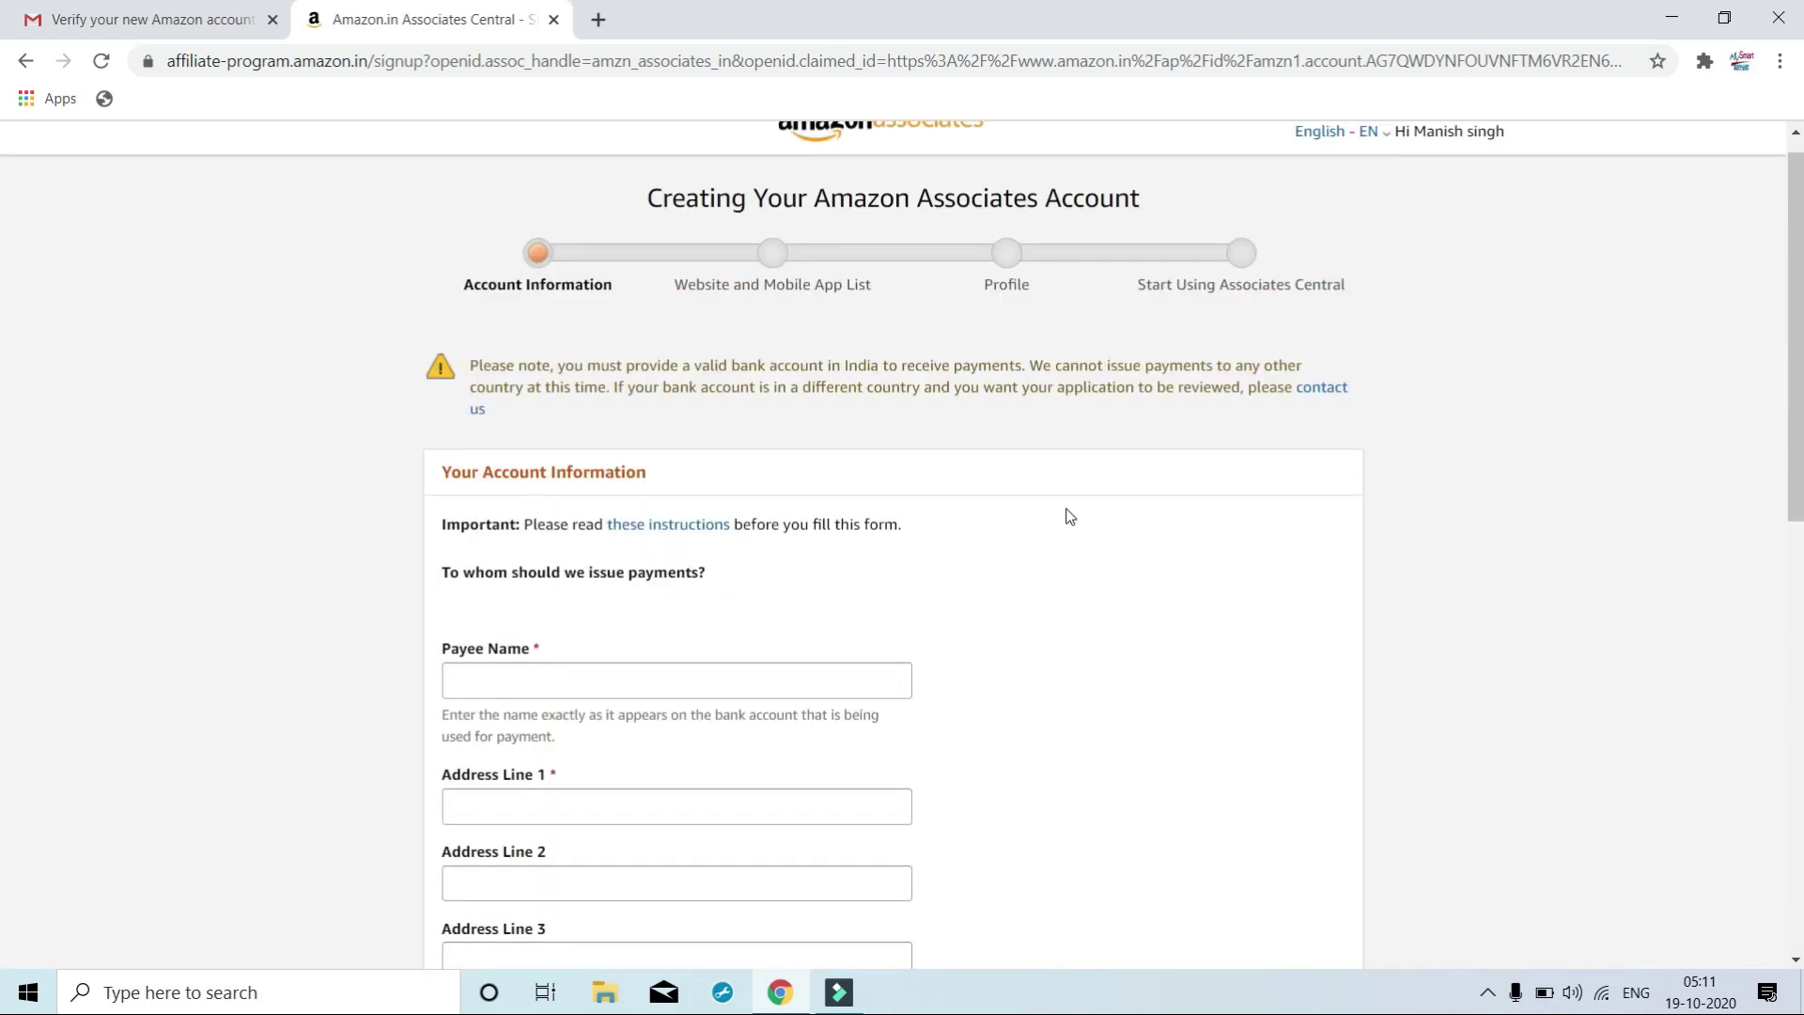
text(85403)
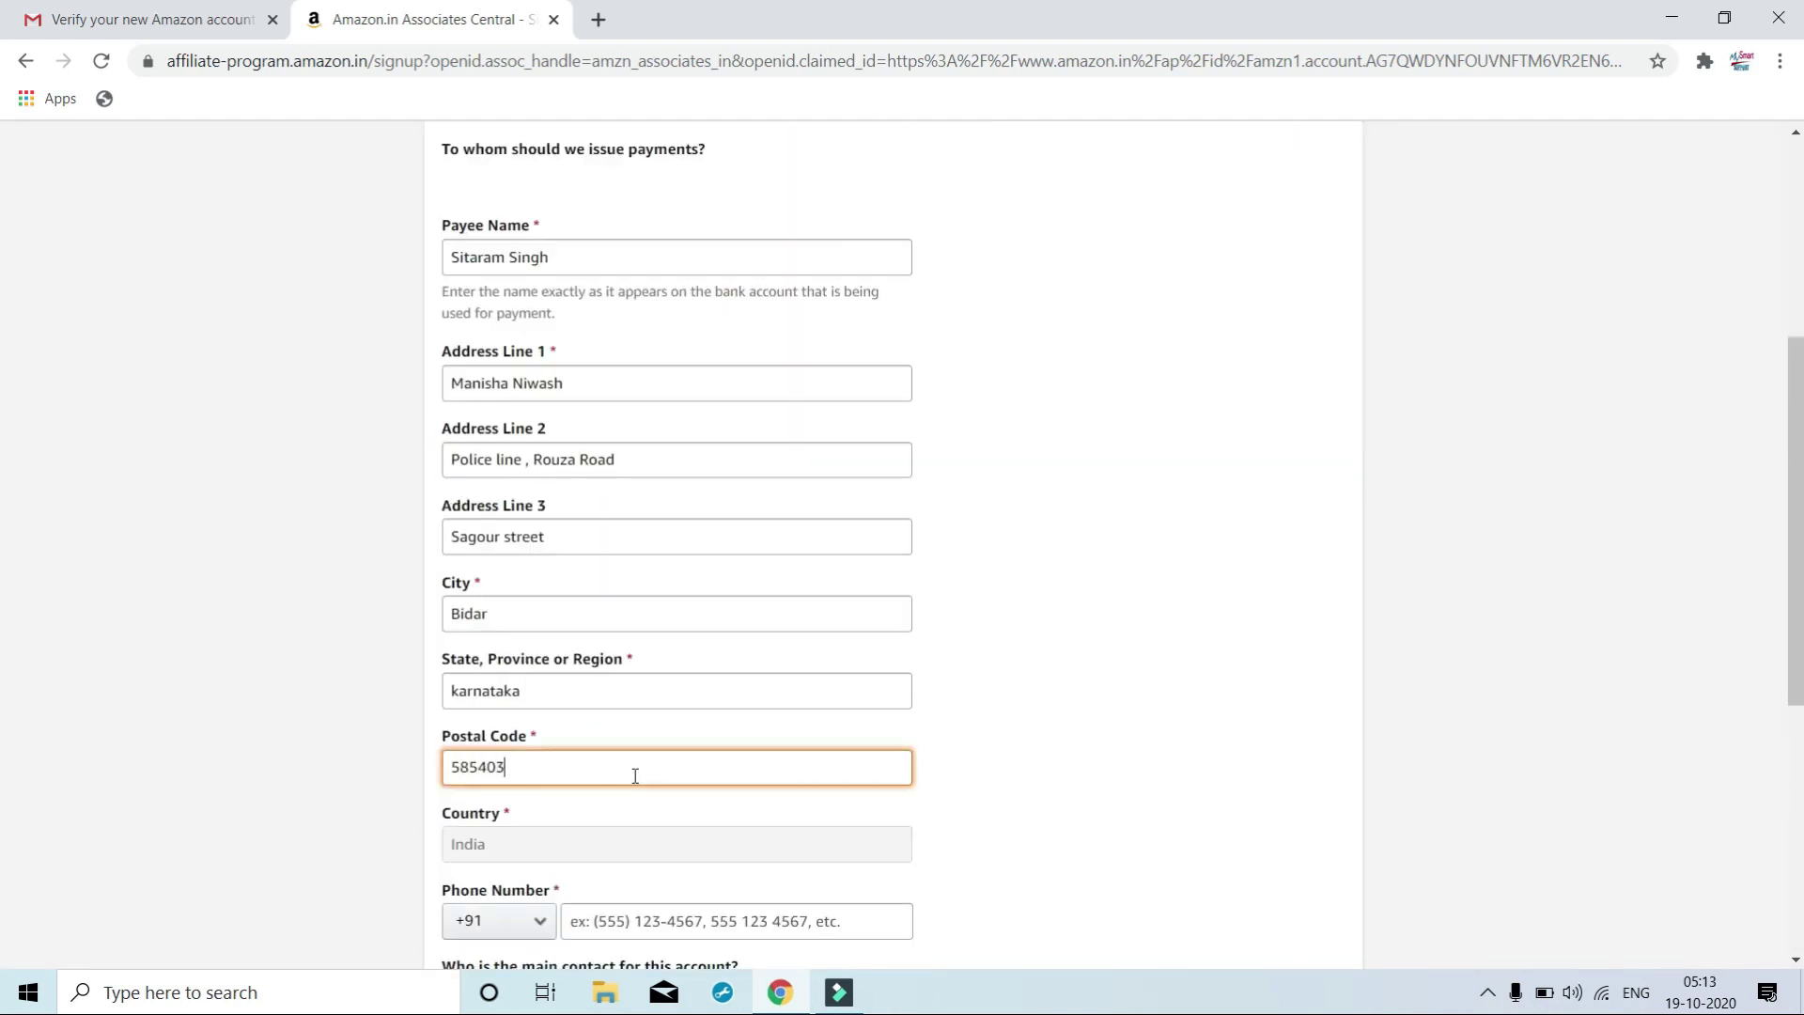
click(219, 872)
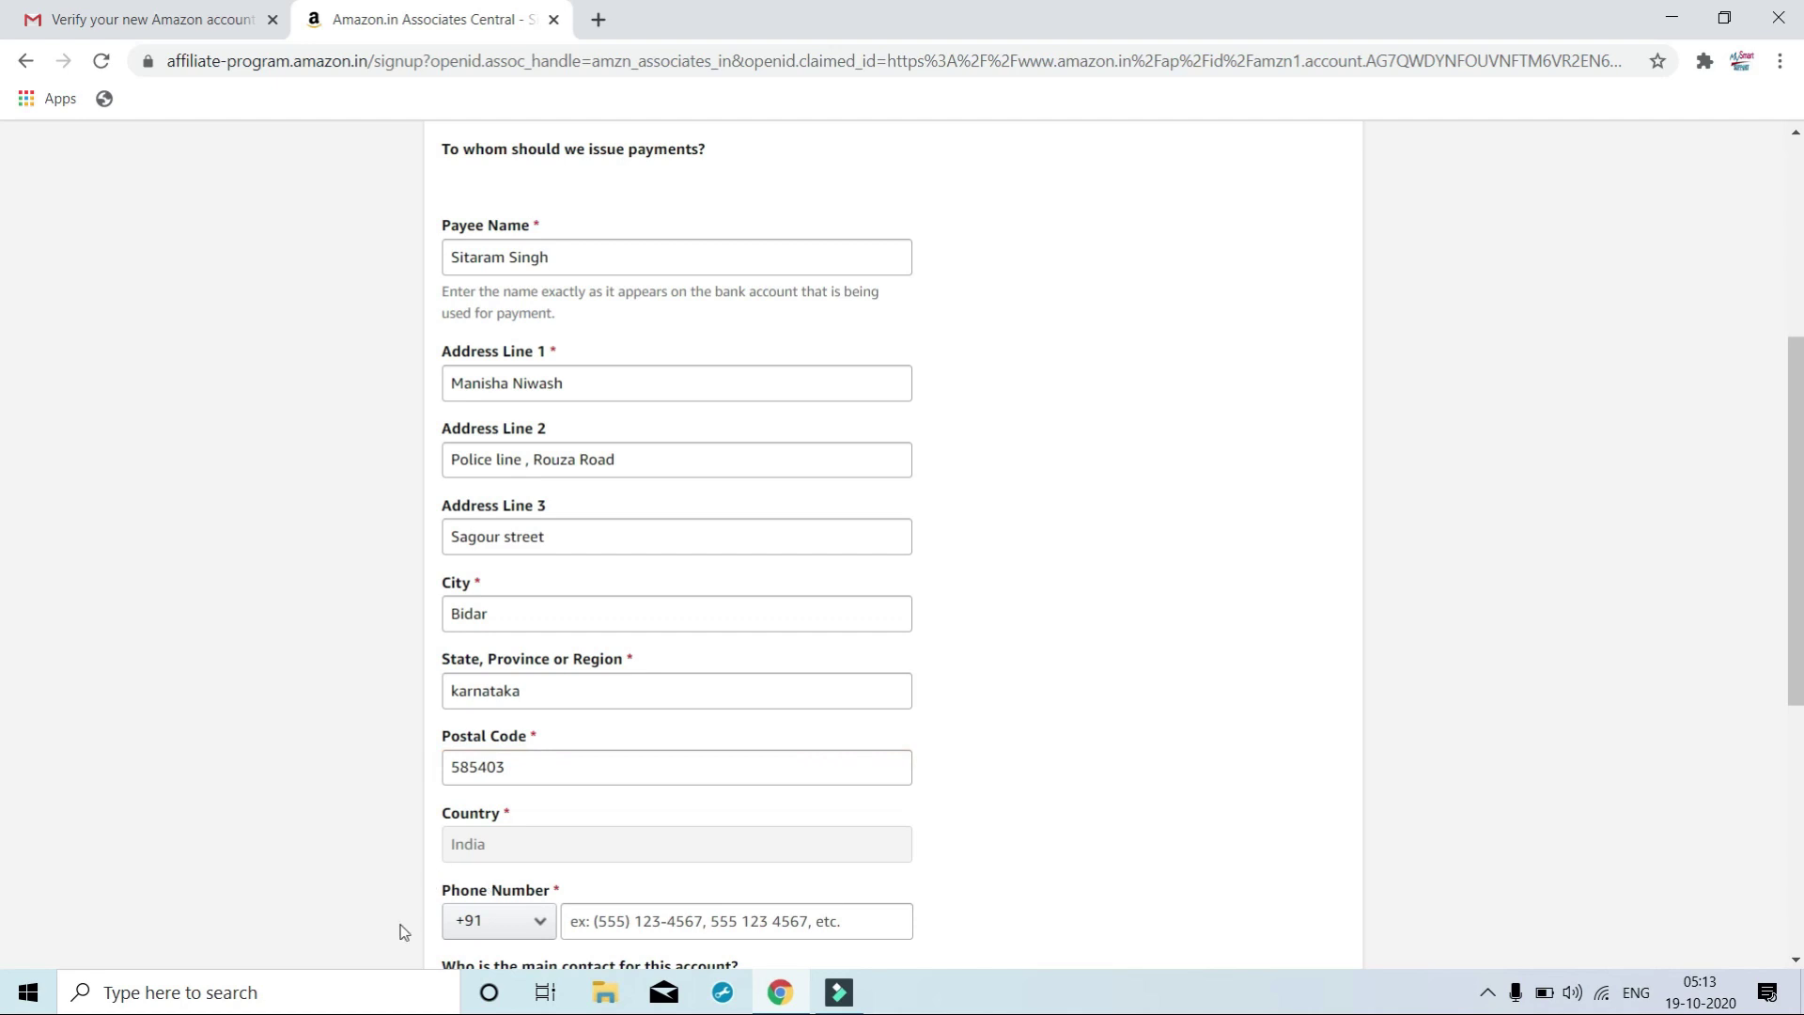
Enter the phone number, answer No to the U.S. person tax question and submit the account information.
scroll(1081, 824, down, 2)
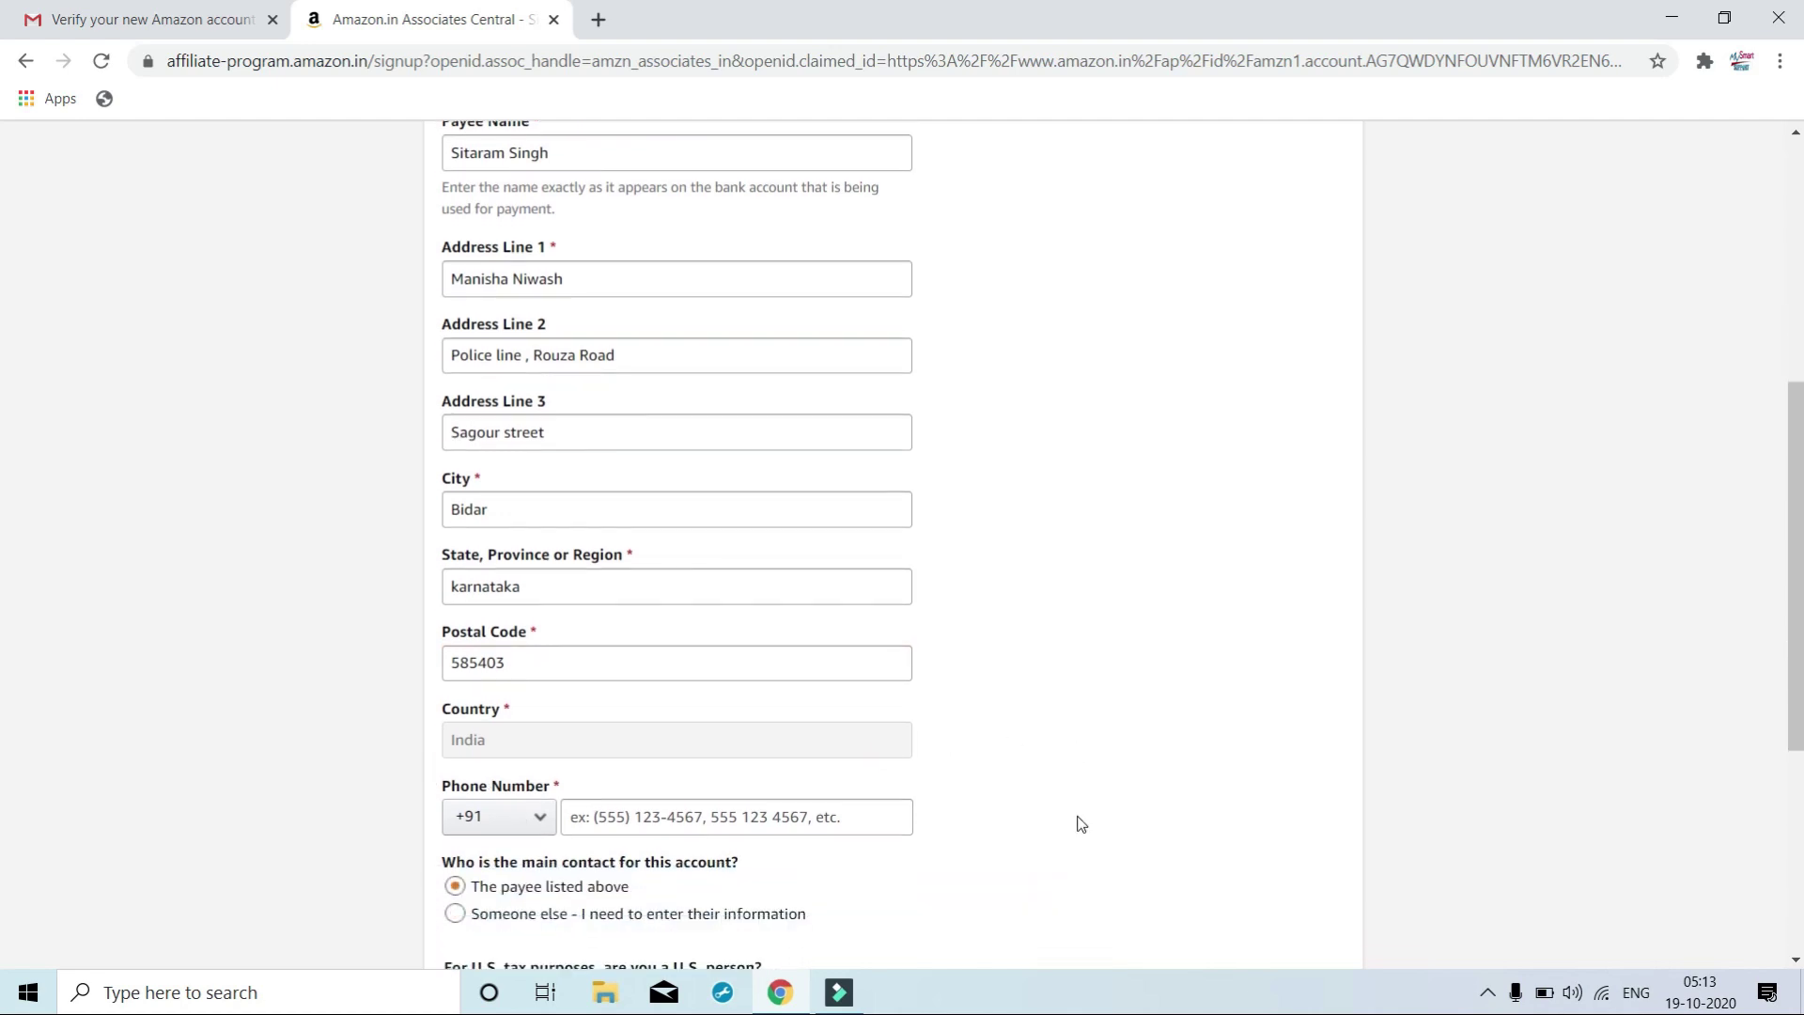
scroll(351, 794, down, 3)
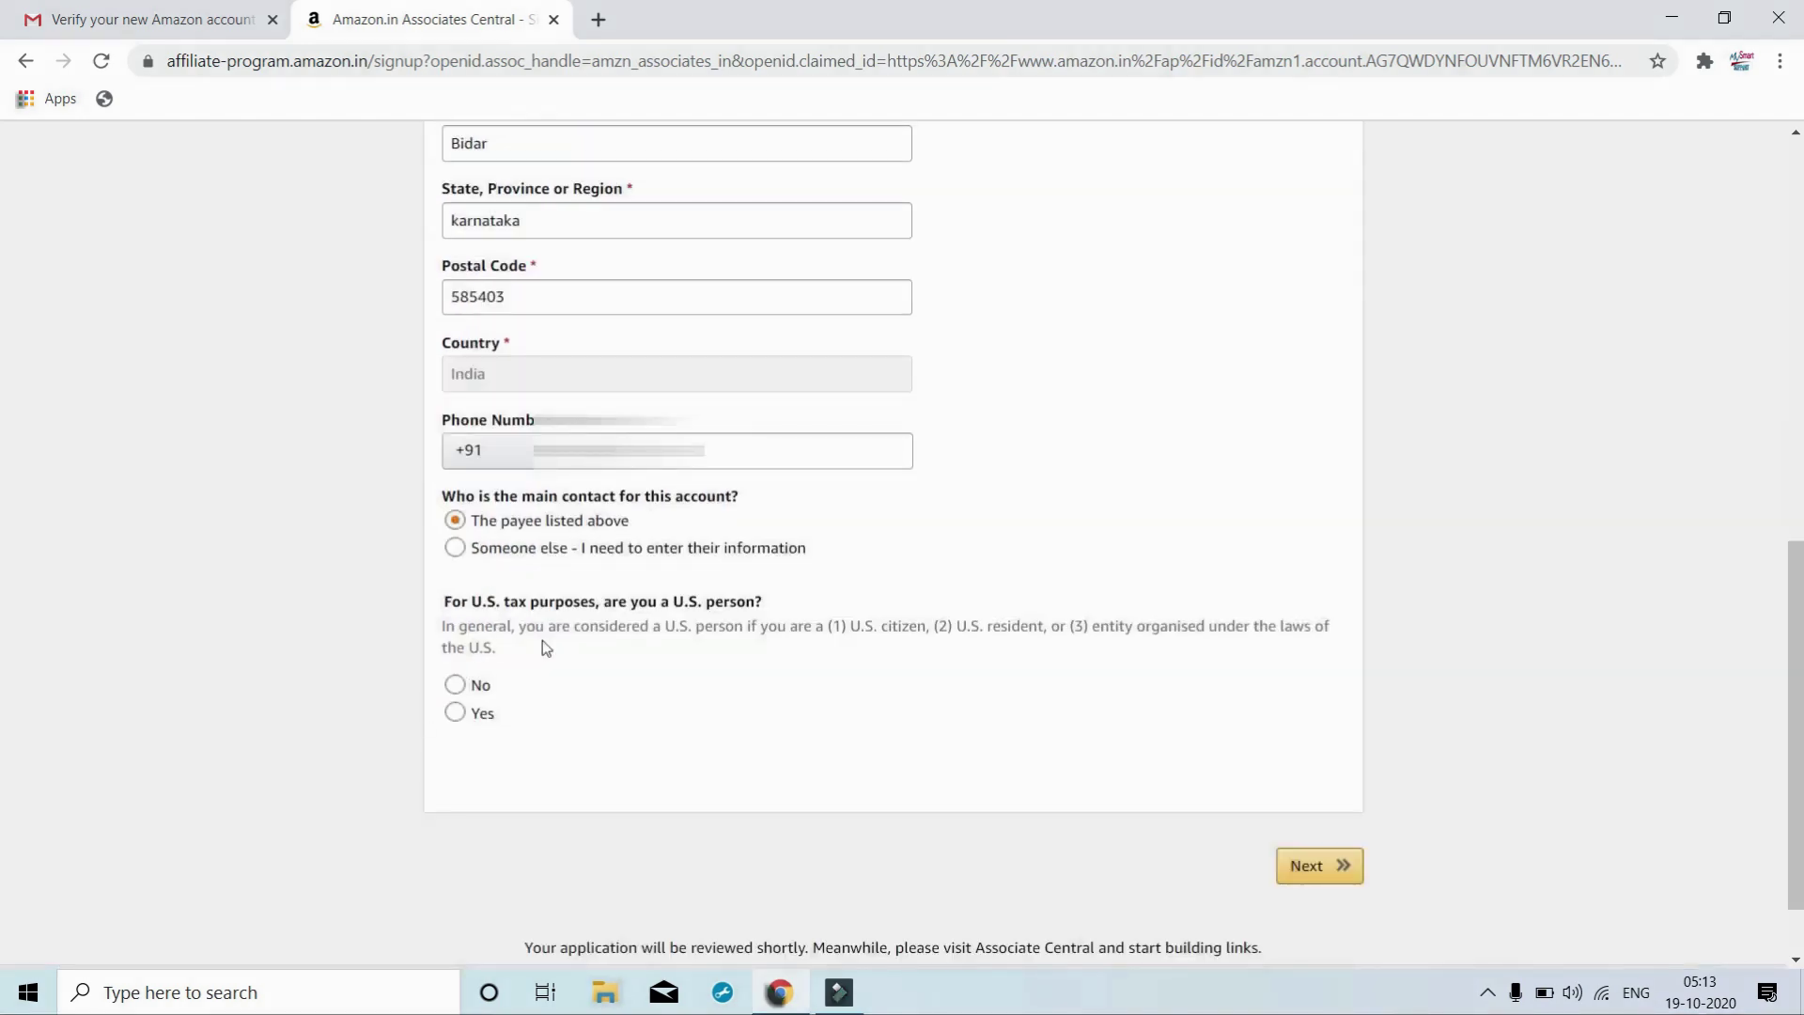
click(455, 685)
click(1325, 872)
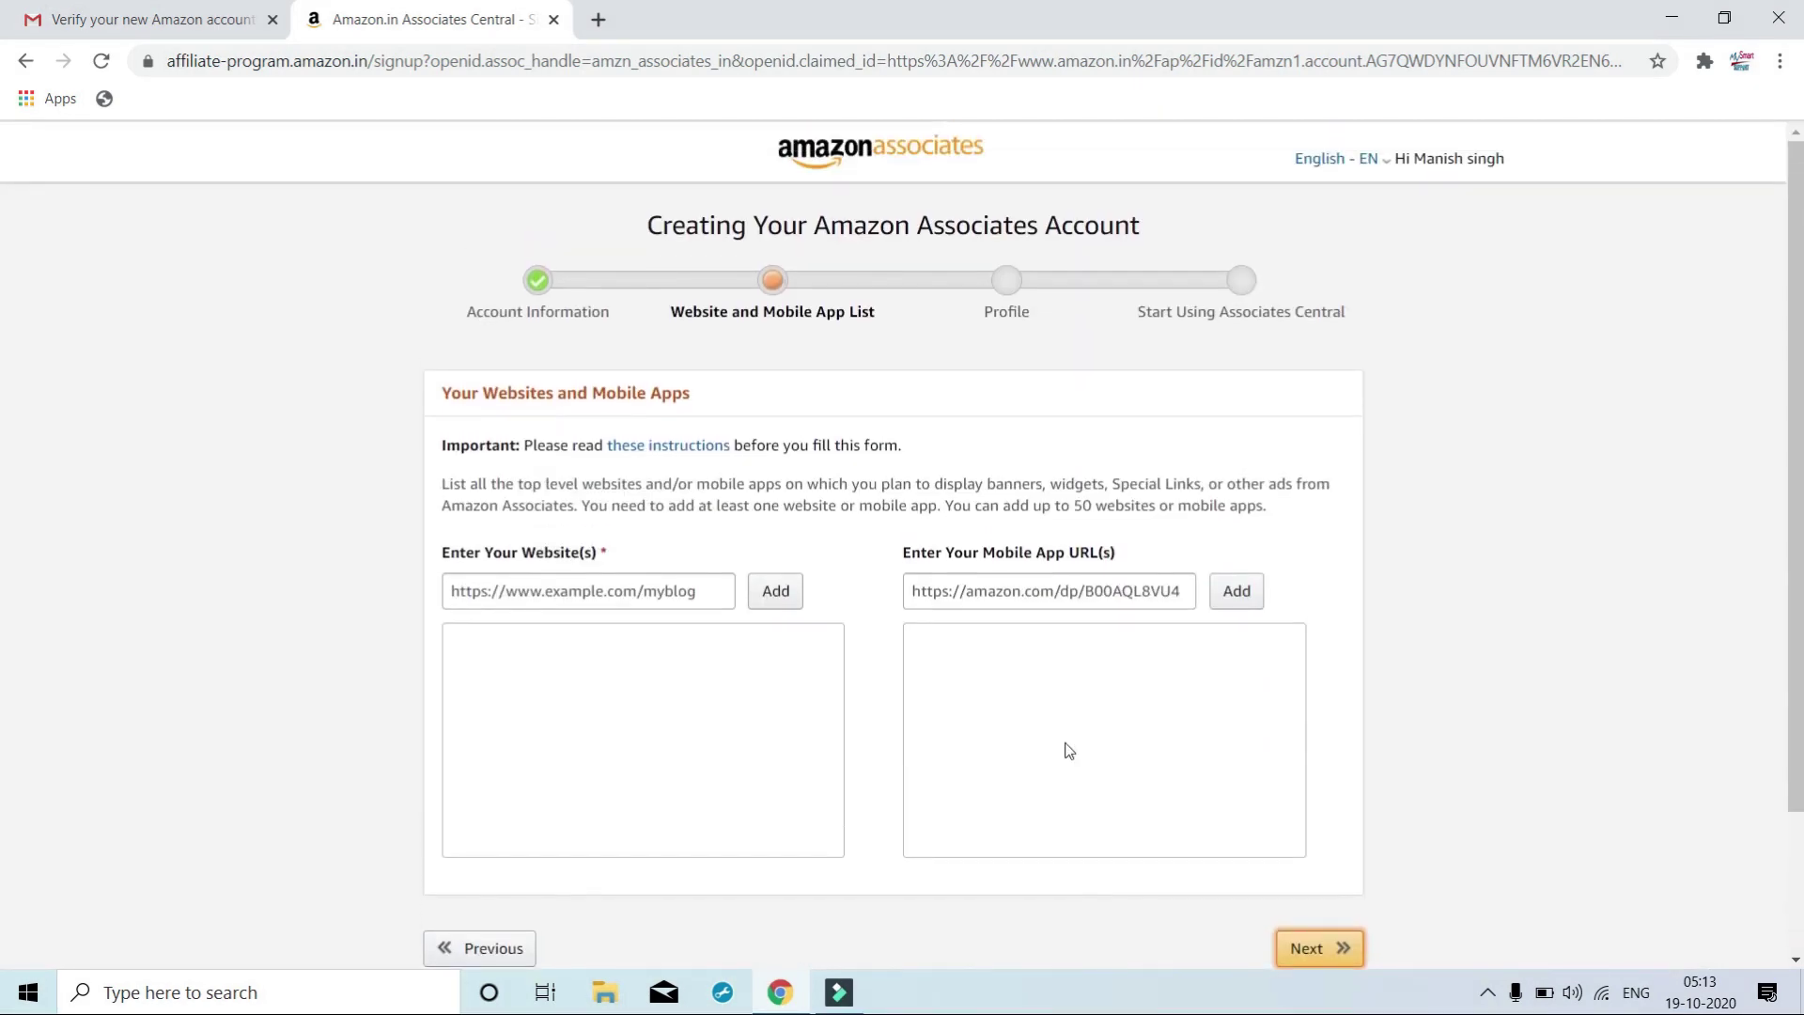
Copy the YouTube channel's URL from its page, add it to the website list and continue to the profile form.
scroll(688, 459, down, 2)
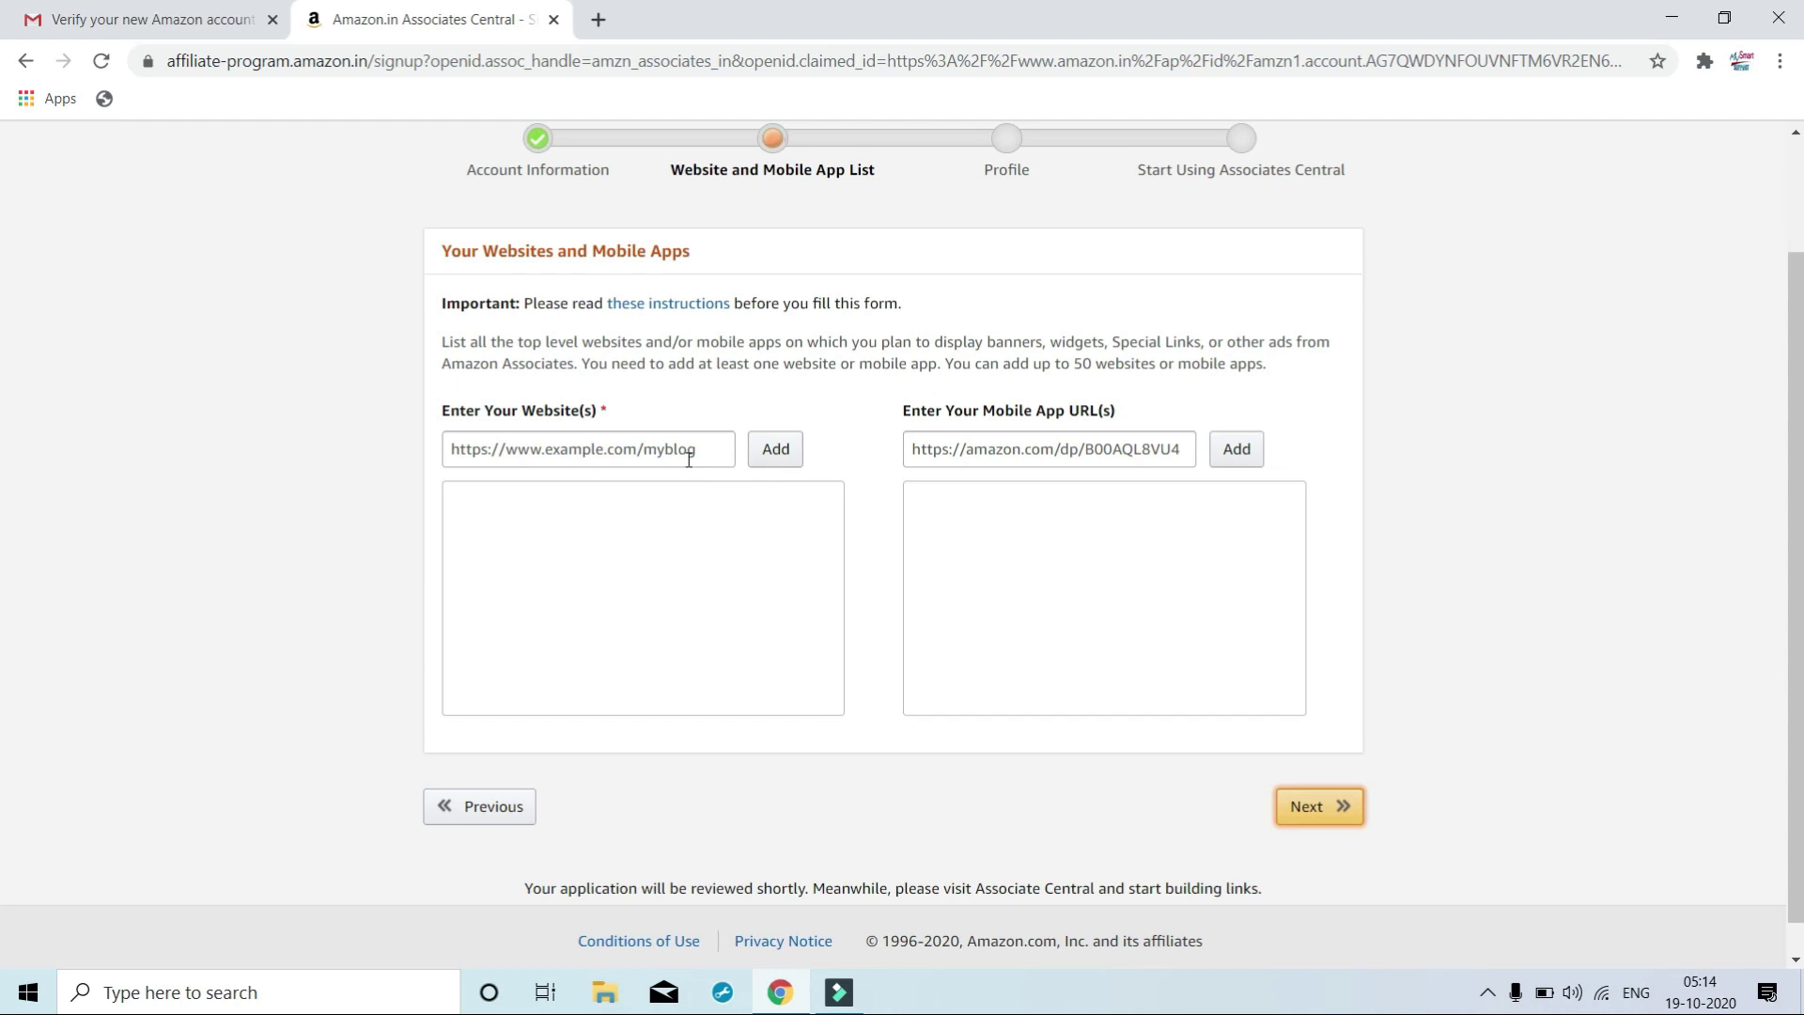
click(347, 63)
key(ctrl+c)
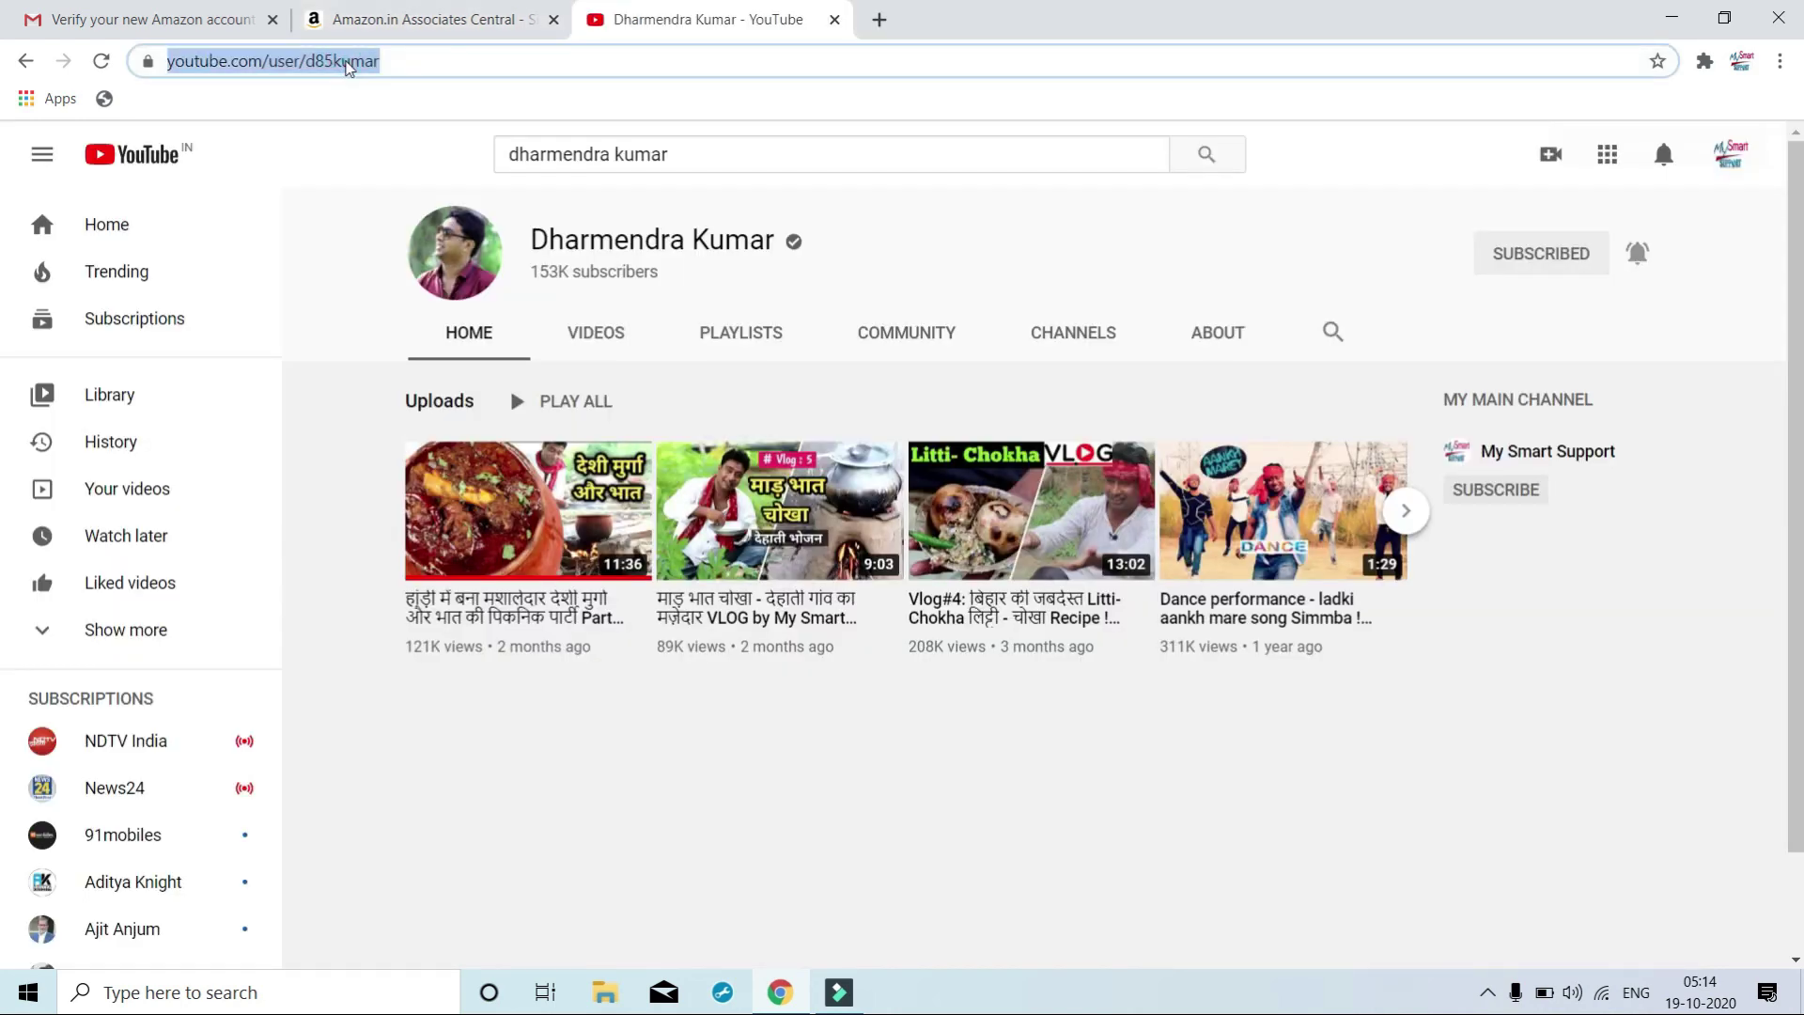
click(460, 13)
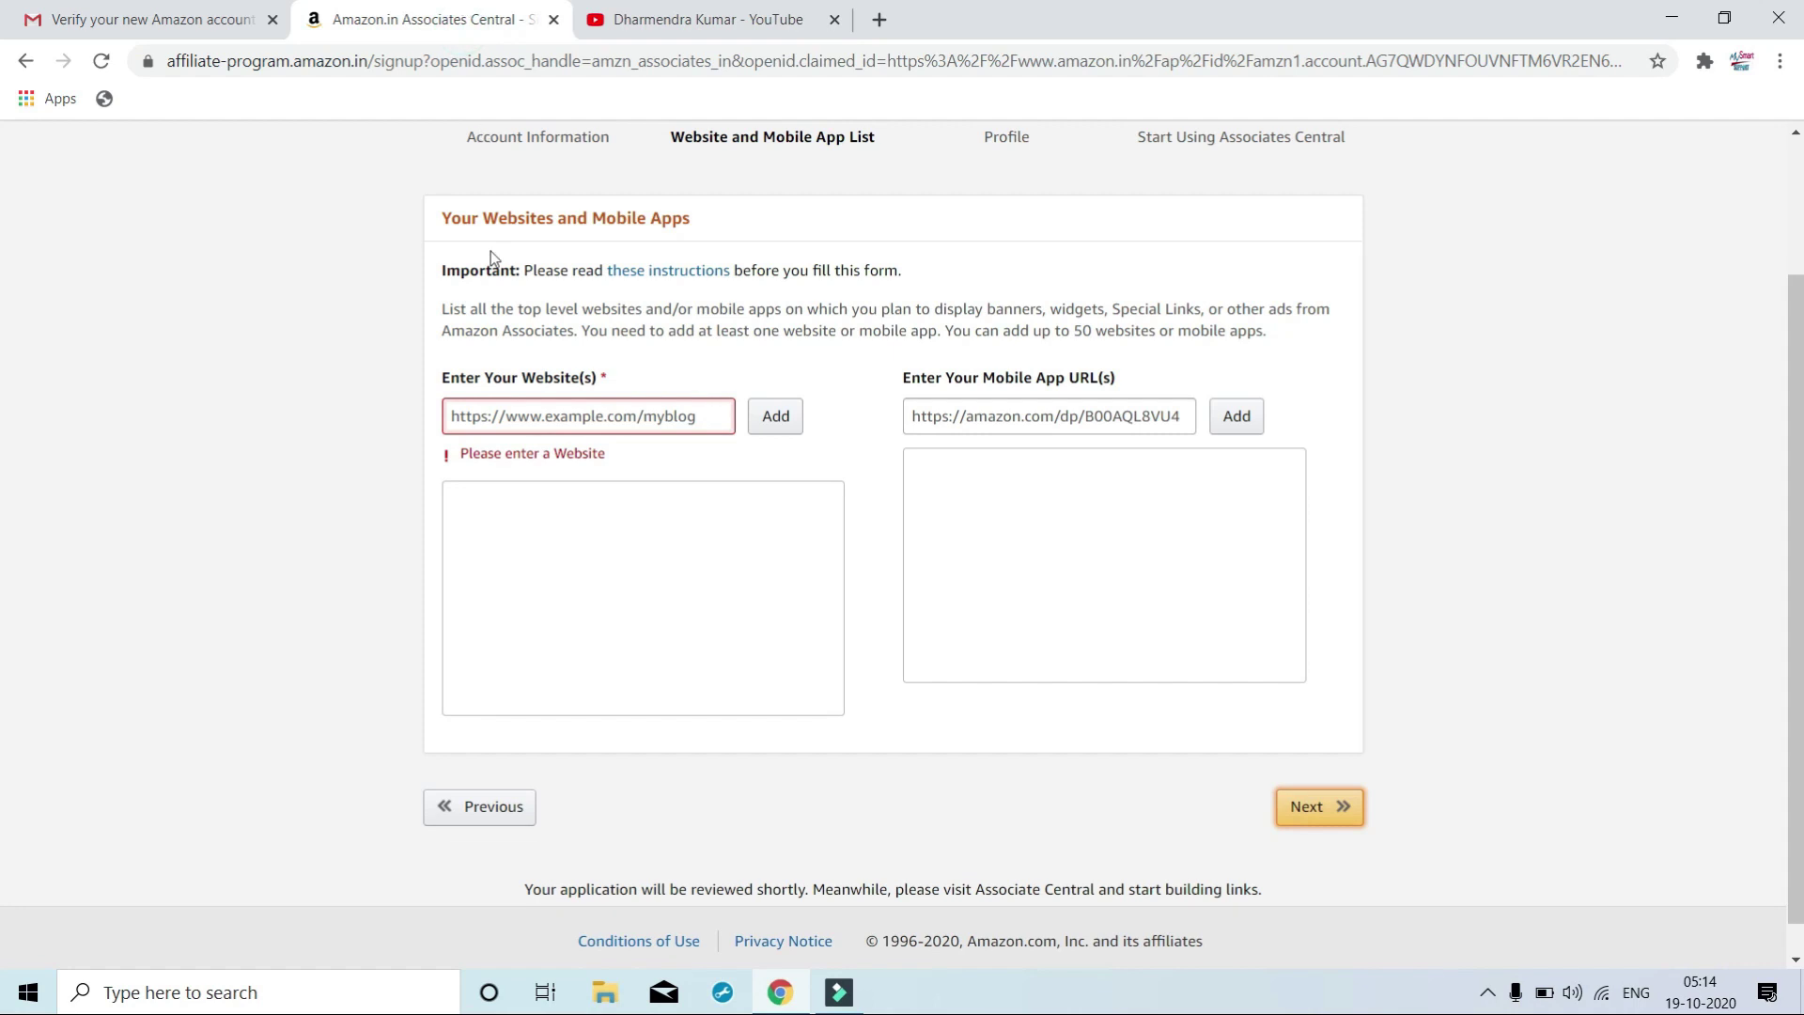
click(503, 415)
key(ctrl+v)
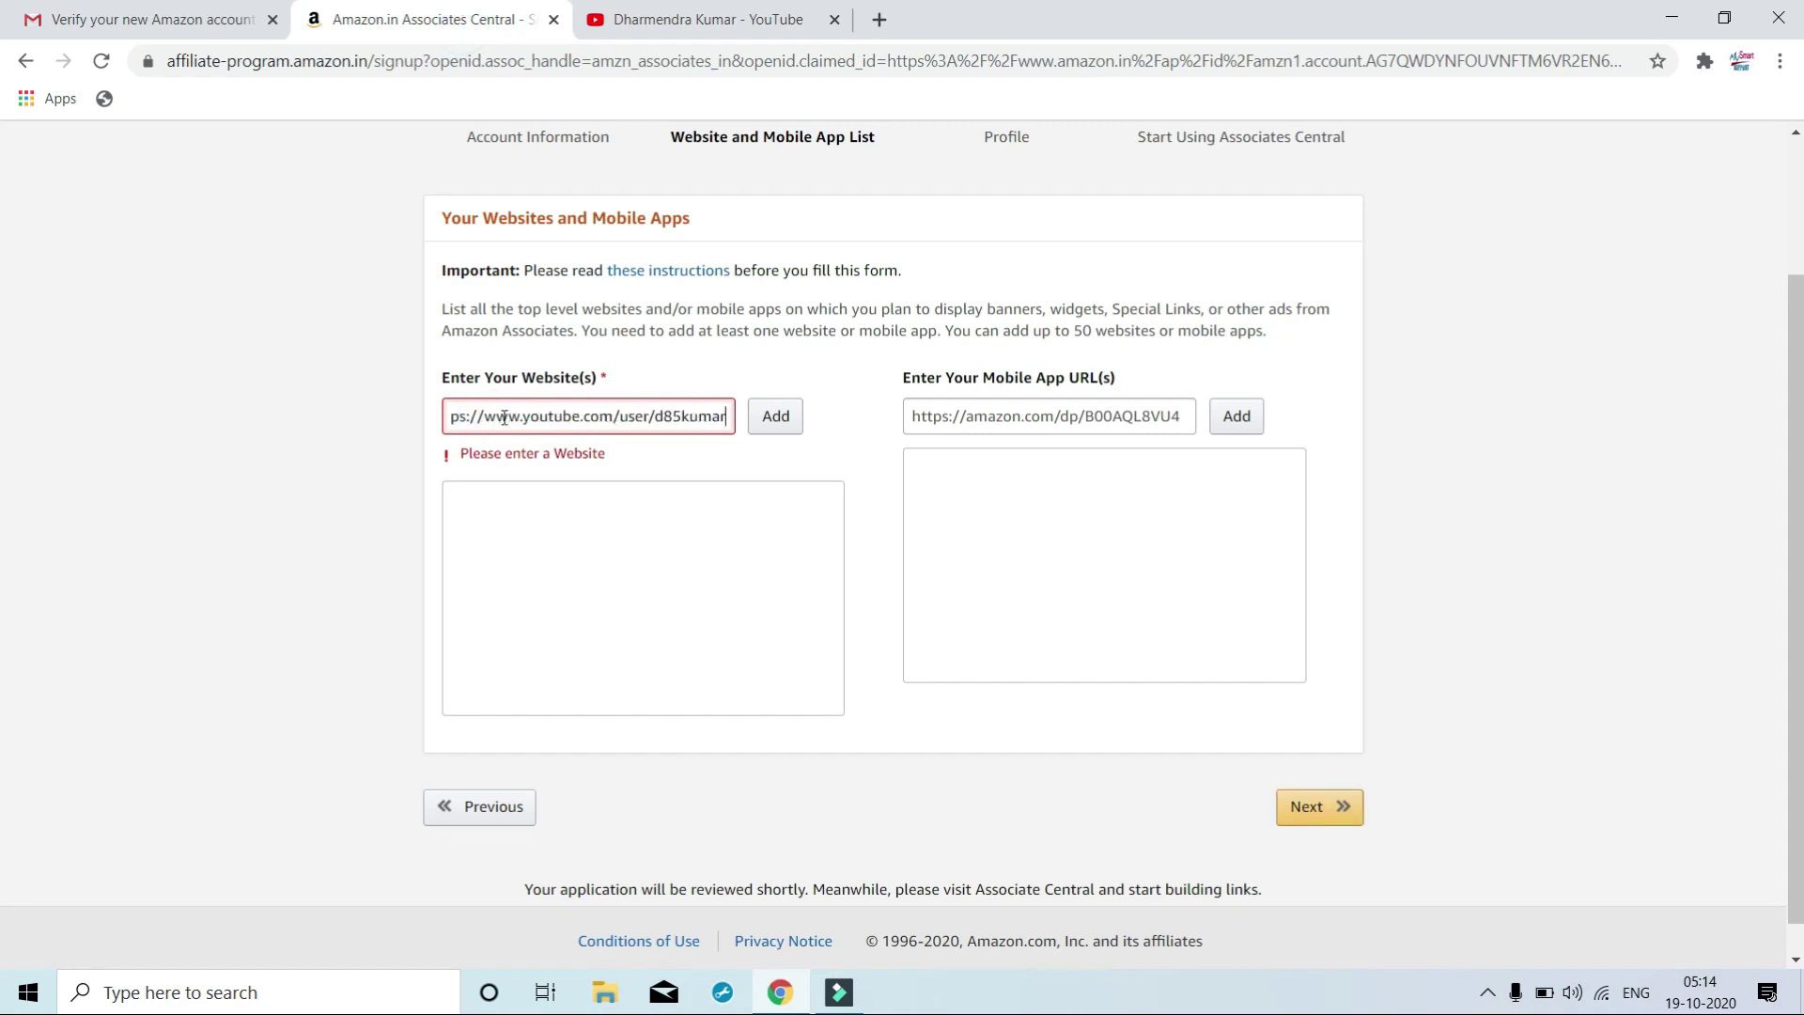
click(781, 418)
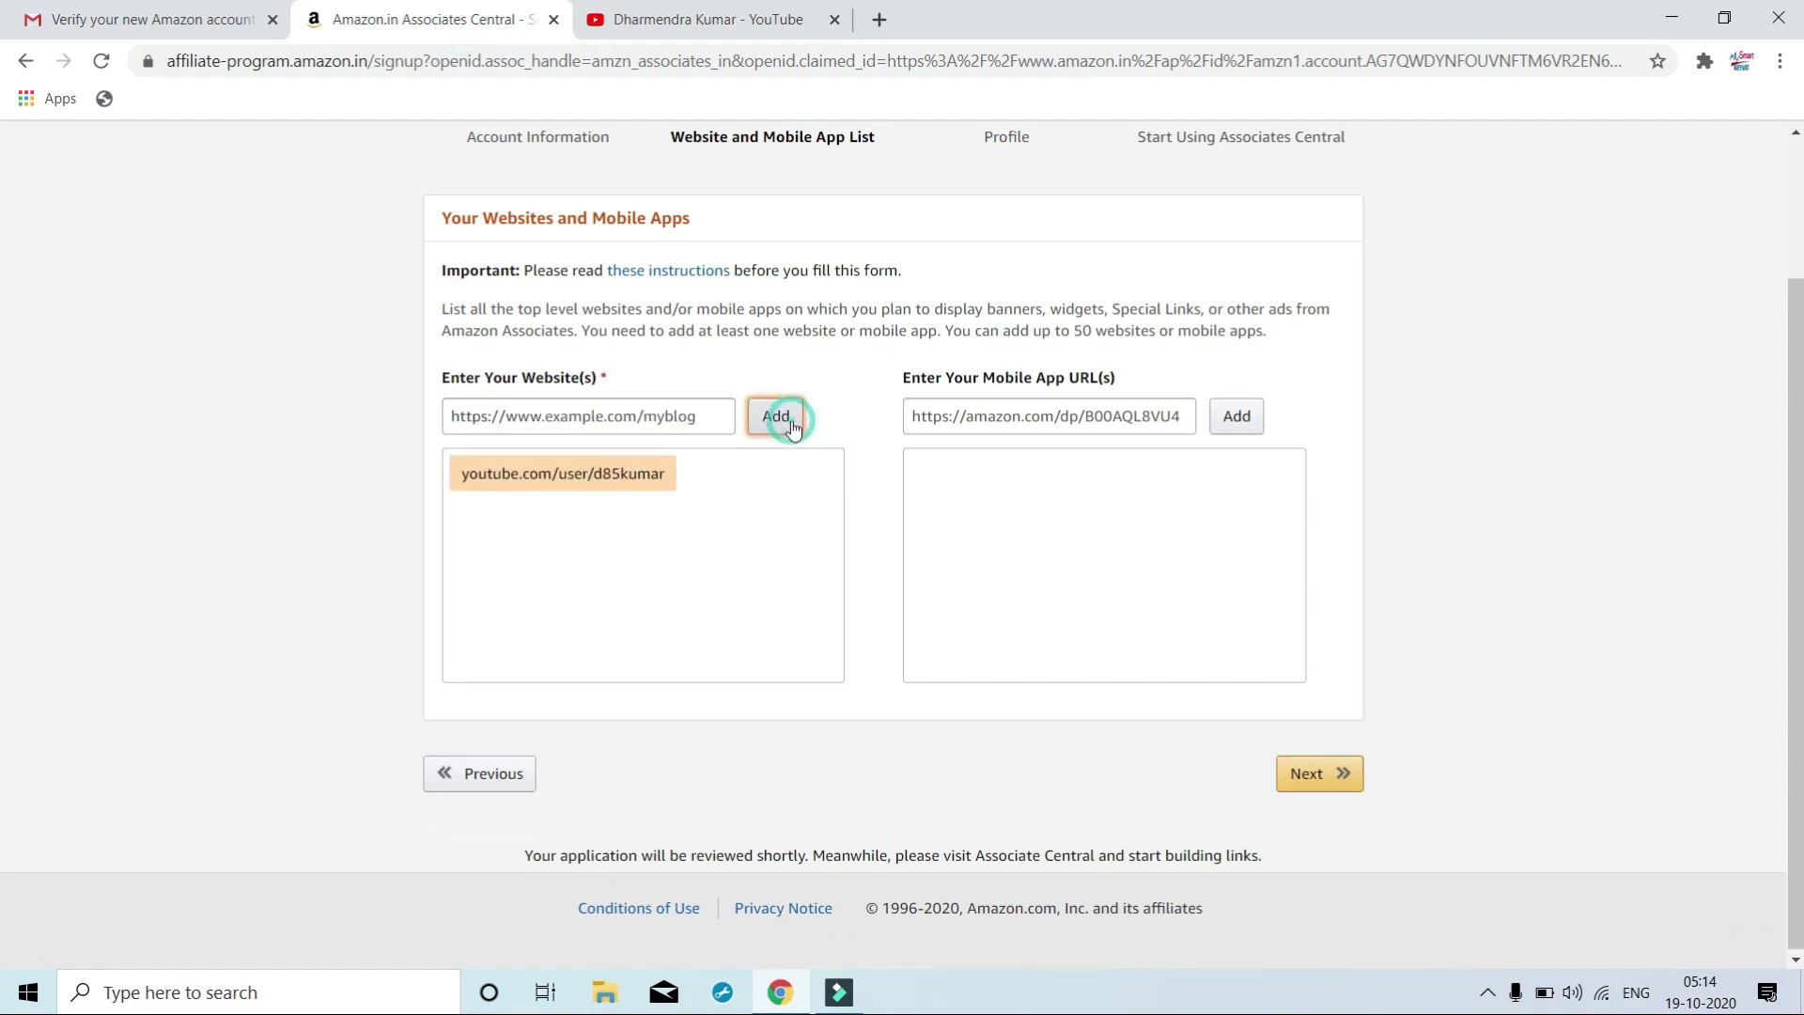
click(1330, 787)
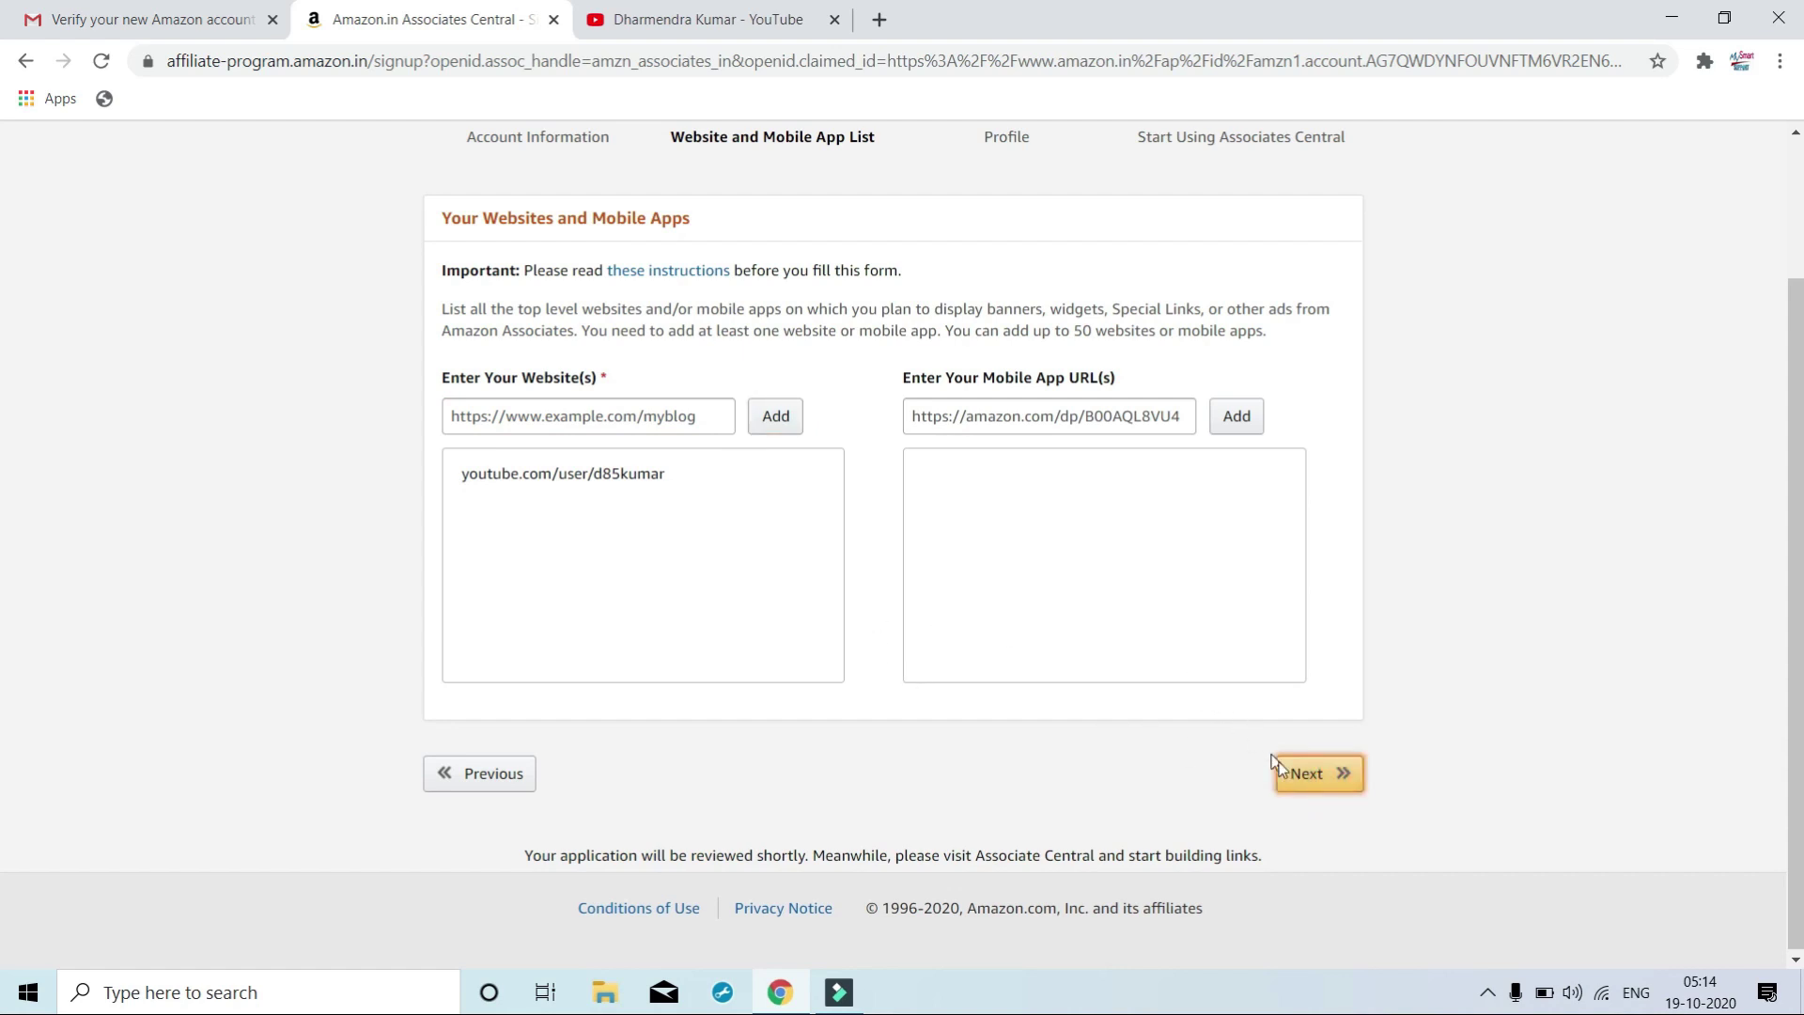
click(1309, 784)
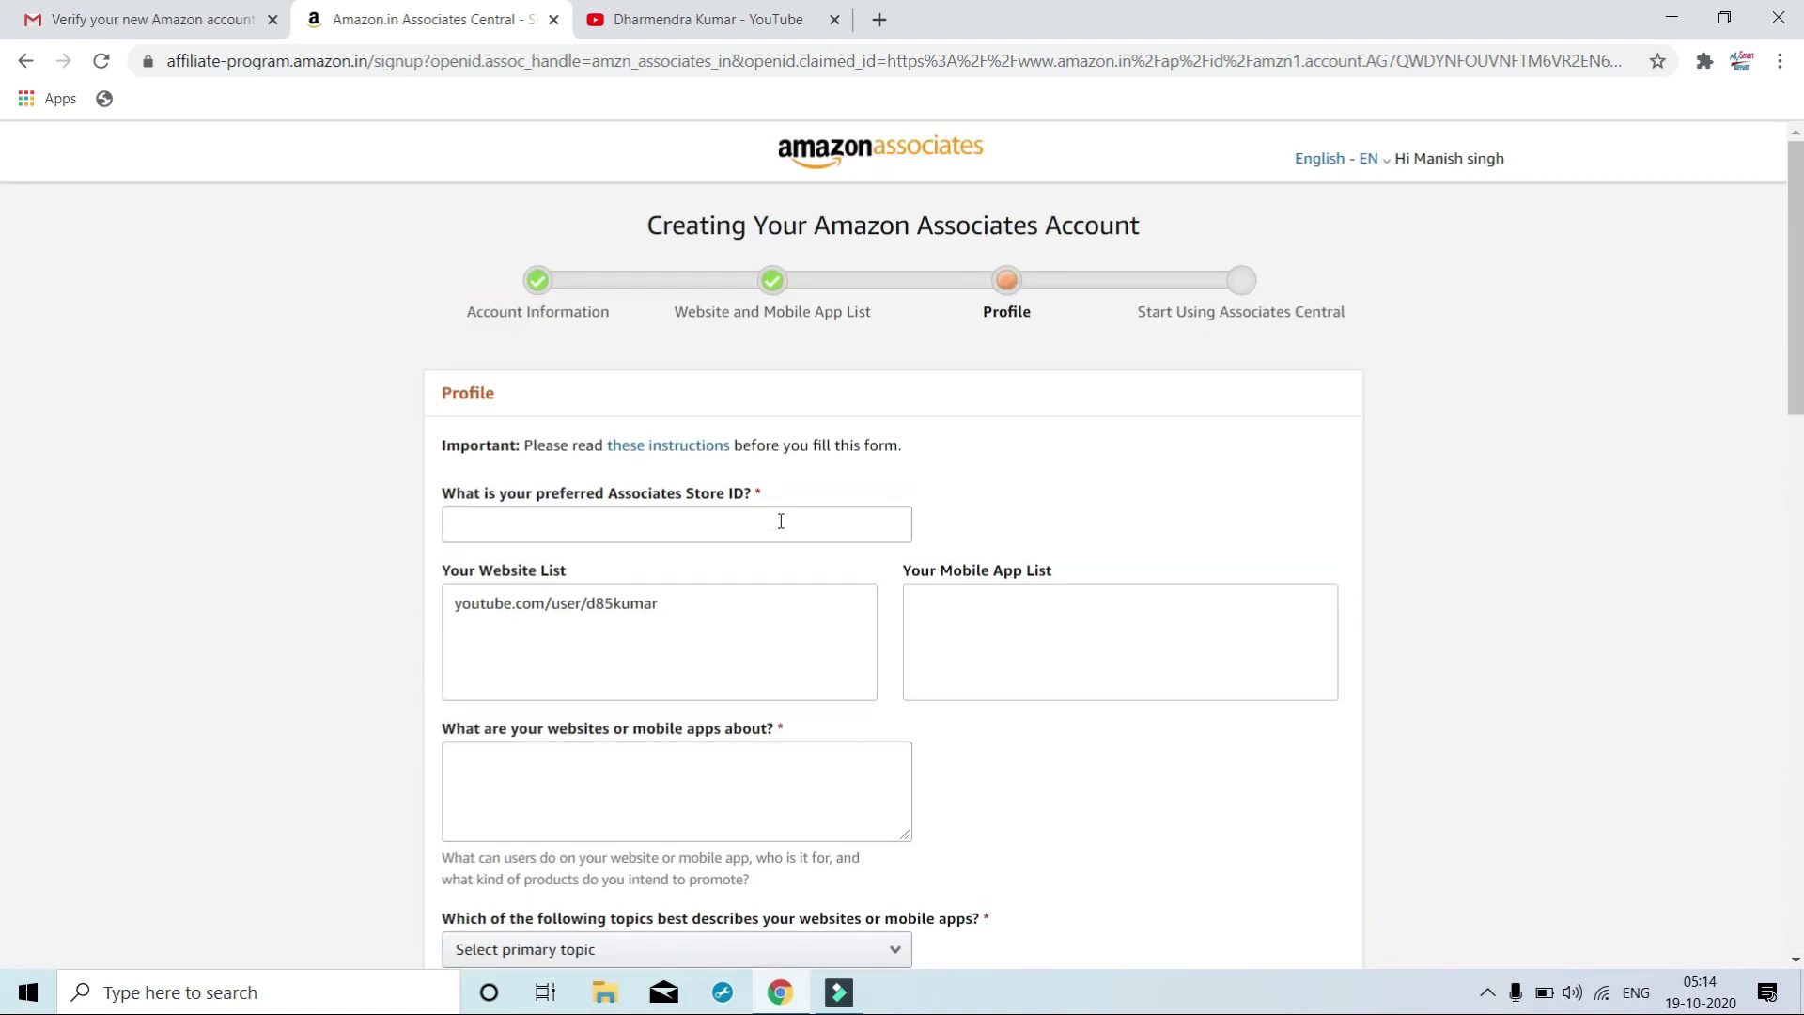
Enter the preferred Associates Store ID and describe the website as "Youtube gadgets Review".
click(780, 520)
text(Manish)
scroll(678, 438, down, 1)
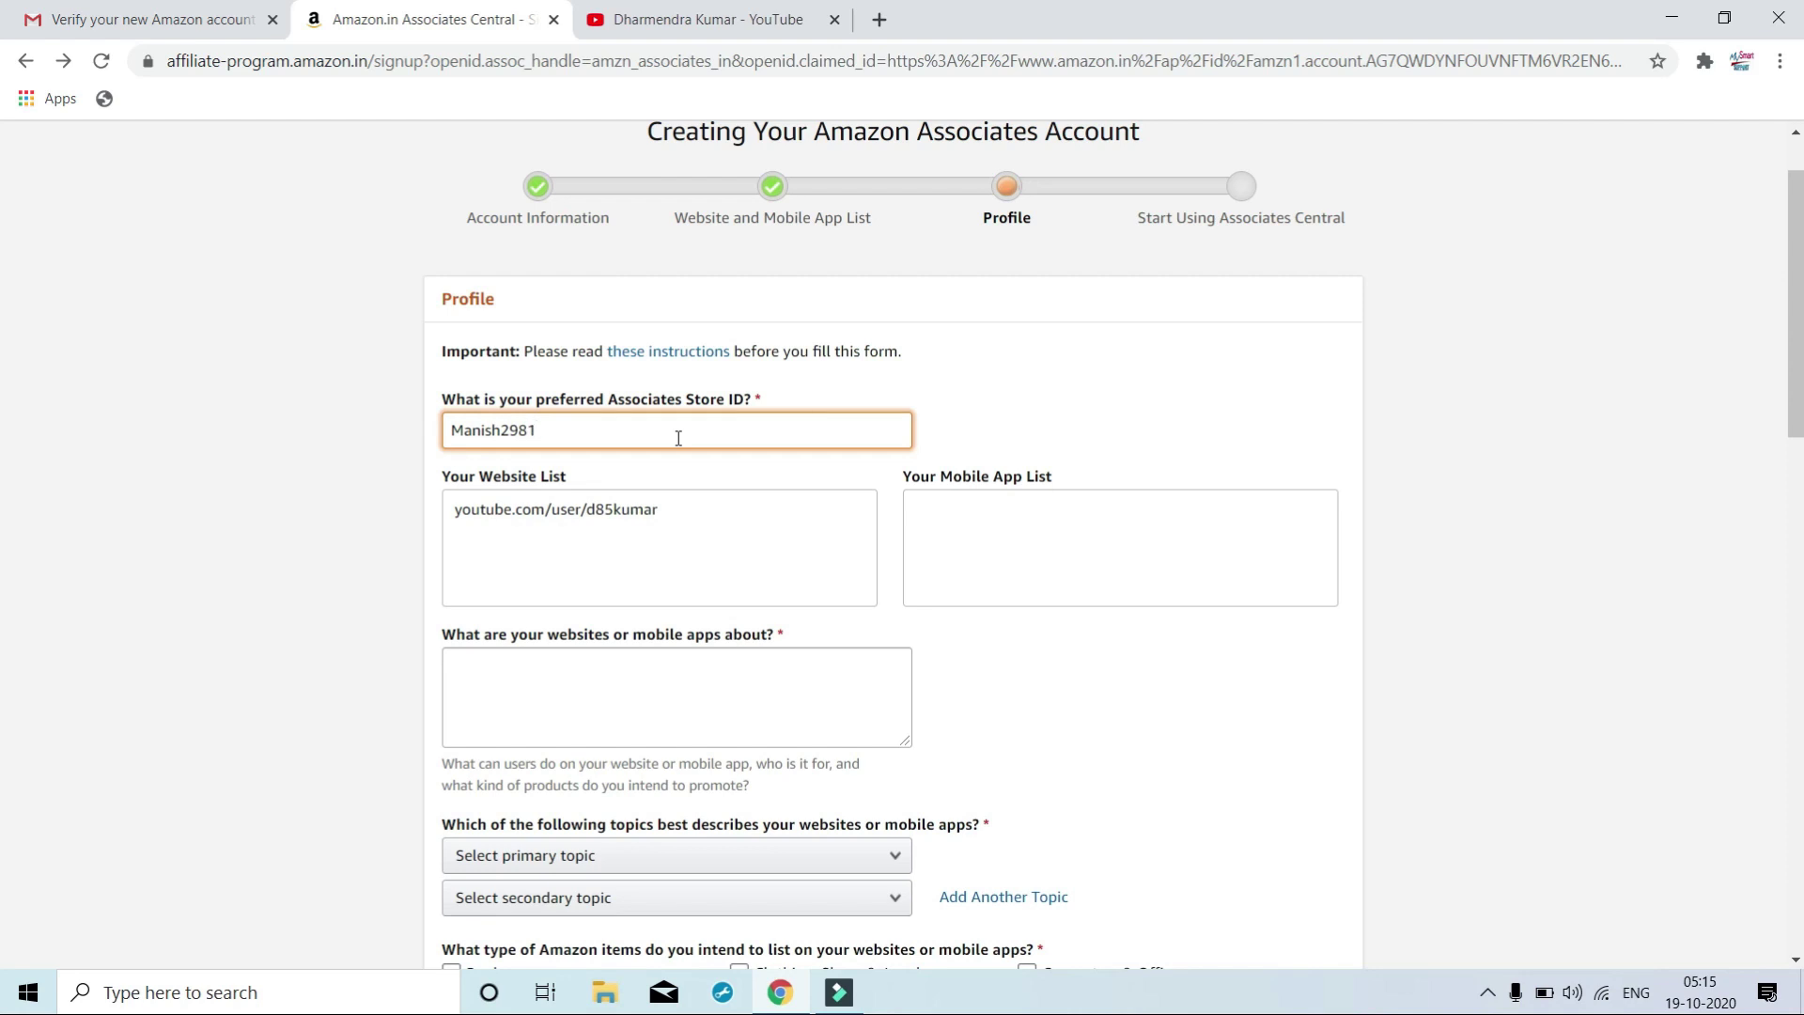
click(322, 488)
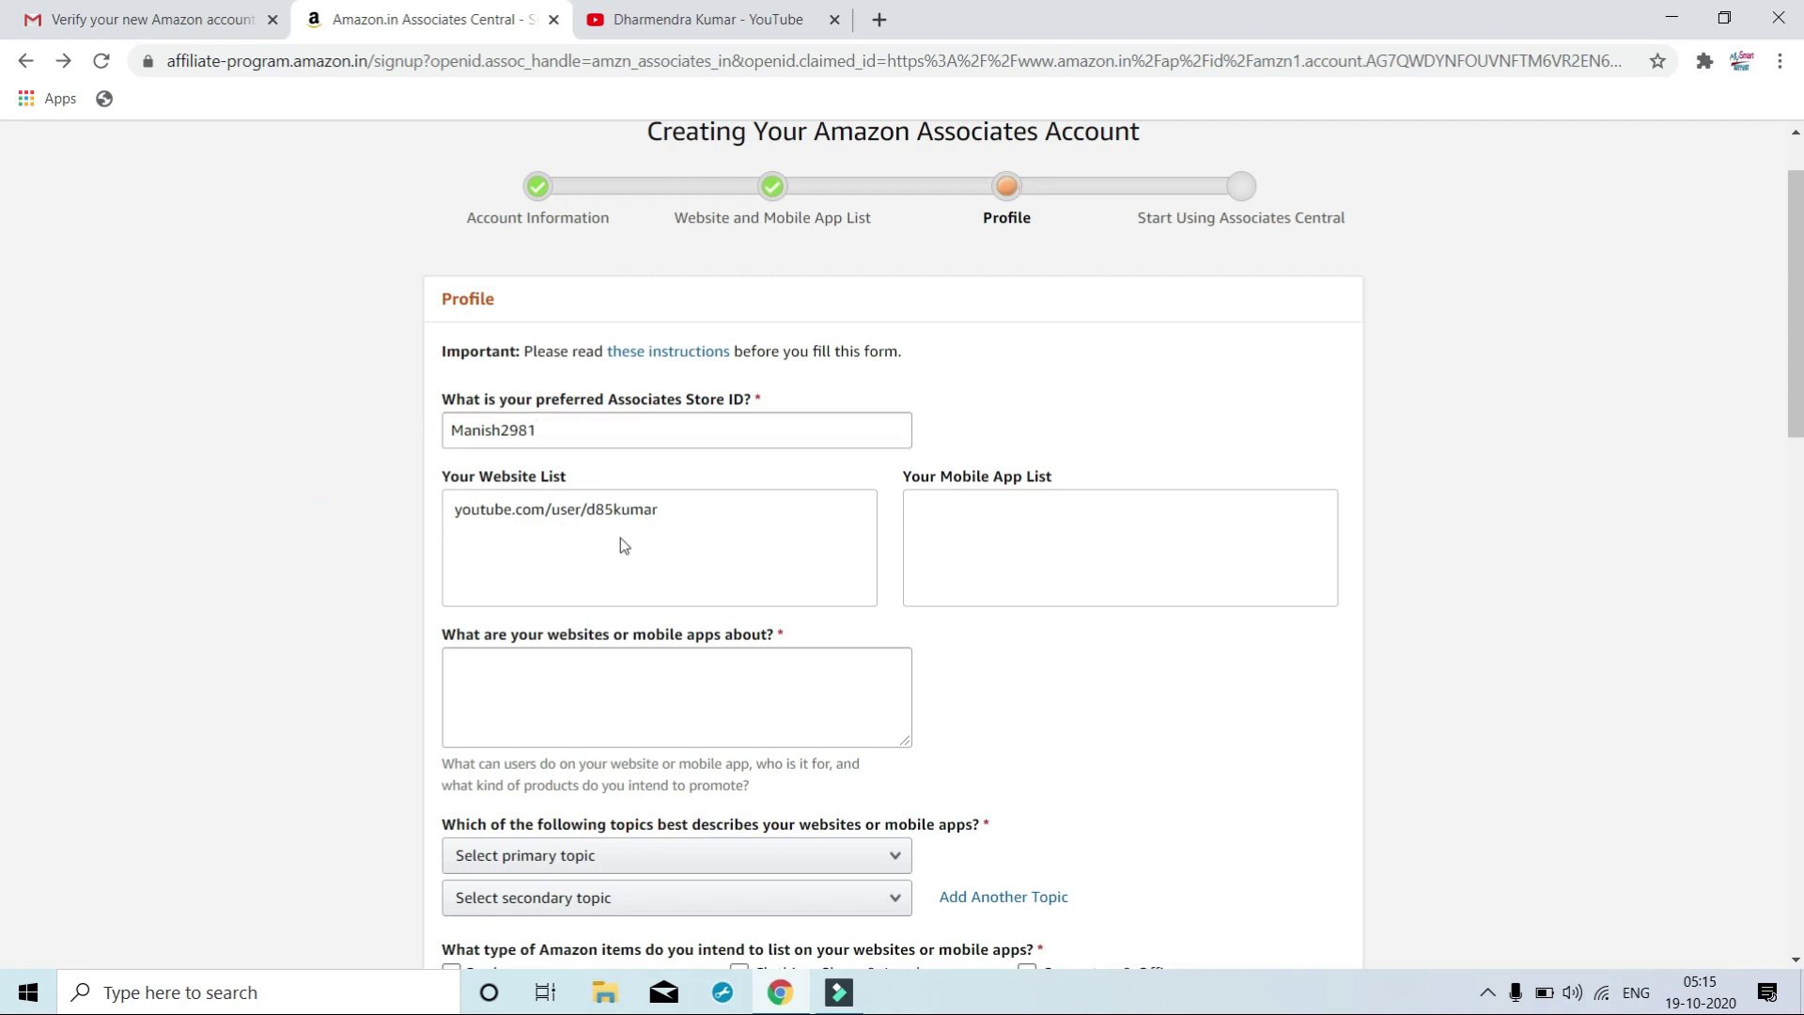
click(520, 712)
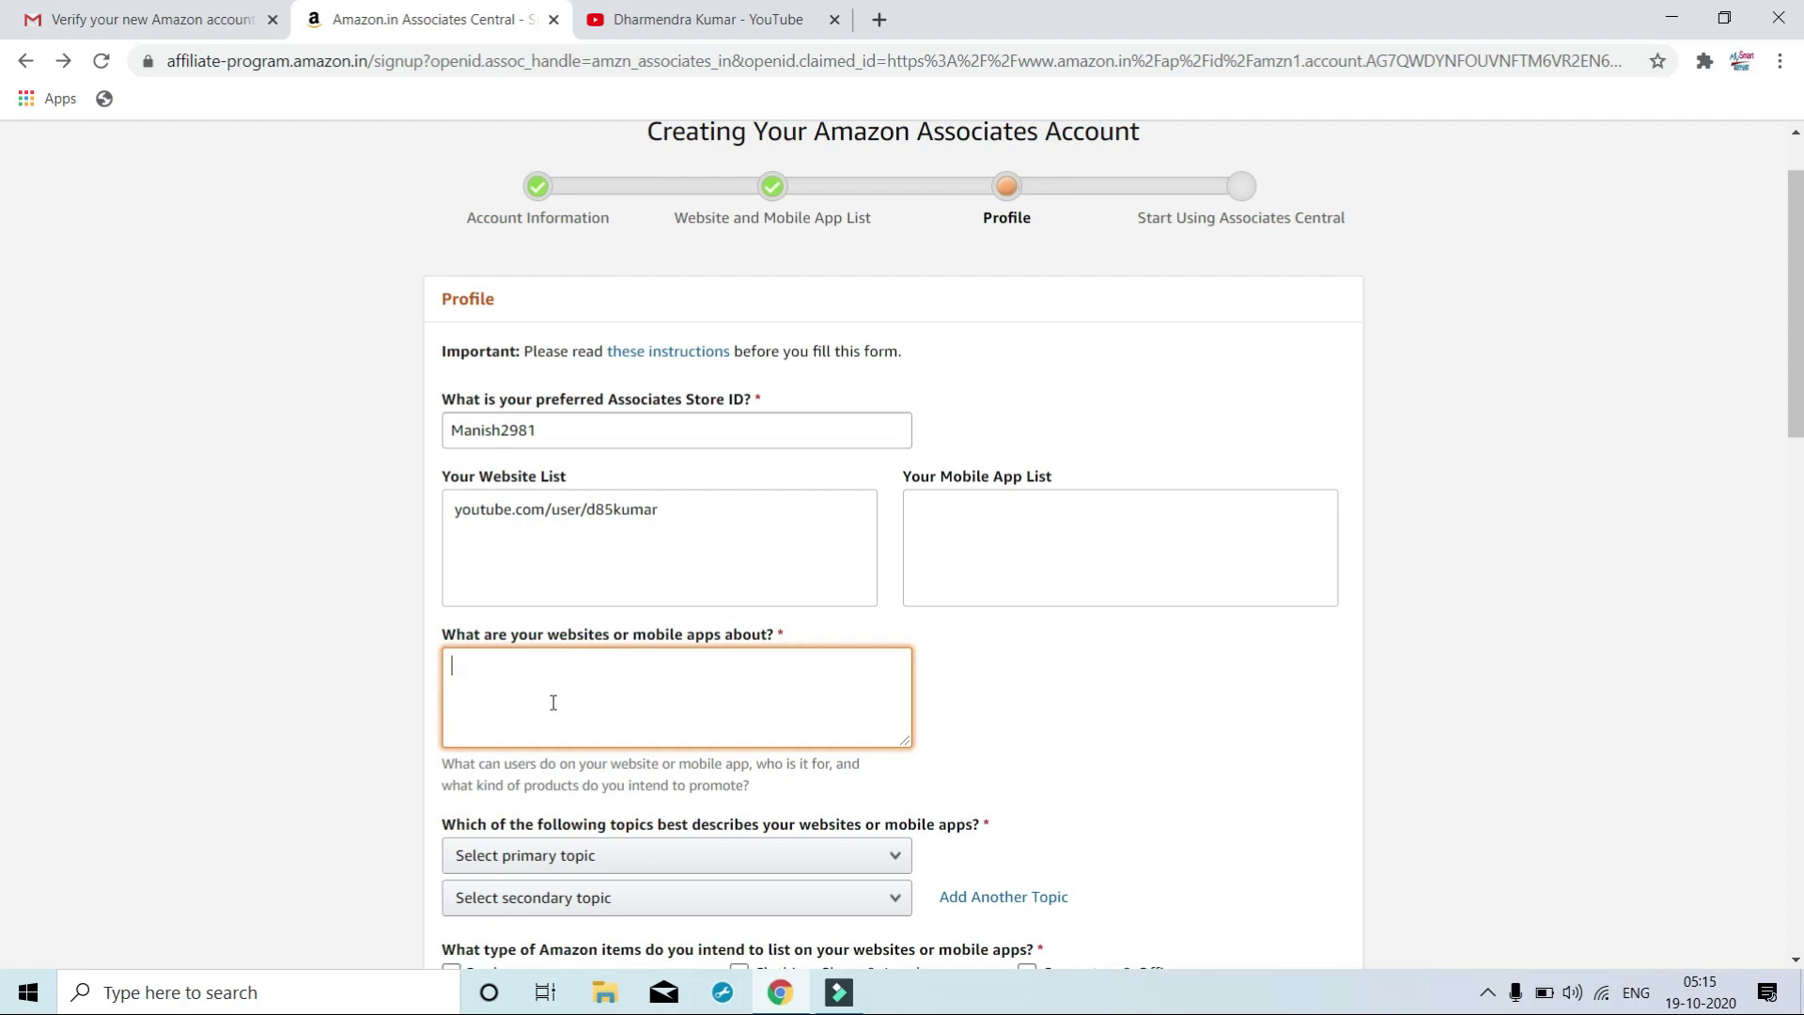
text(Youtube gadgets Review)
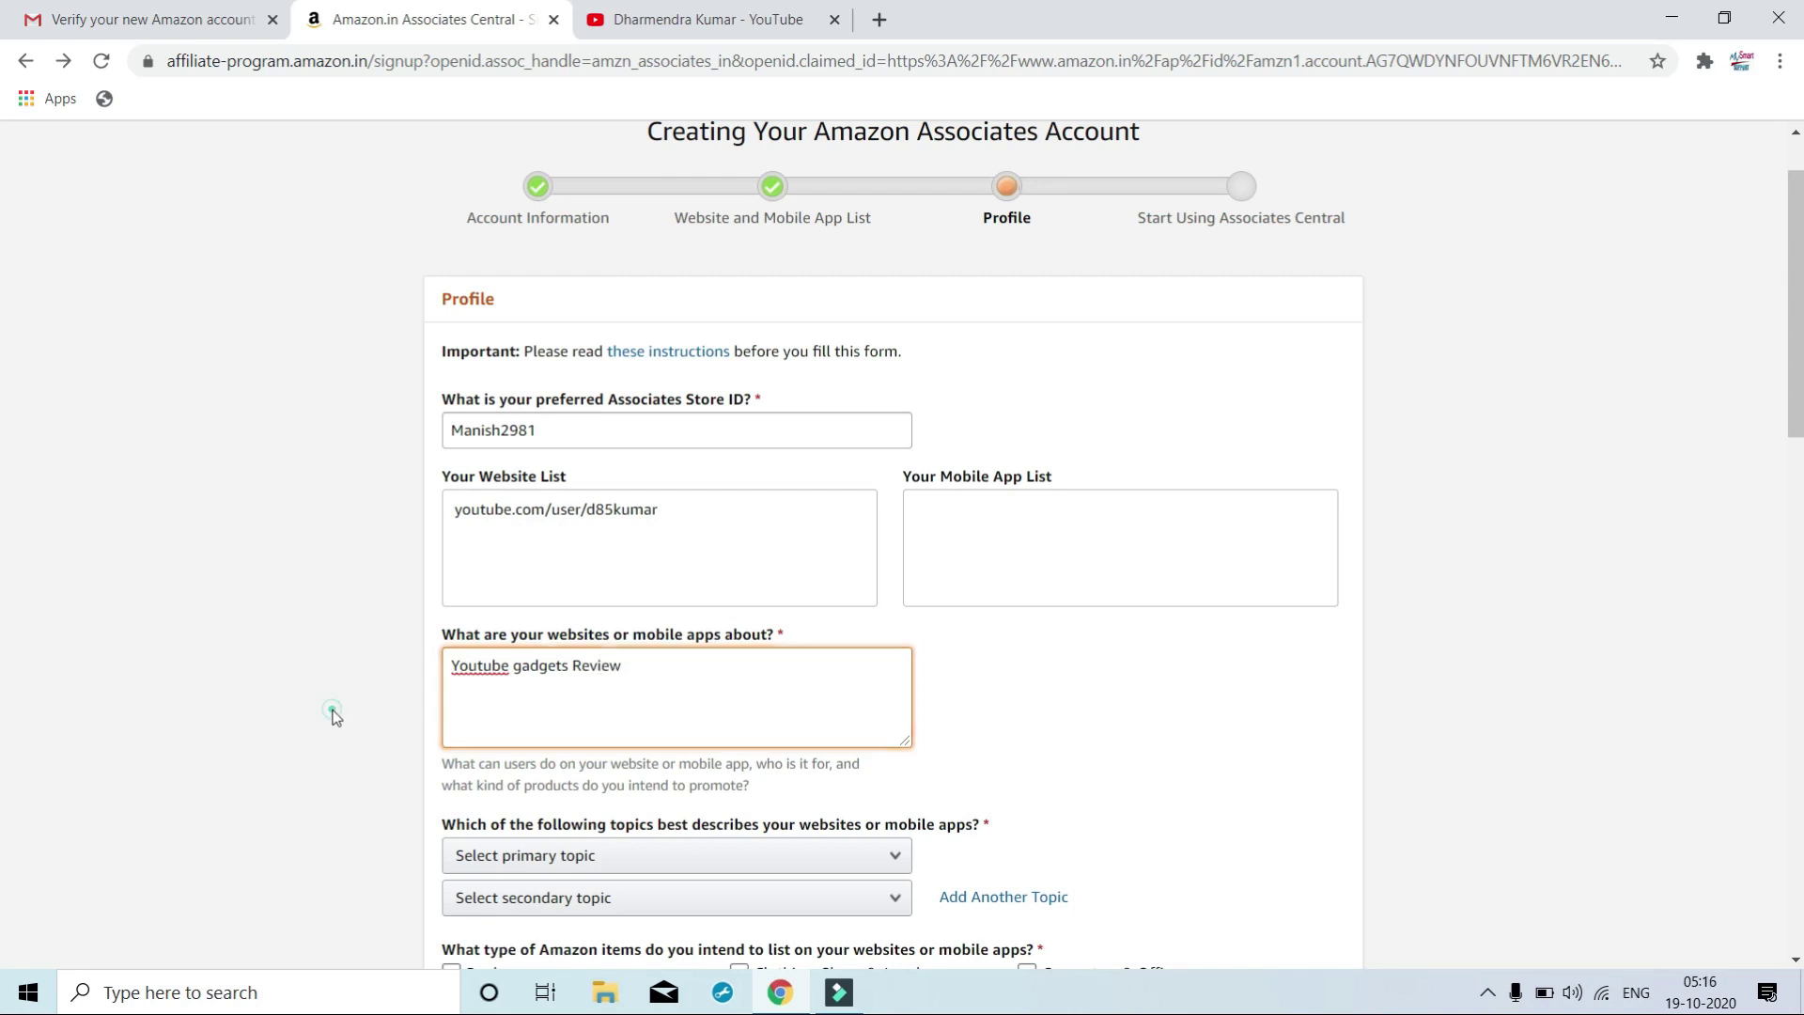
click(336, 717)
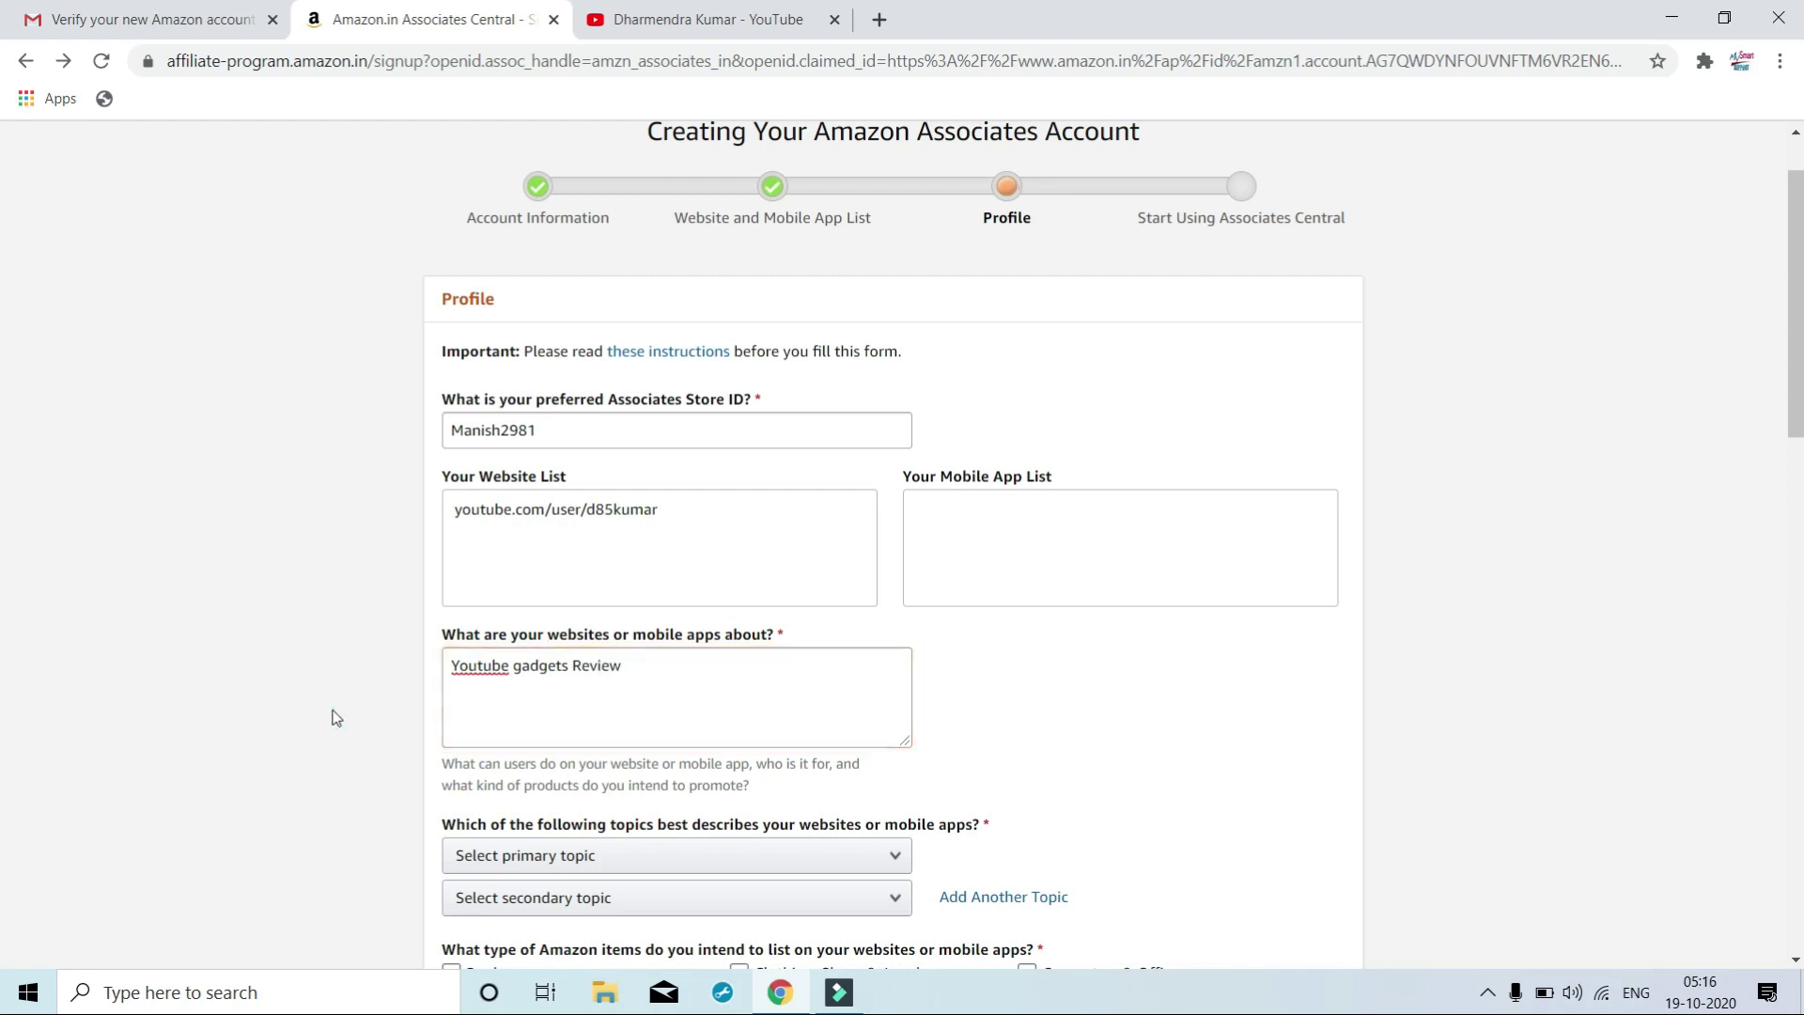
Reword the description of what the website is about as "gadgets Review & Tech News".
scroll(336, 717, down, 2)
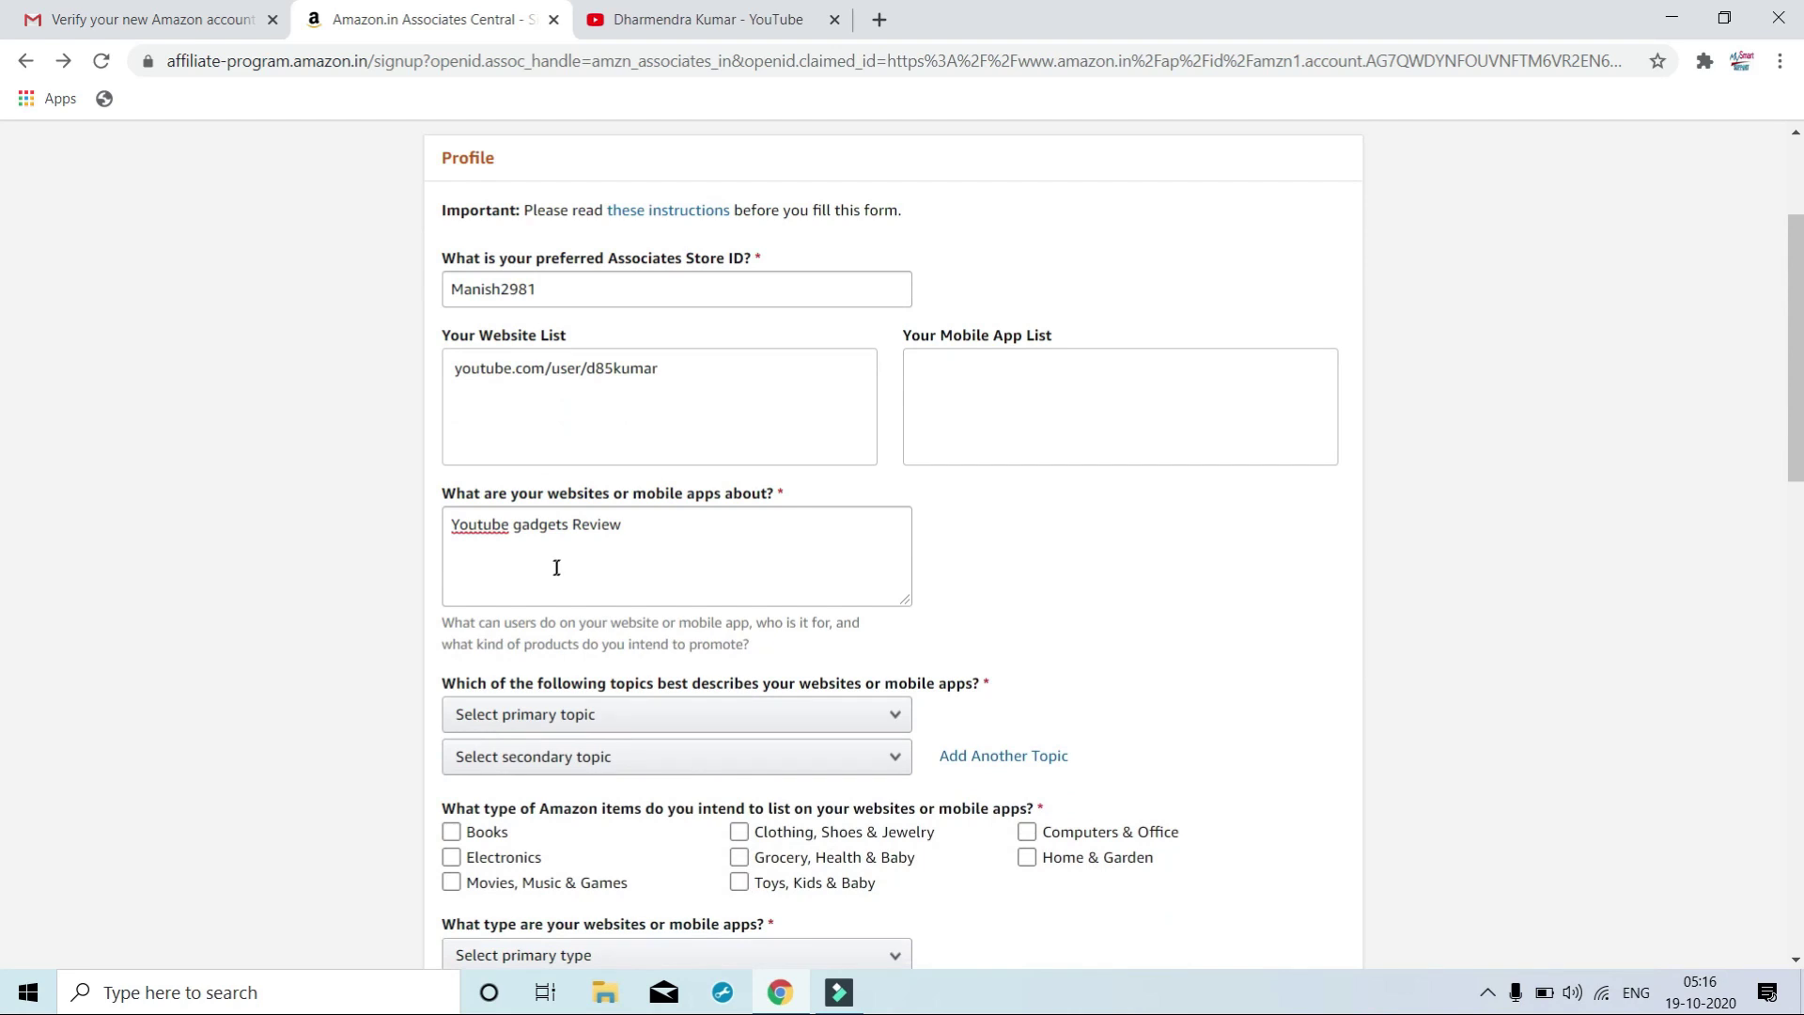
double_click(488, 524)
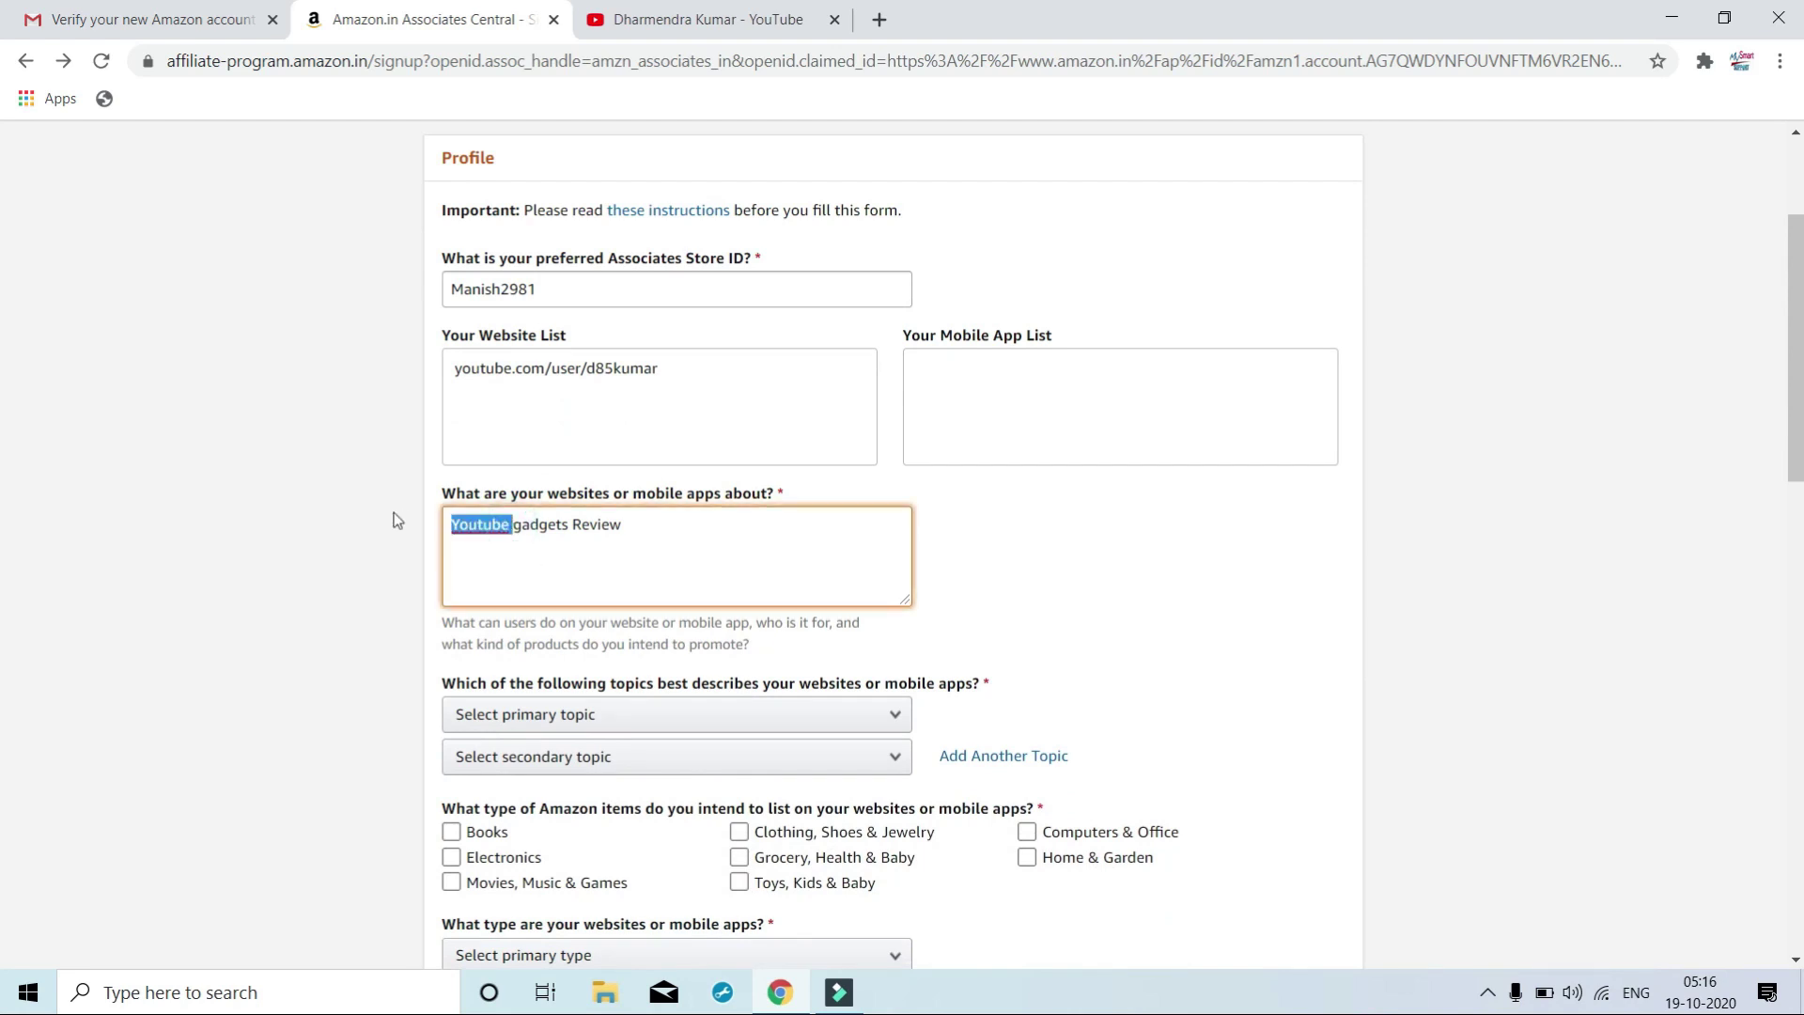
key(BackSpace)
click(610, 523)
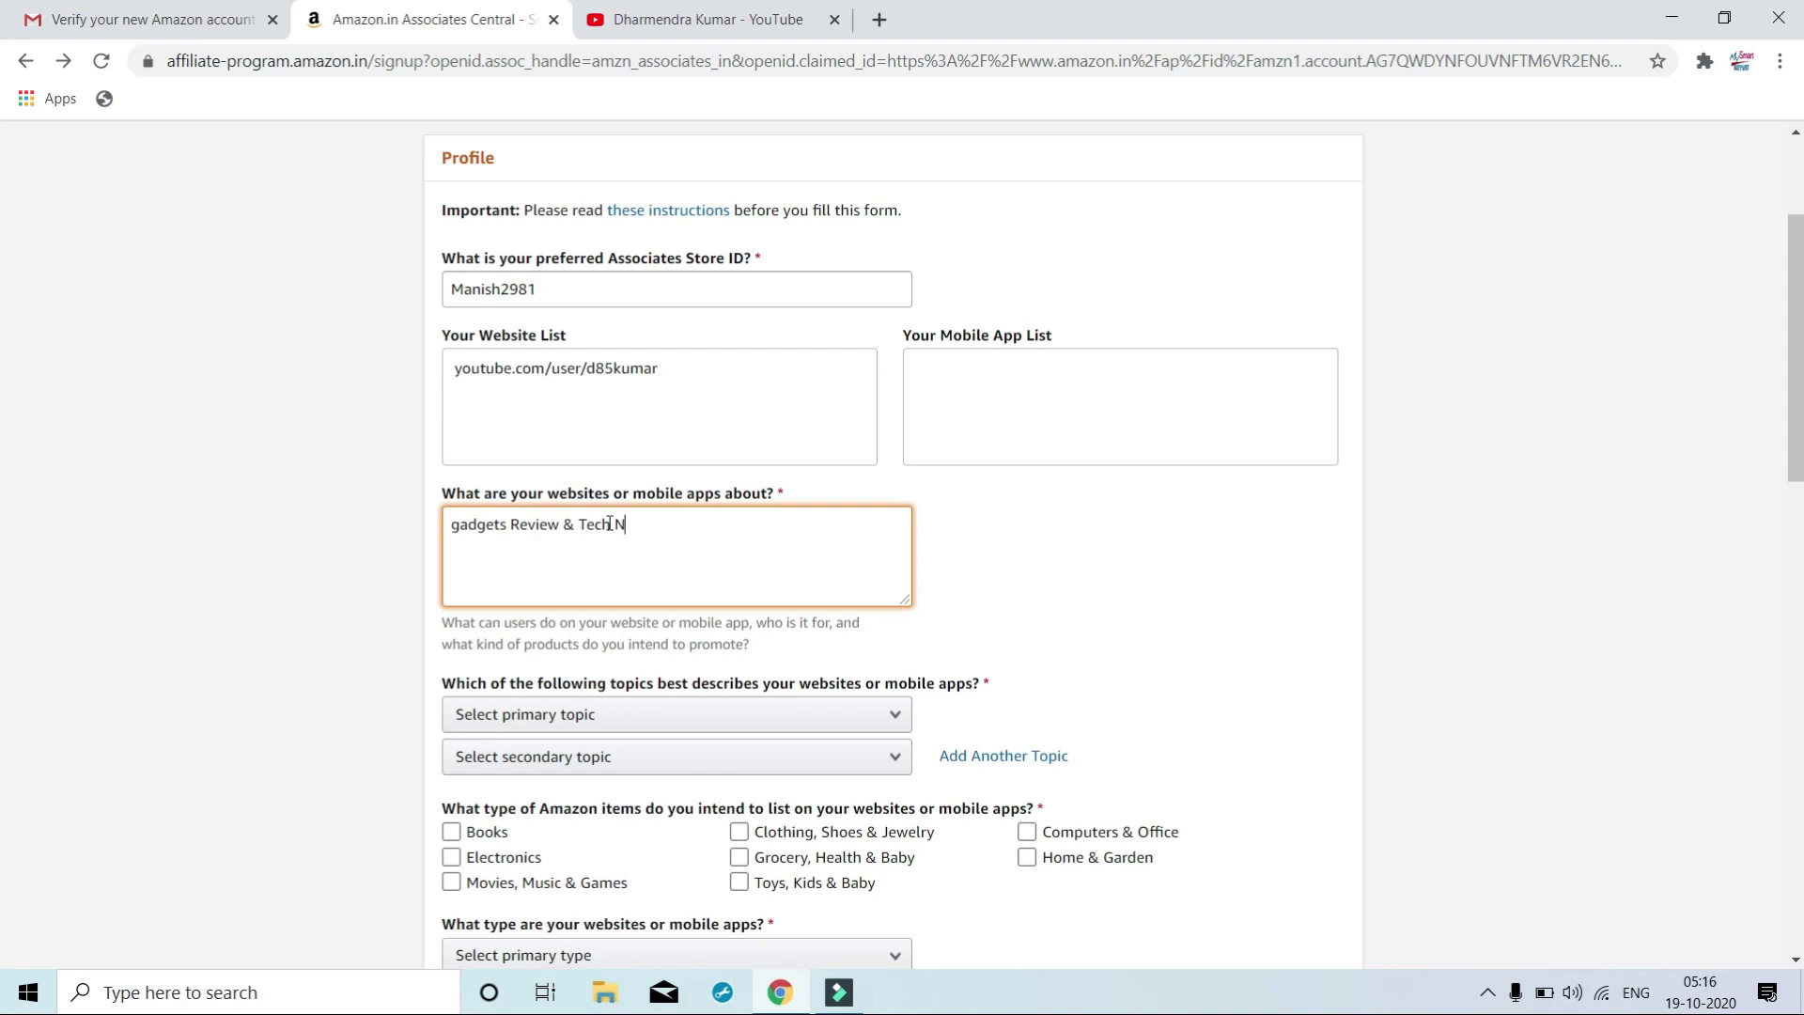
click(343, 583)
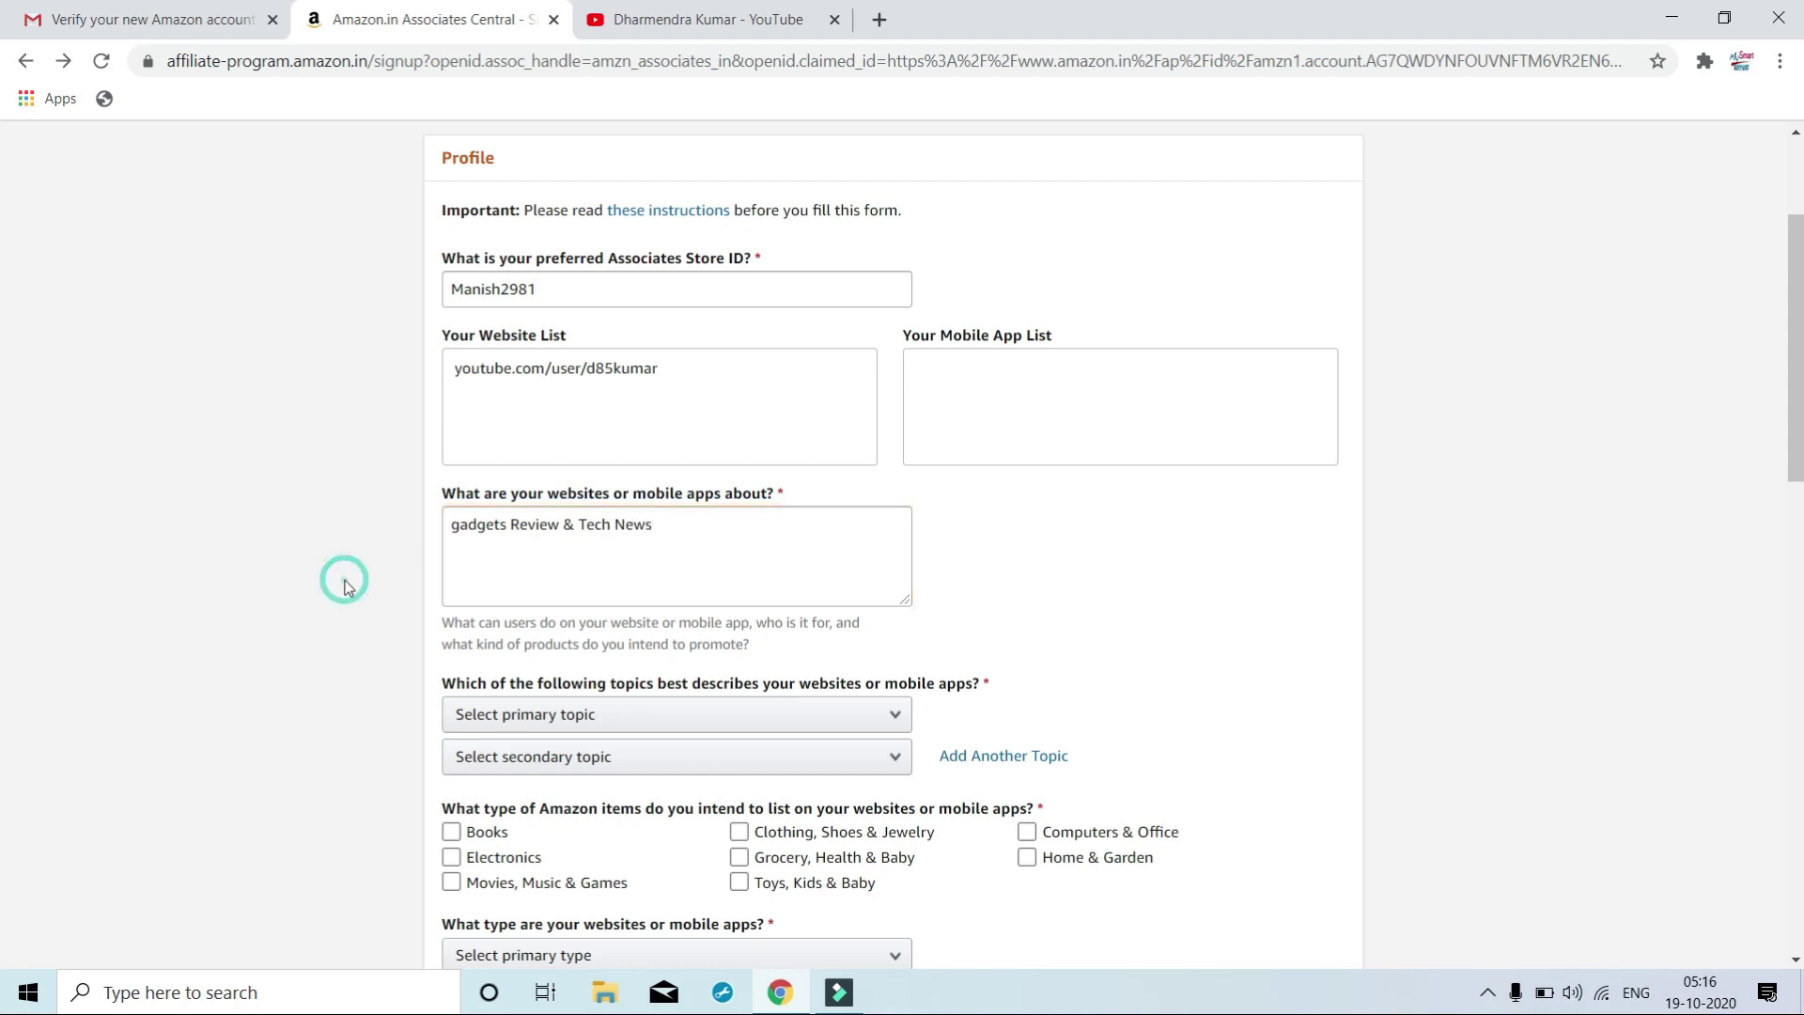
click(255, 724)
scroll(258, 730, down, 2)
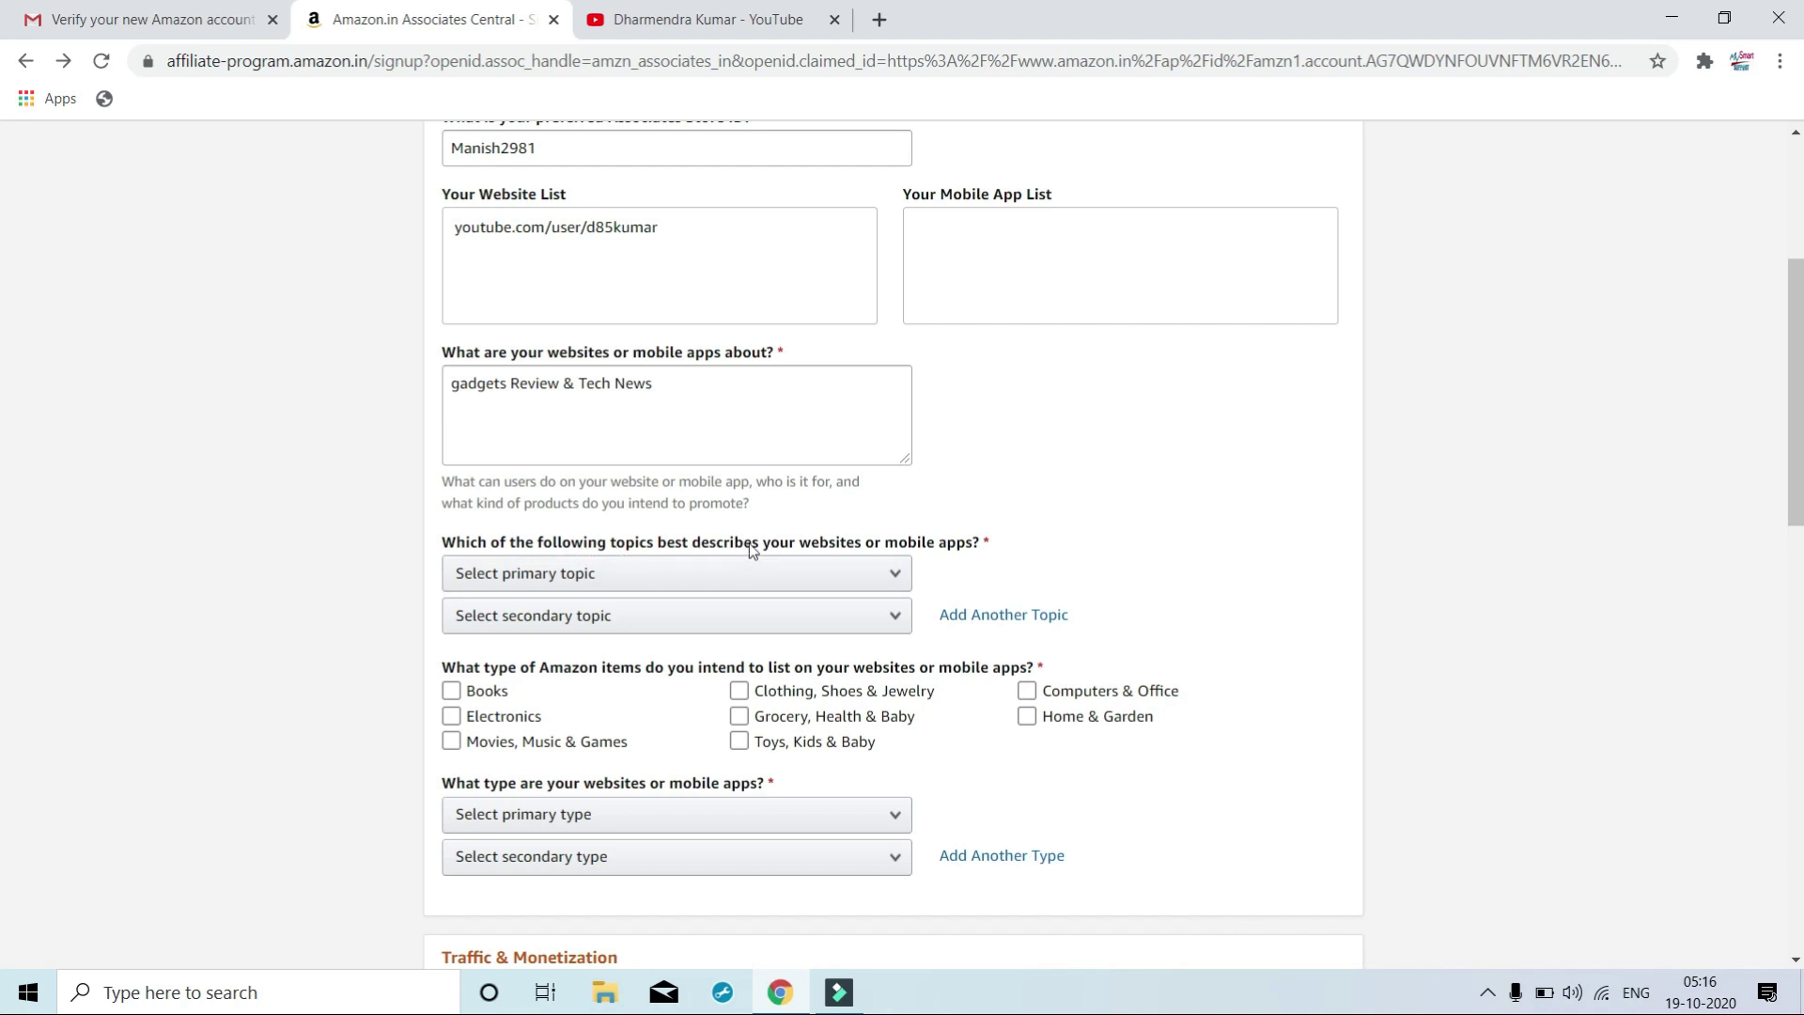
Set the primary website topic to Computers/Software/Technology and the secondary topic to Education/ School /Reference/News.
click(768, 579)
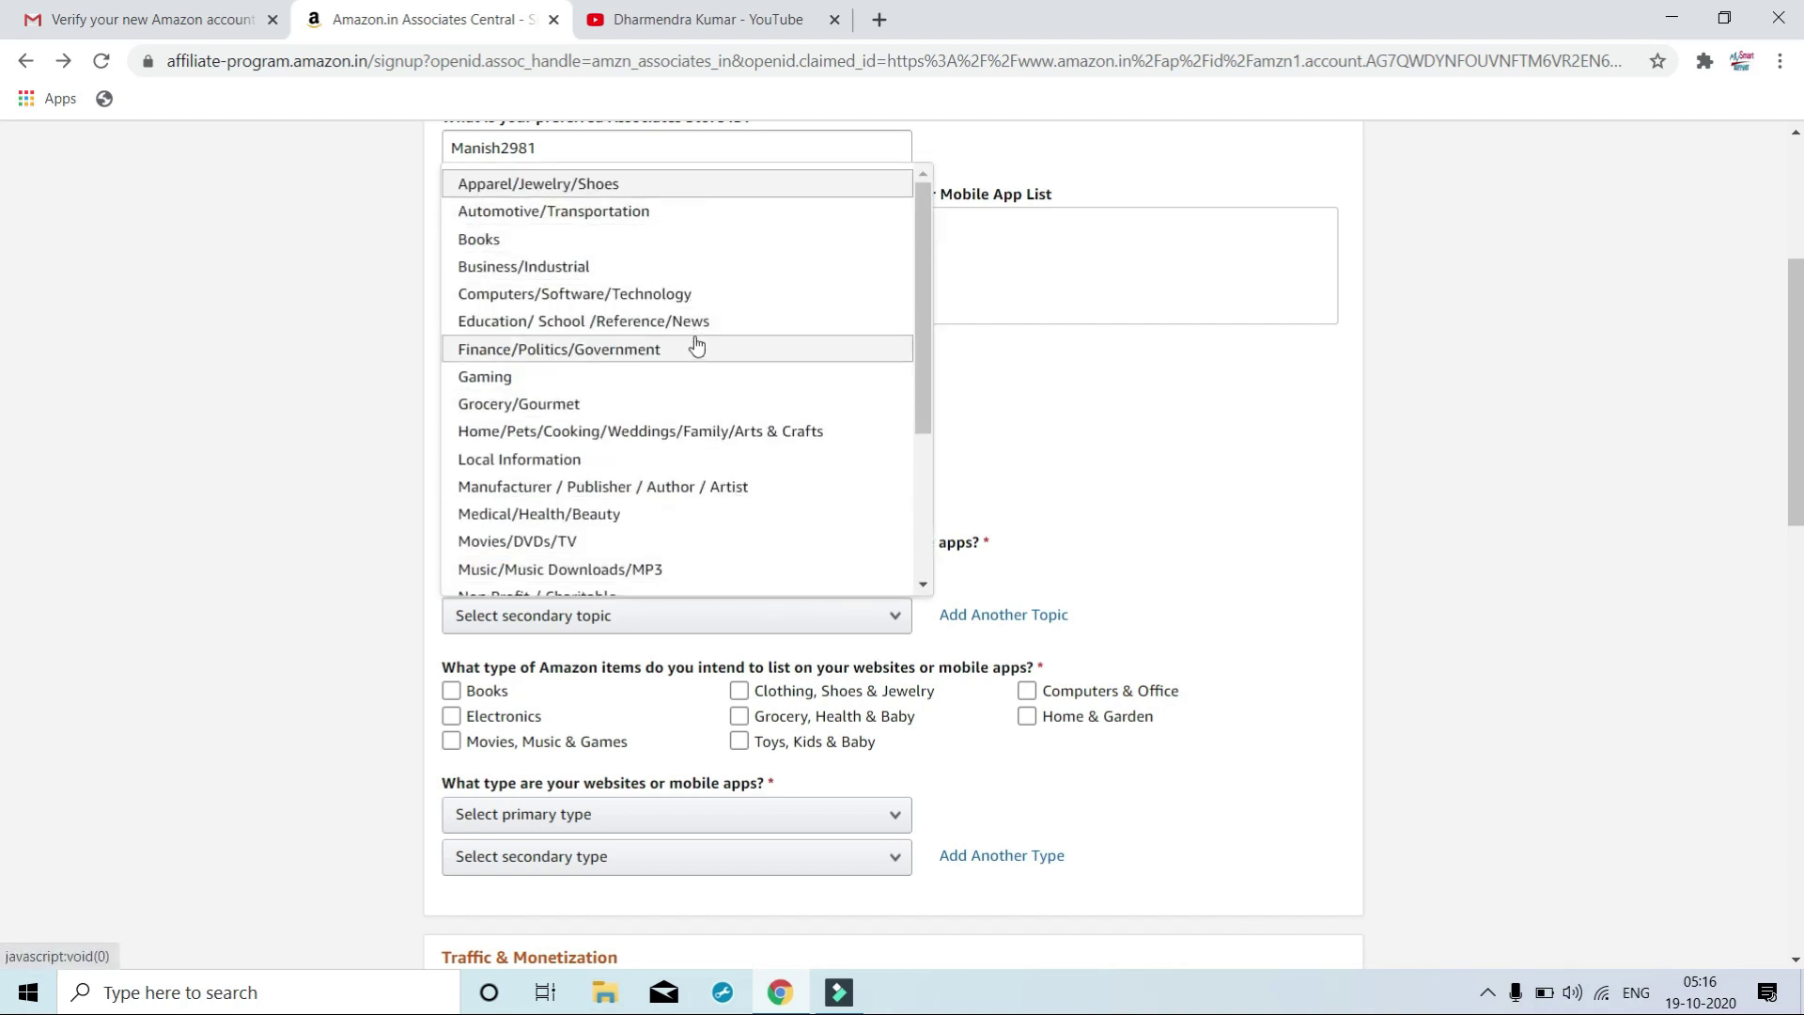
click(697, 296)
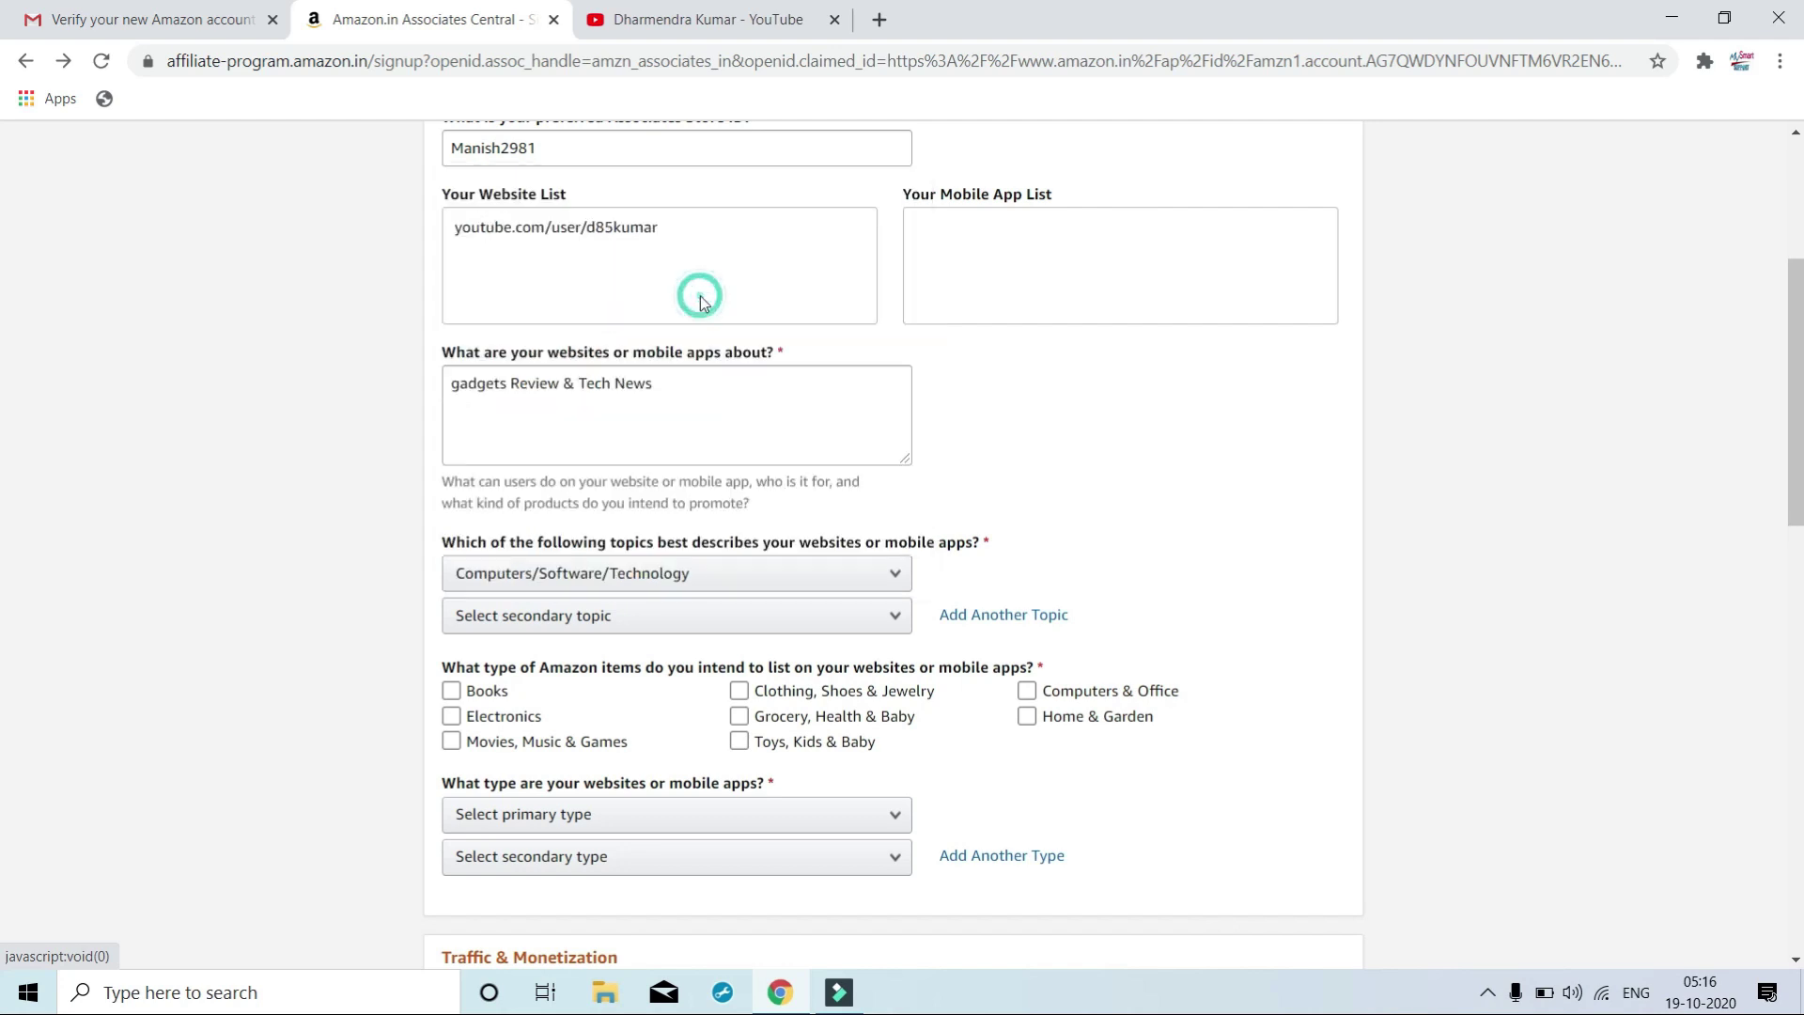
click(549, 620)
click(561, 324)
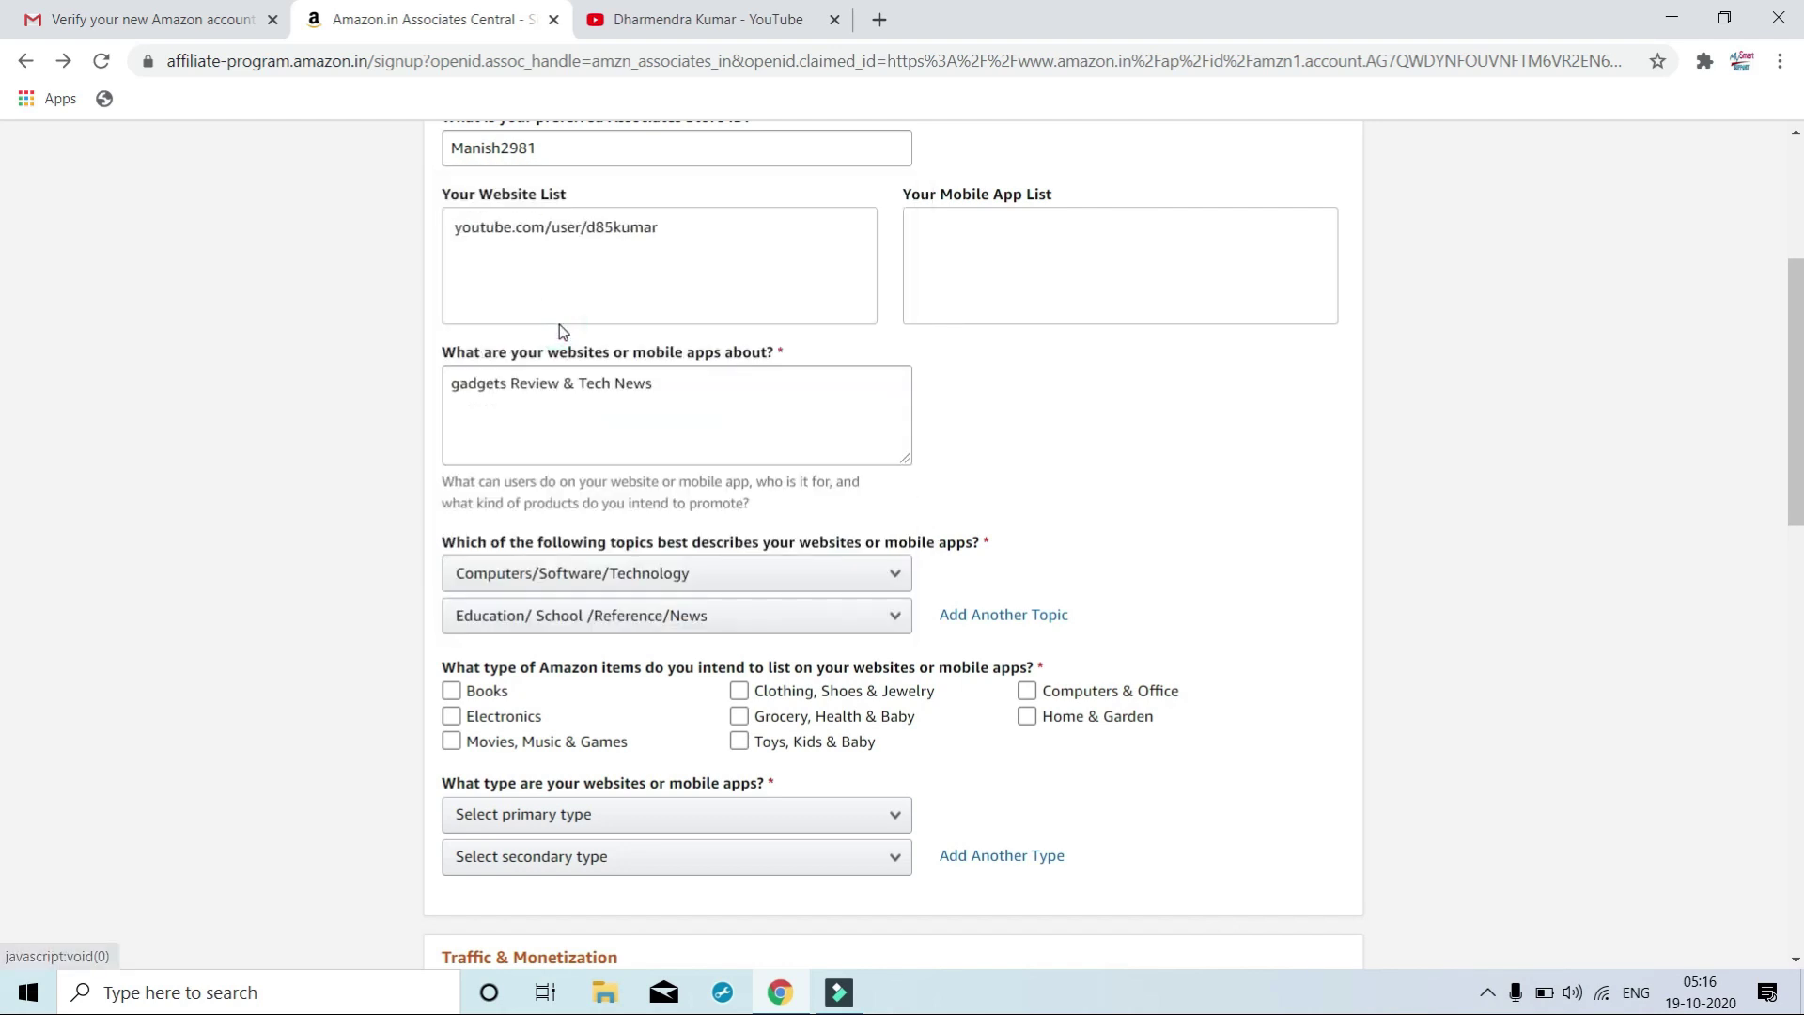
Select only Electronics and Computers & Office as the Amazon item types to list on the website.
click(451, 690)
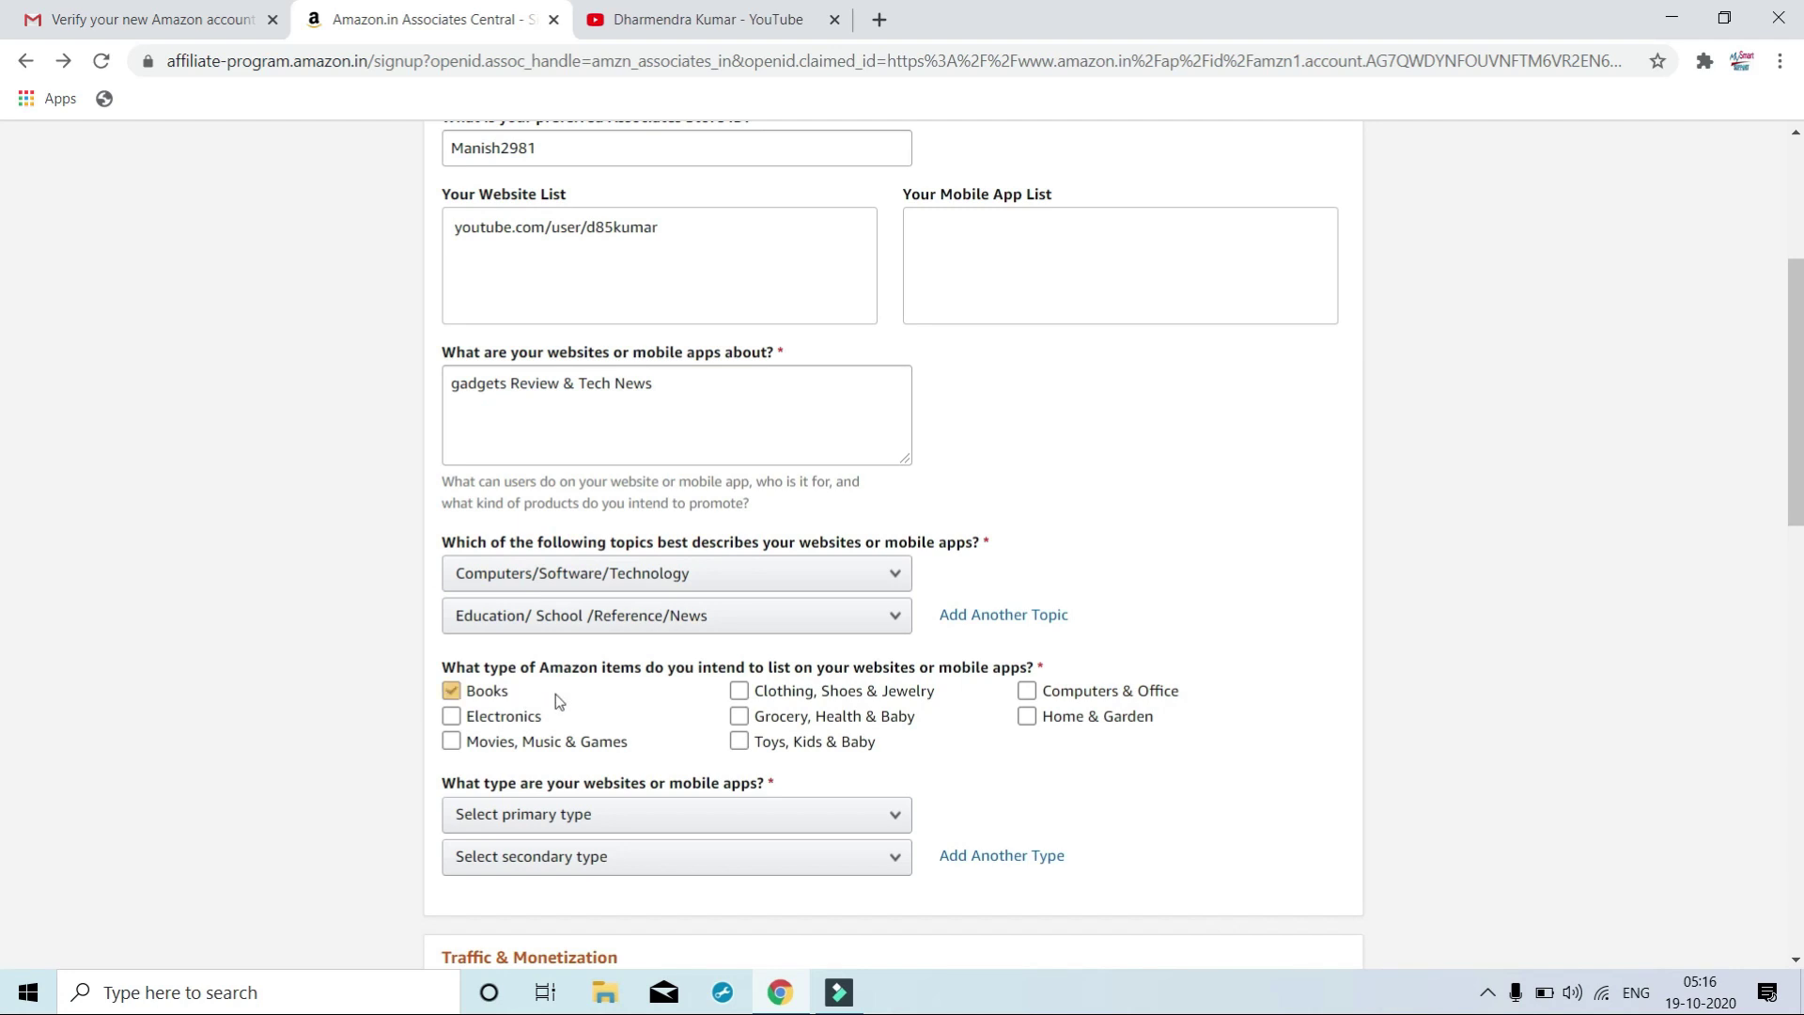
click(472, 699)
click(451, 716)
click(740, 741)
click(1026, 690)
Set the primary website type to Social Media Page/Group and leave the secondary type unselected.
scroll(357, 803, down, 1)
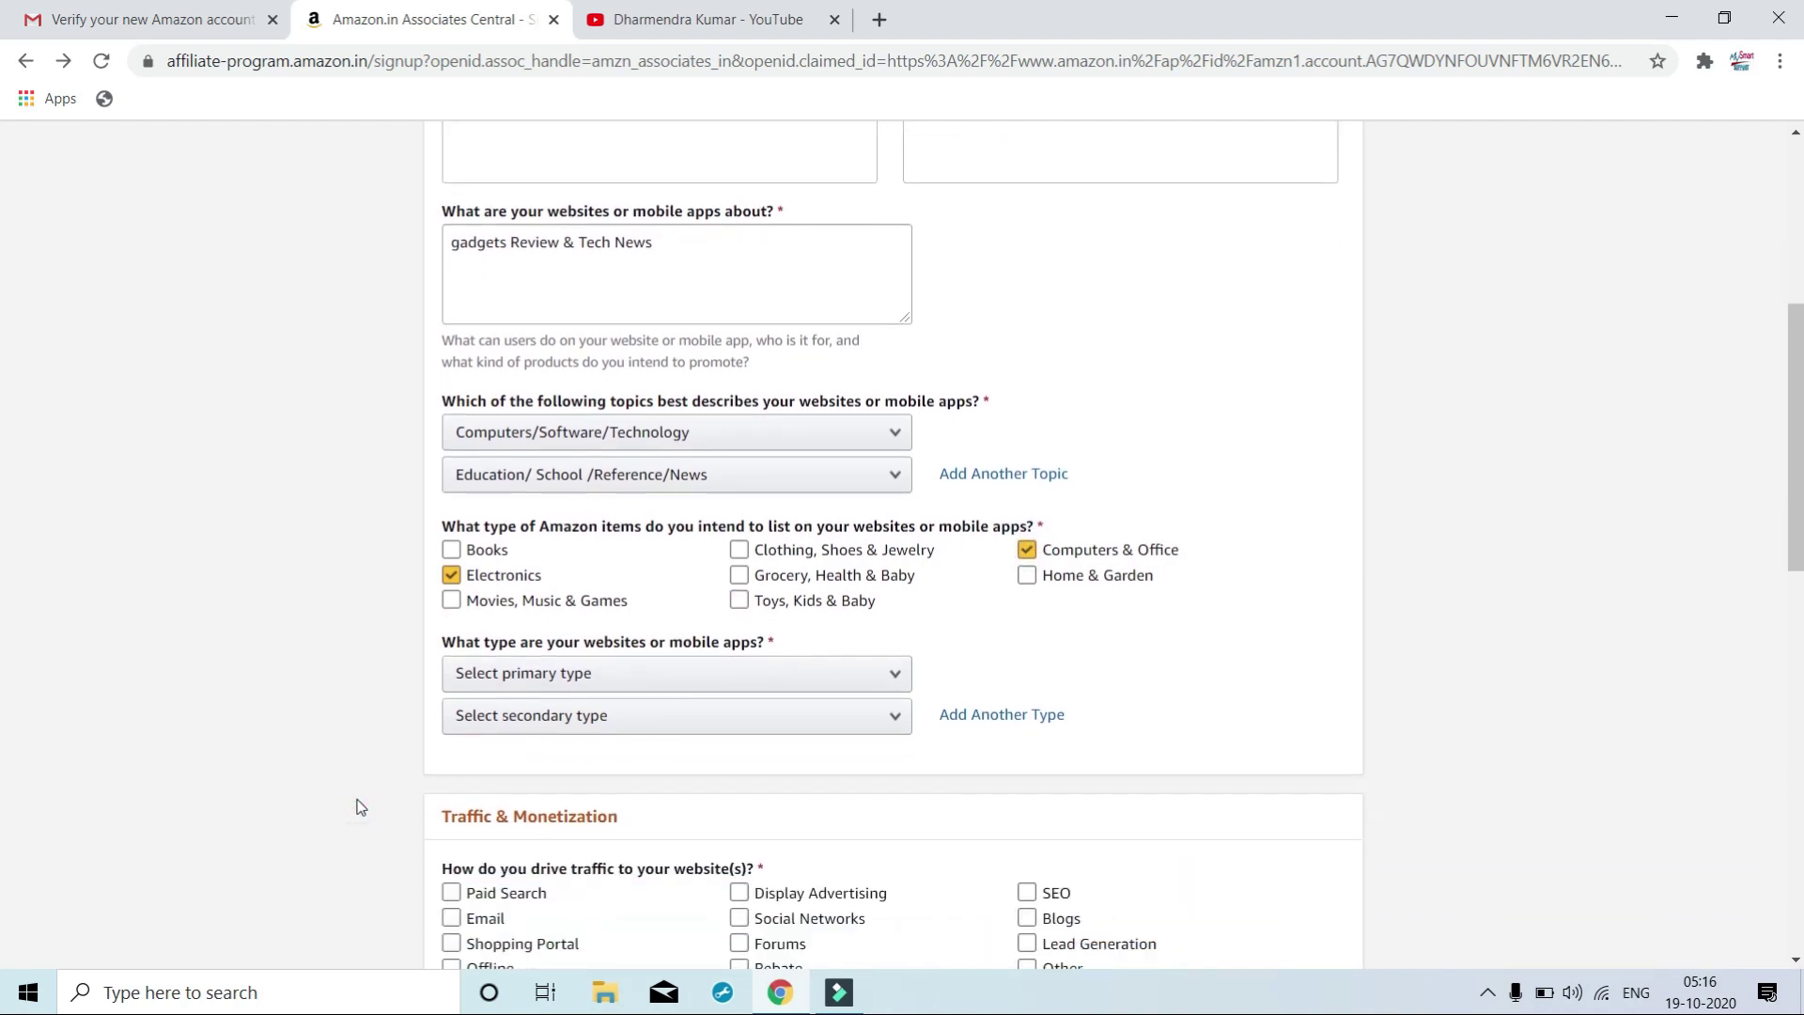
click(612, 679)
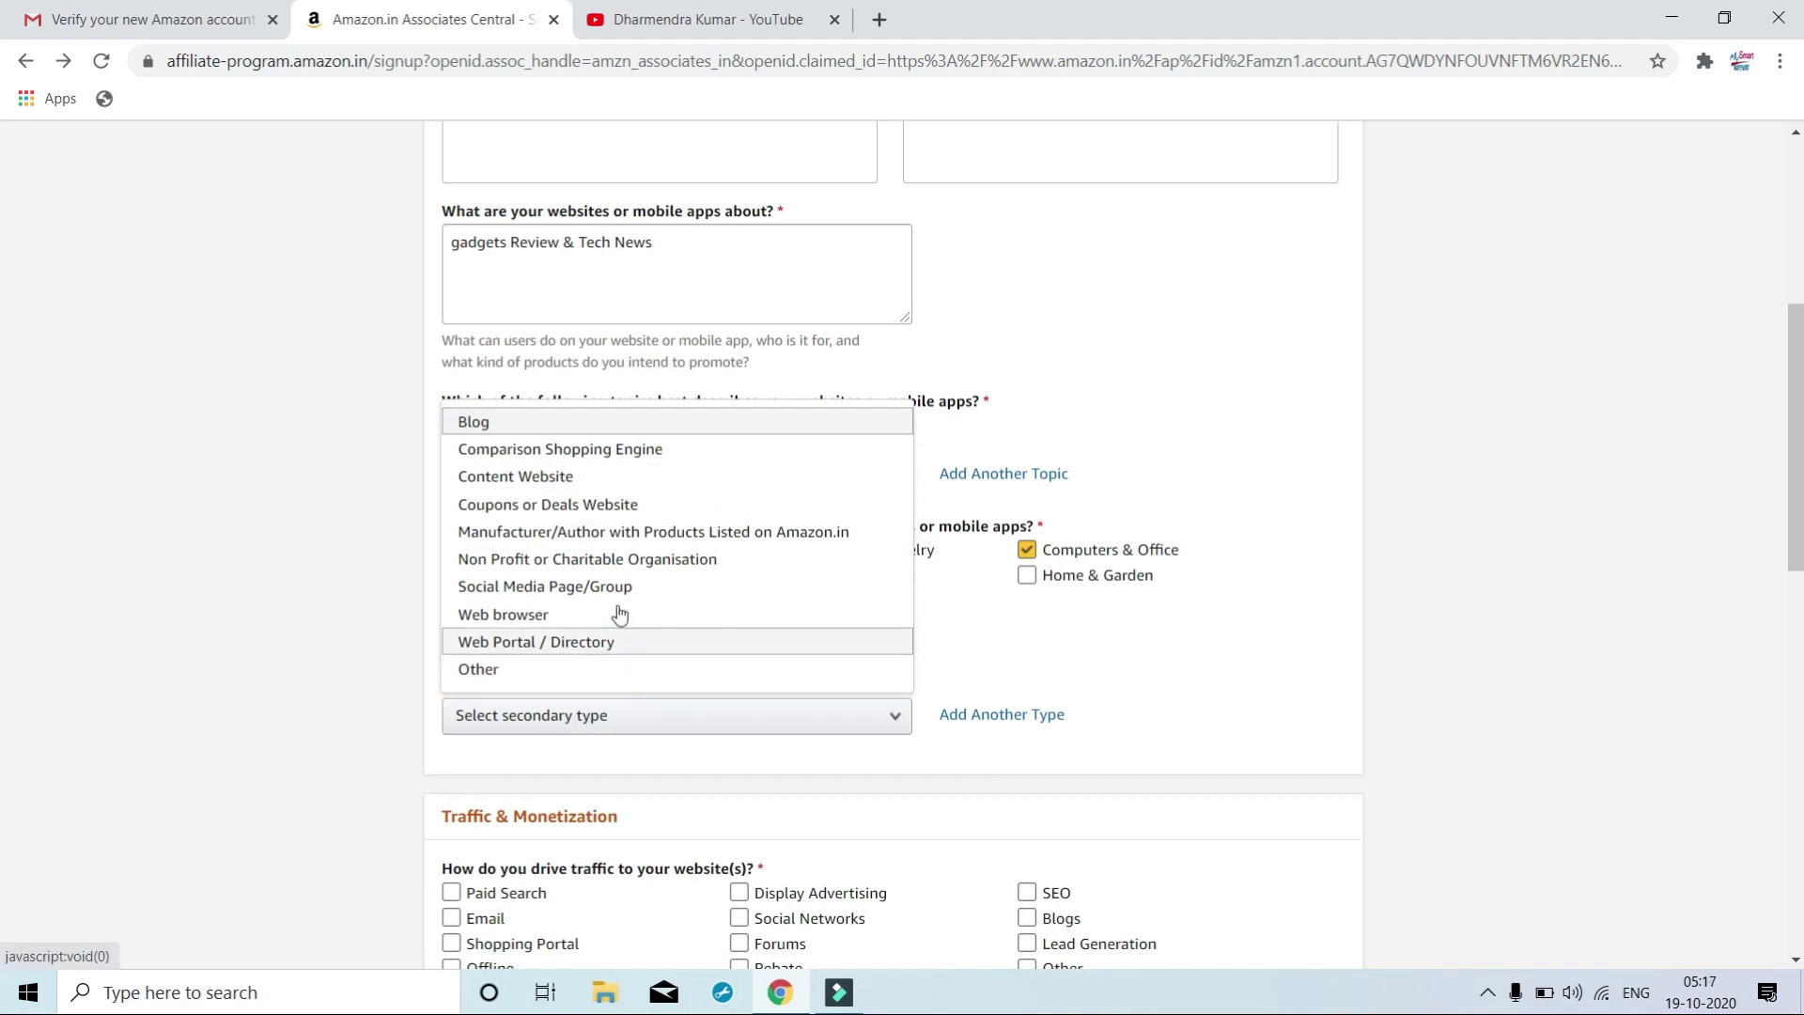
click(174, 732)
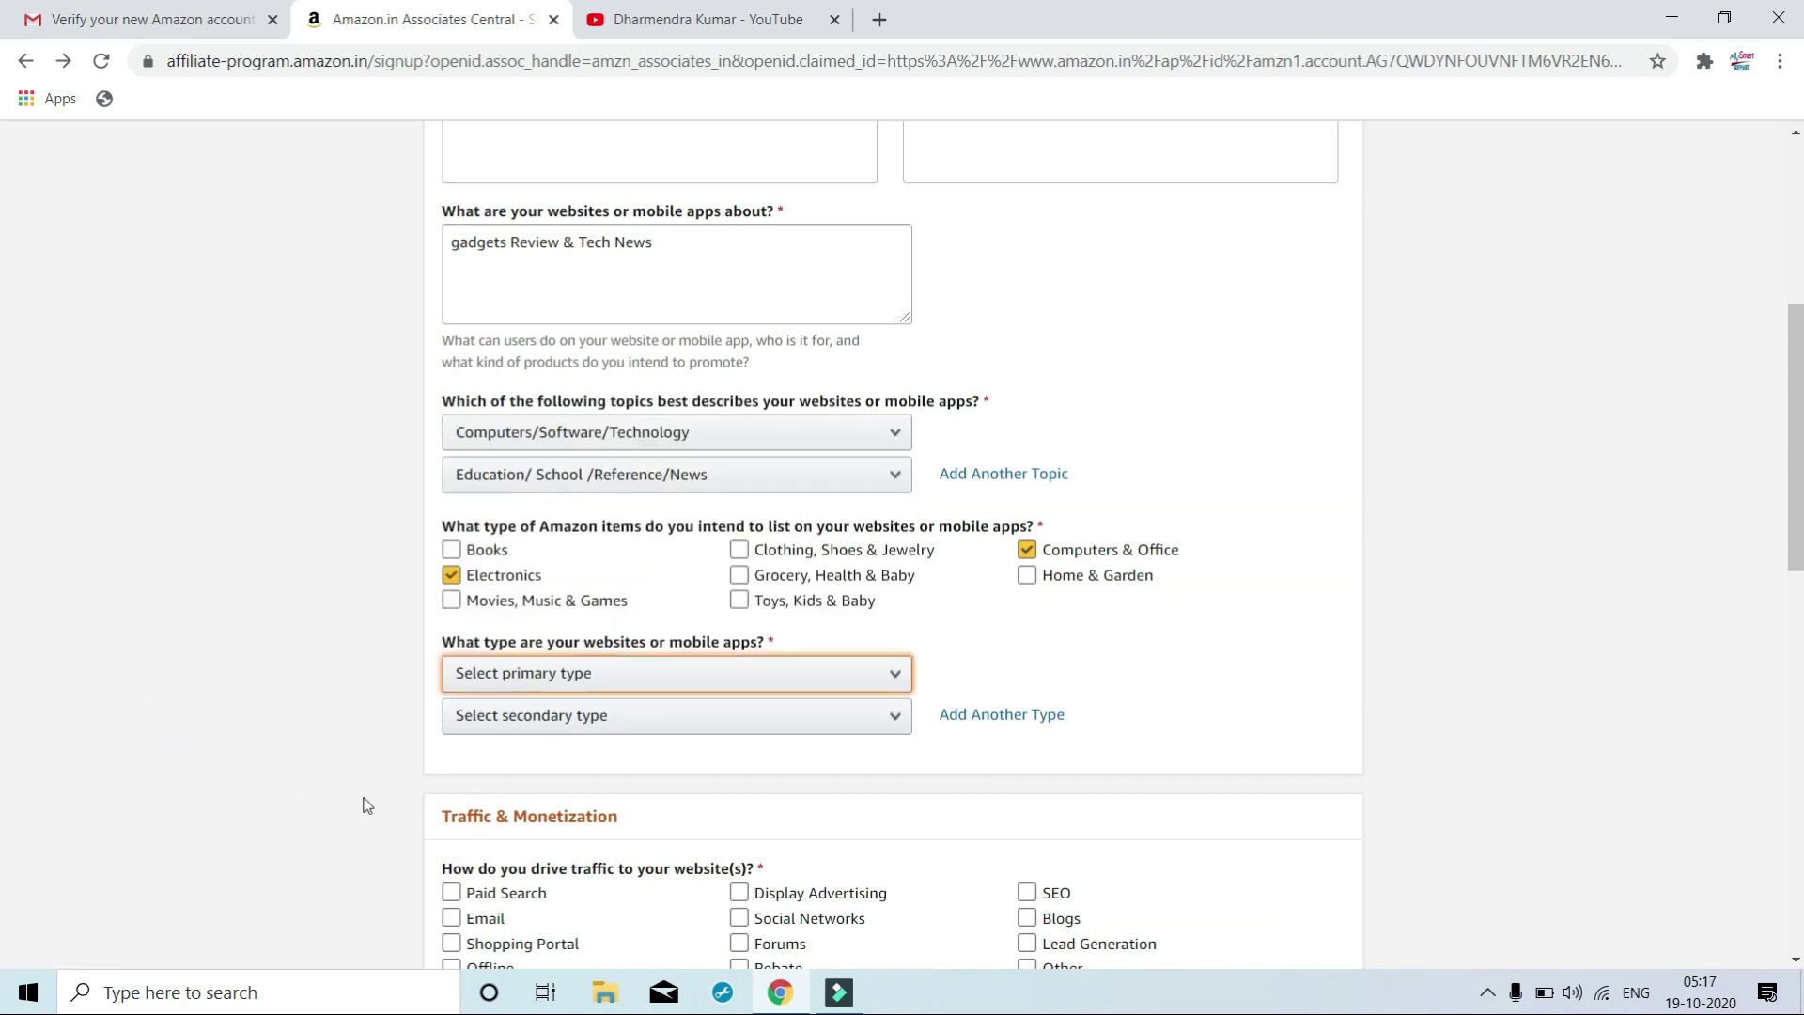
click(691, 674)
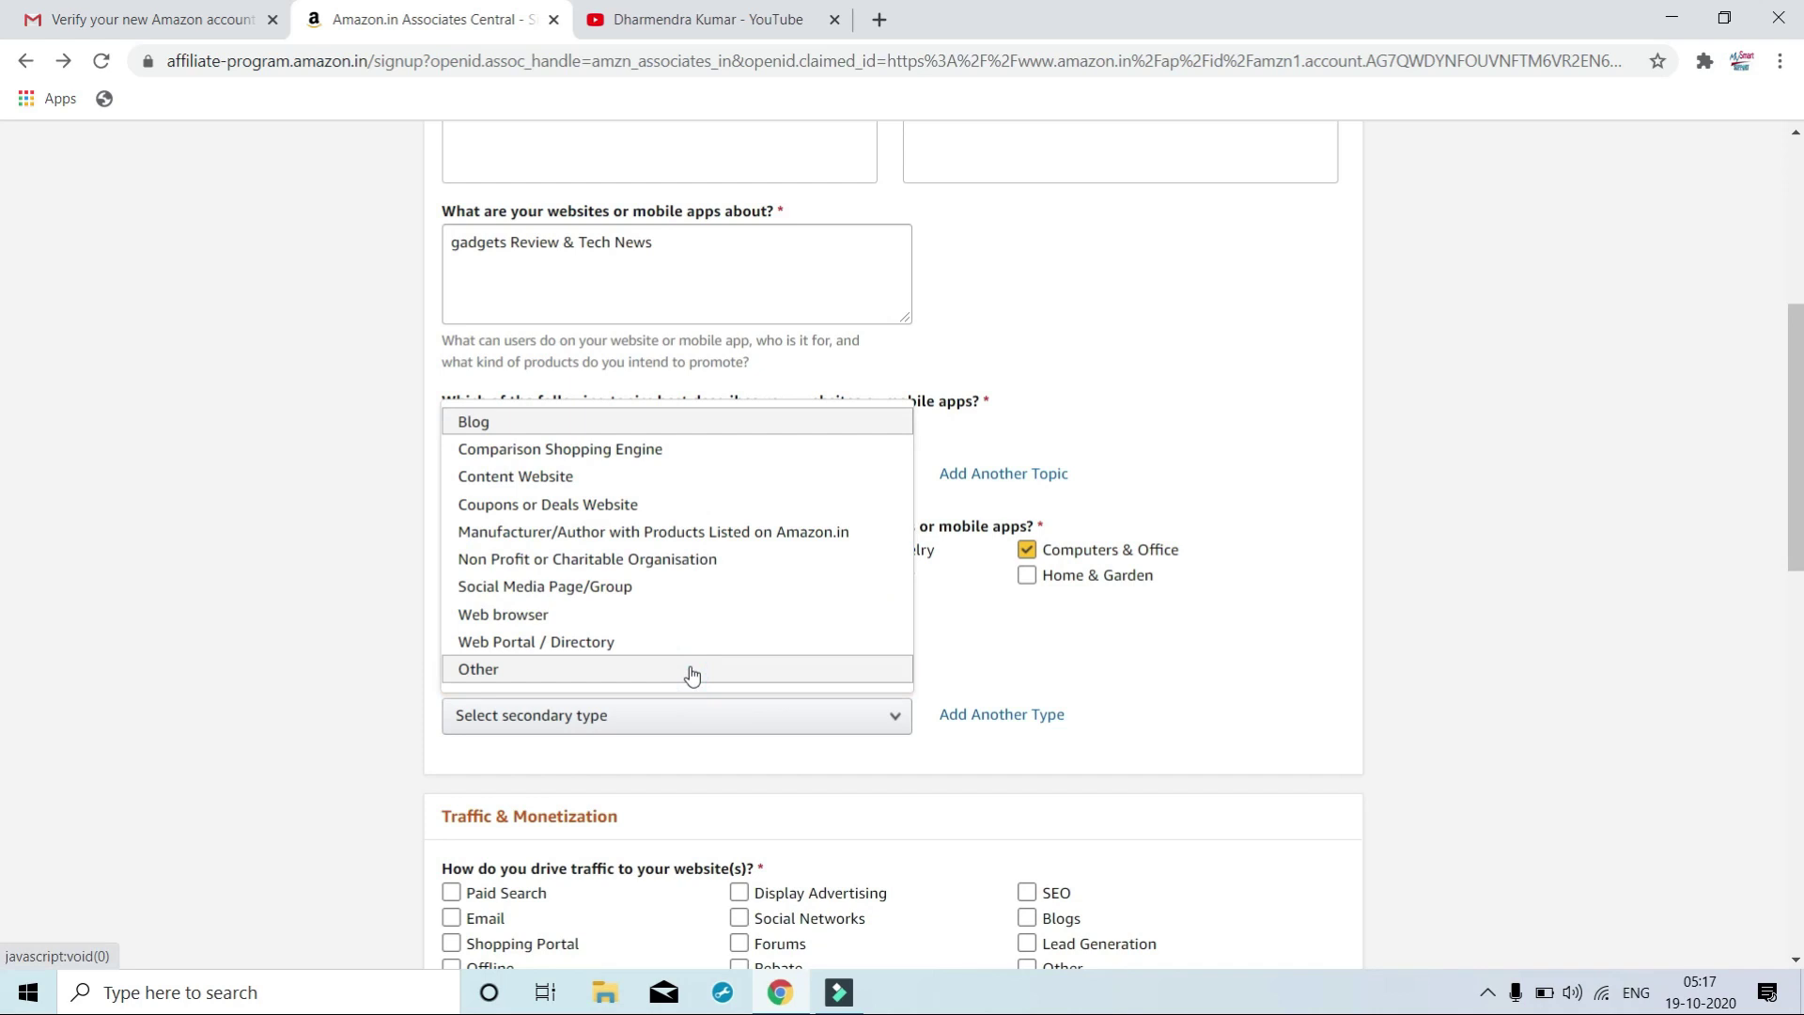
click(615, 594)
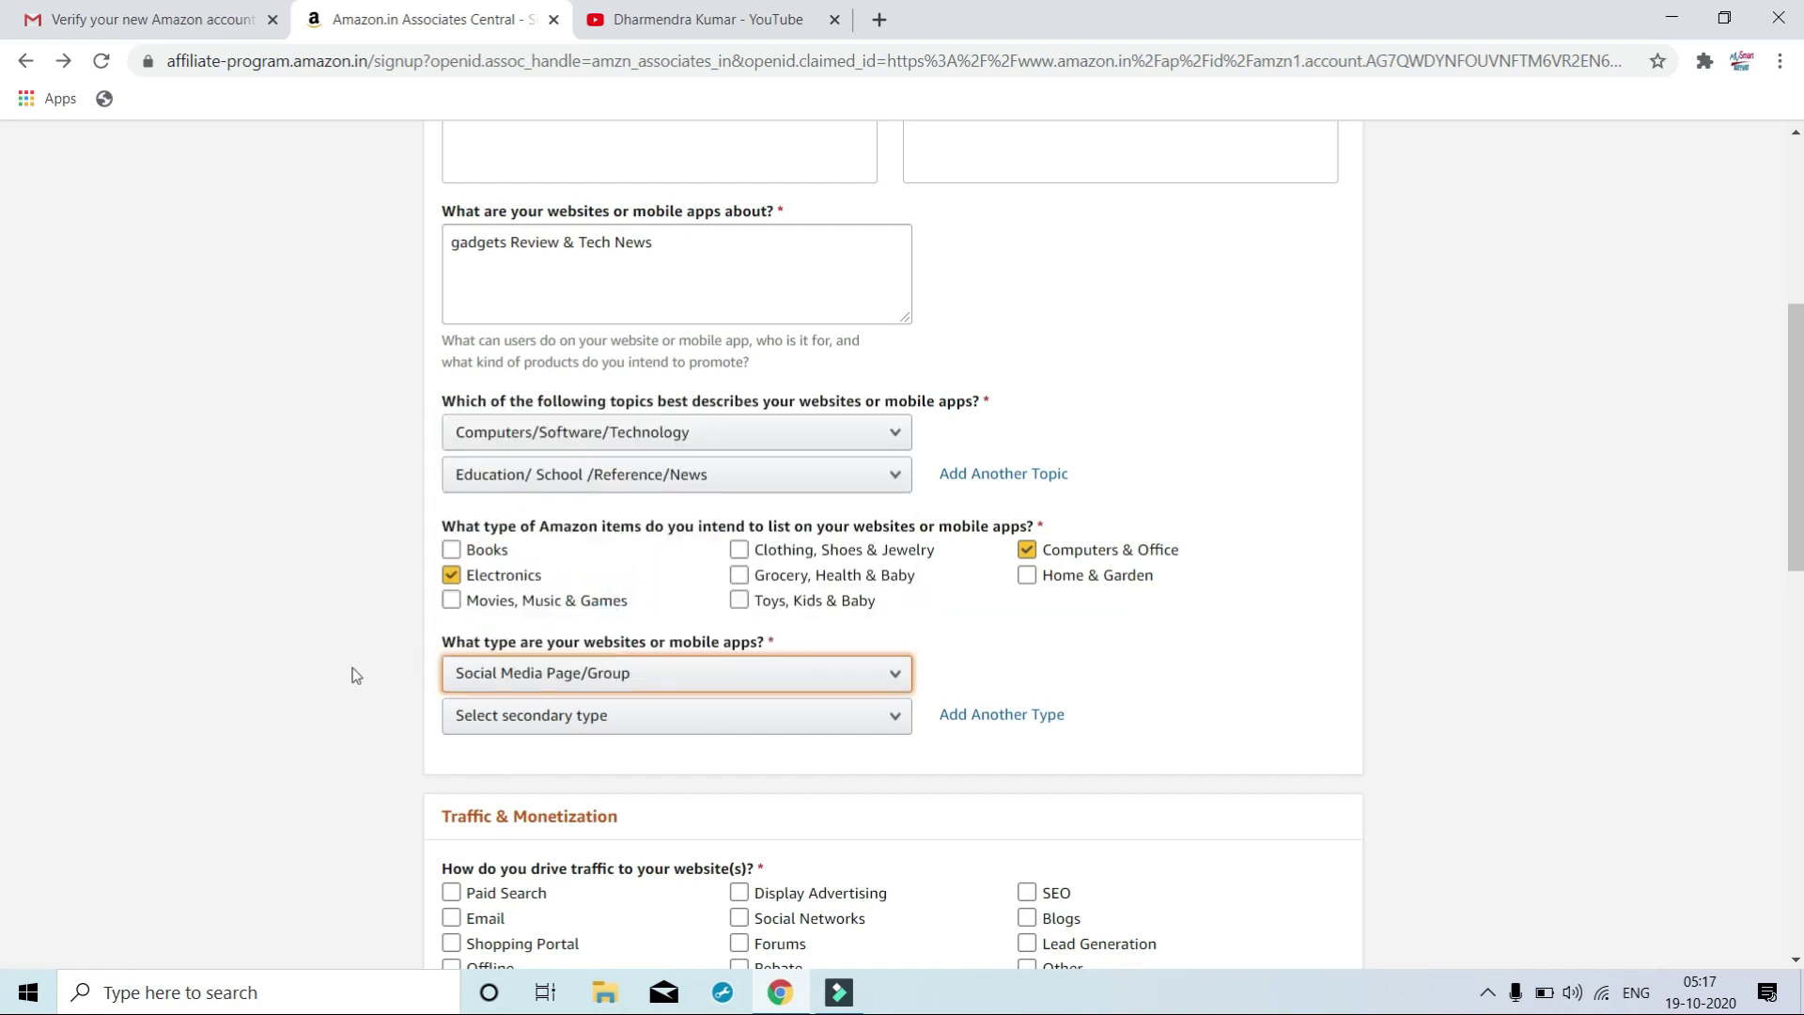
click(483, 728)
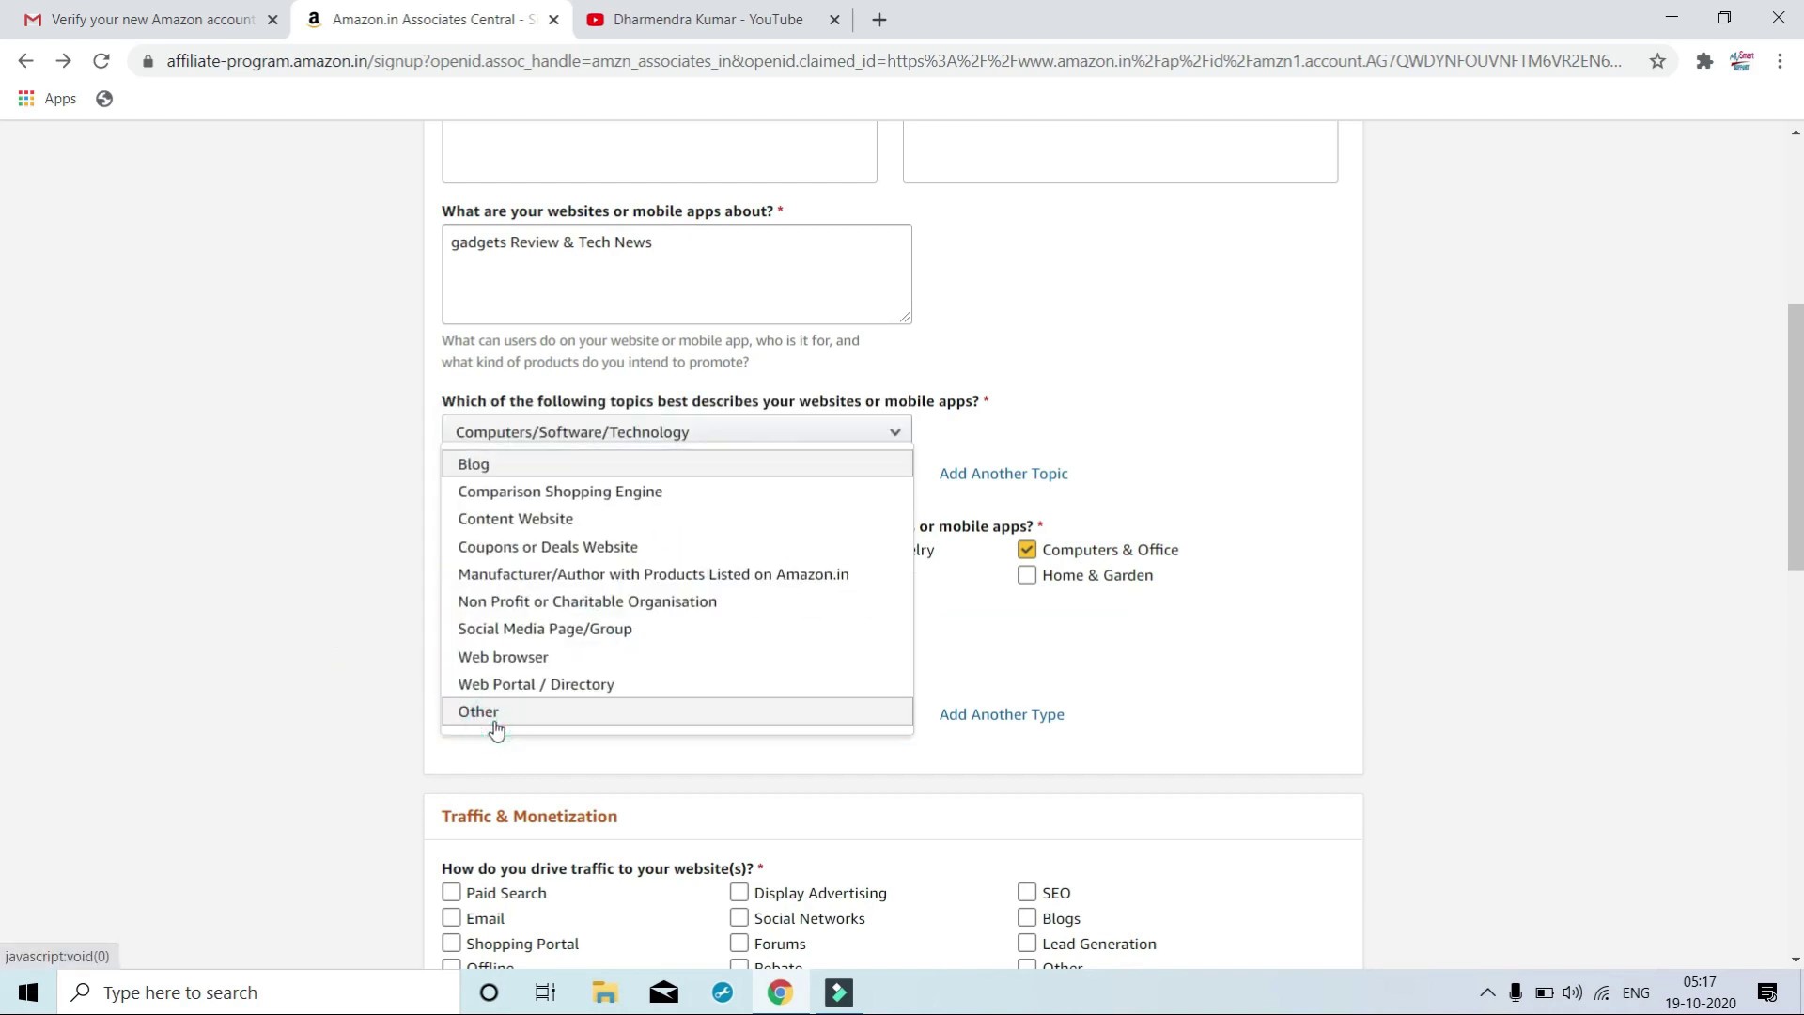
click(215, 670)
click(343, 853)
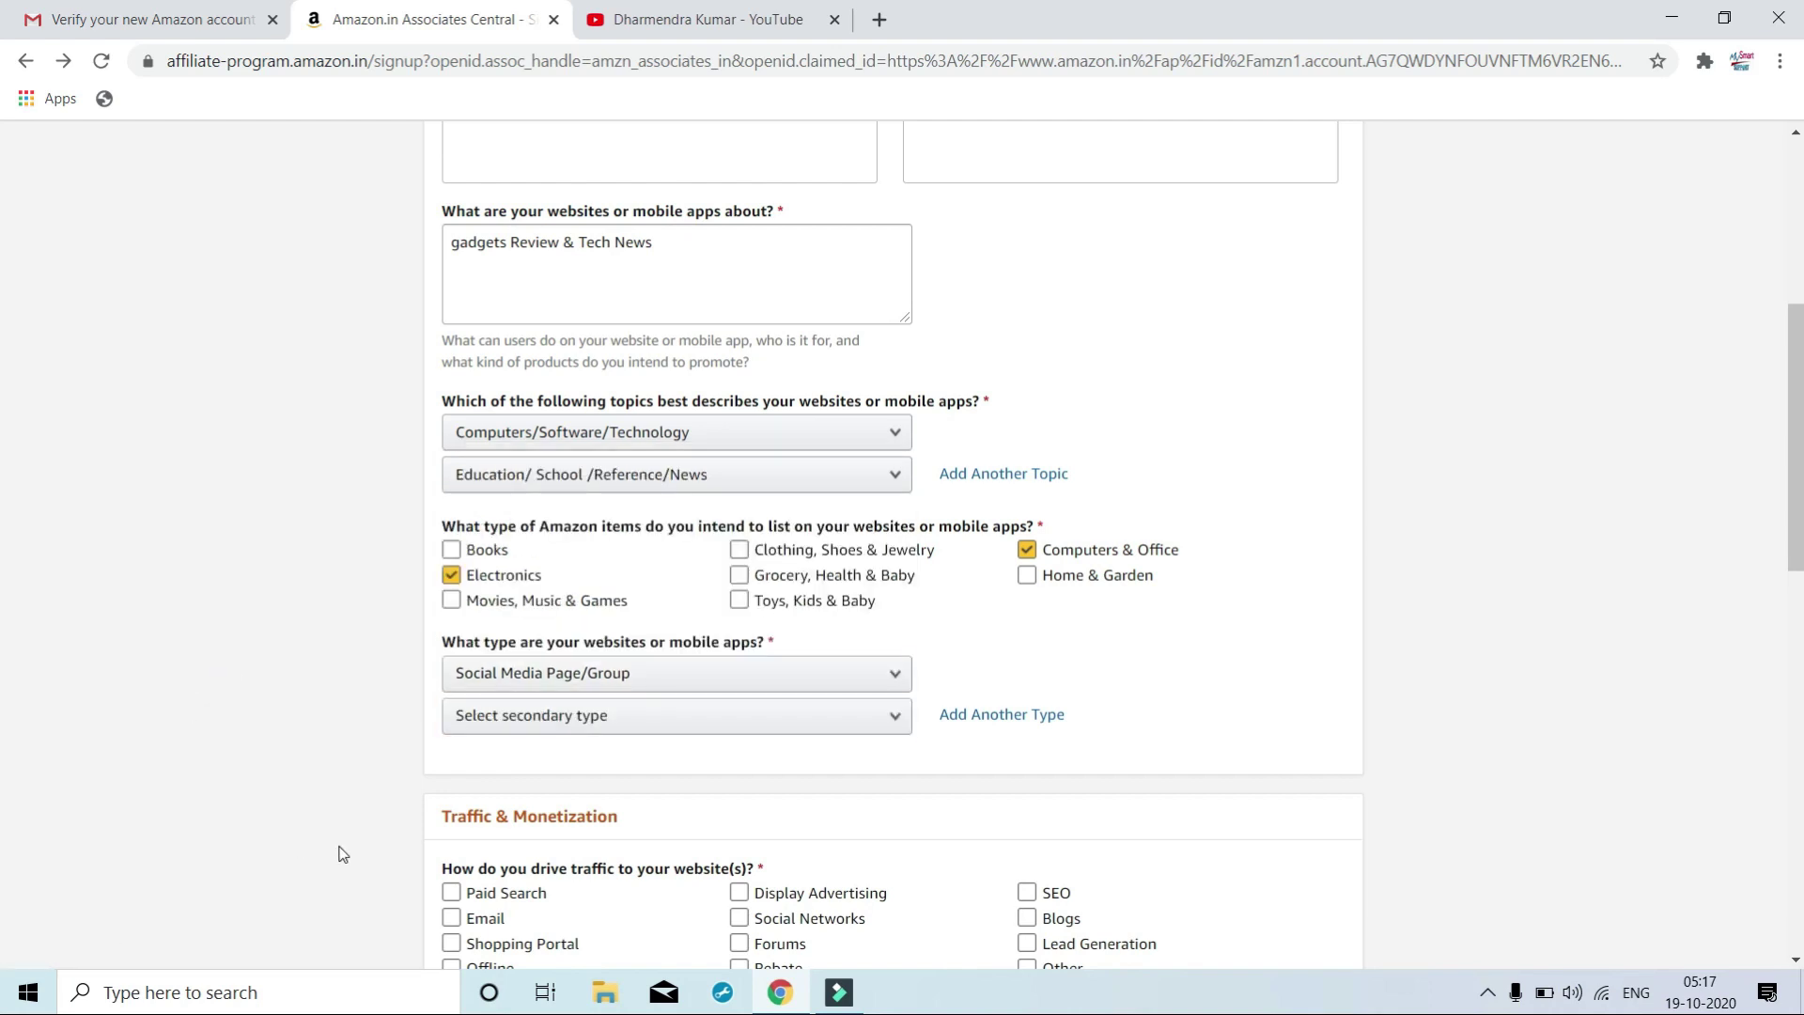
Select only Display Advertising as the way traffic is driven to the website.
scroll(343, 853, down, 4)
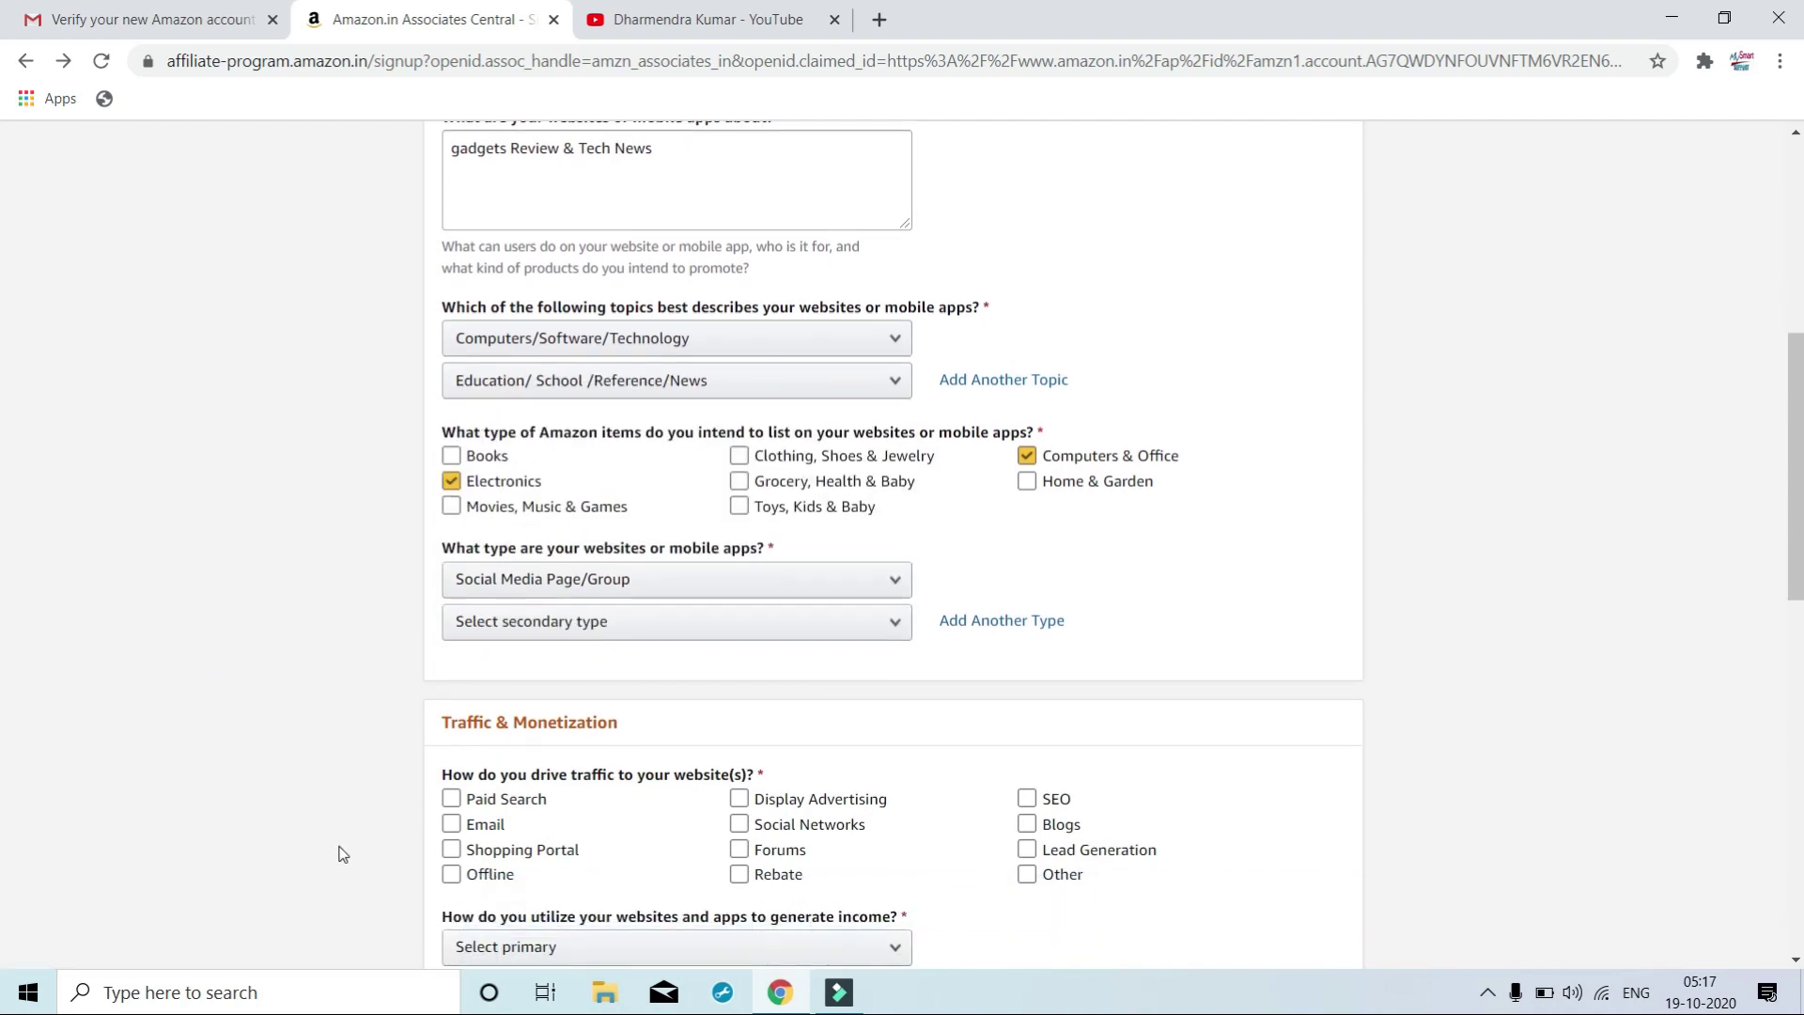
click(452, 469)
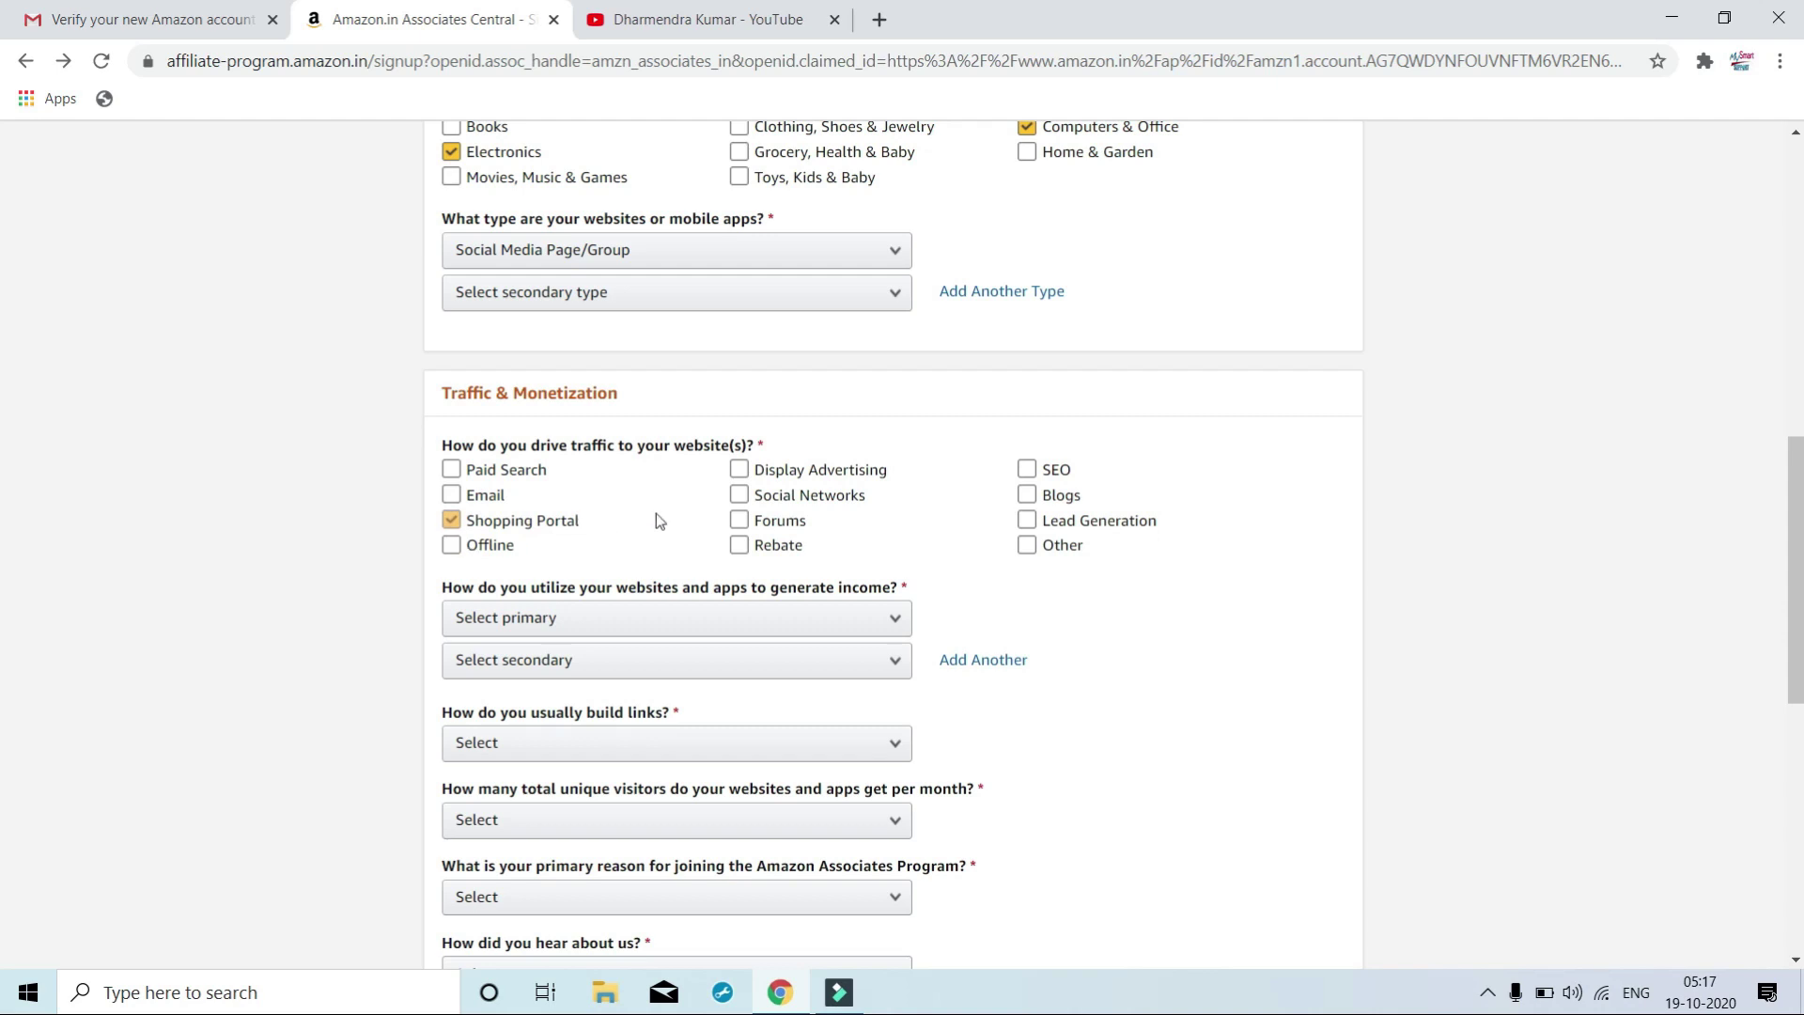
click(753, 469)
Set the primary income method to Display Advertising and the secondary one to Other Affiliate Programs.
scroll(296, 676, down, 1)
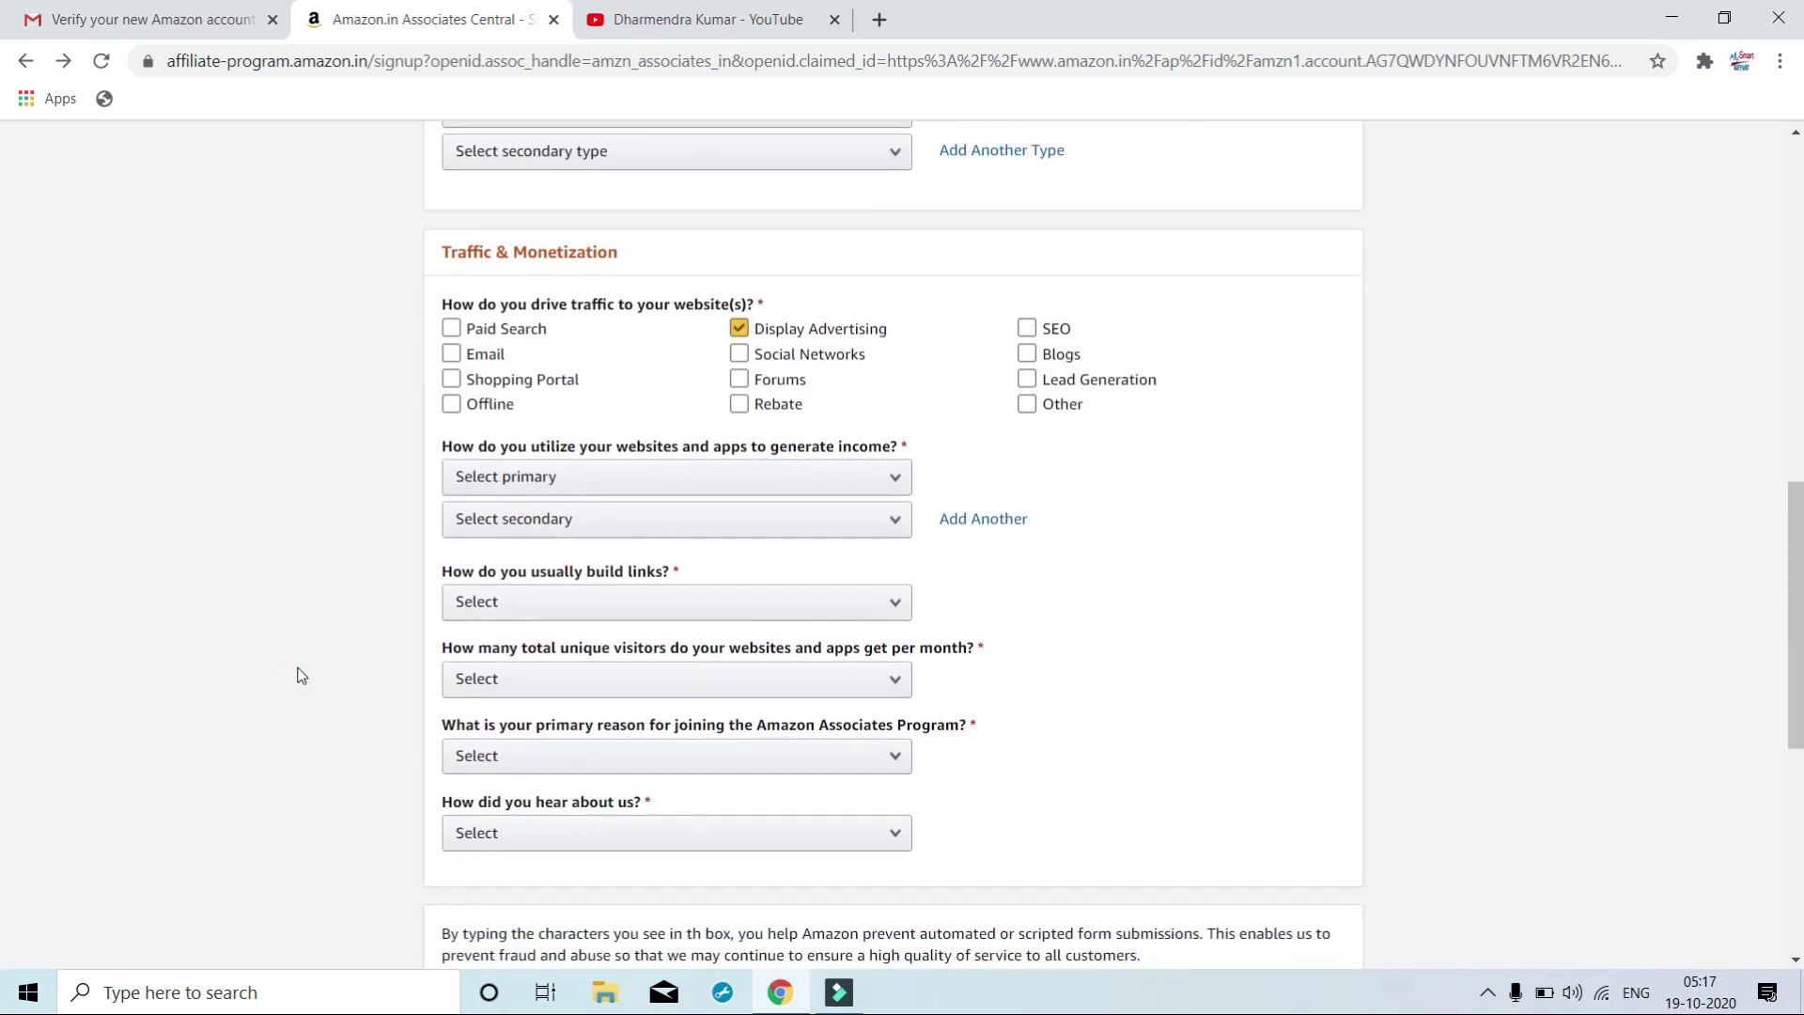
click(767, 479)
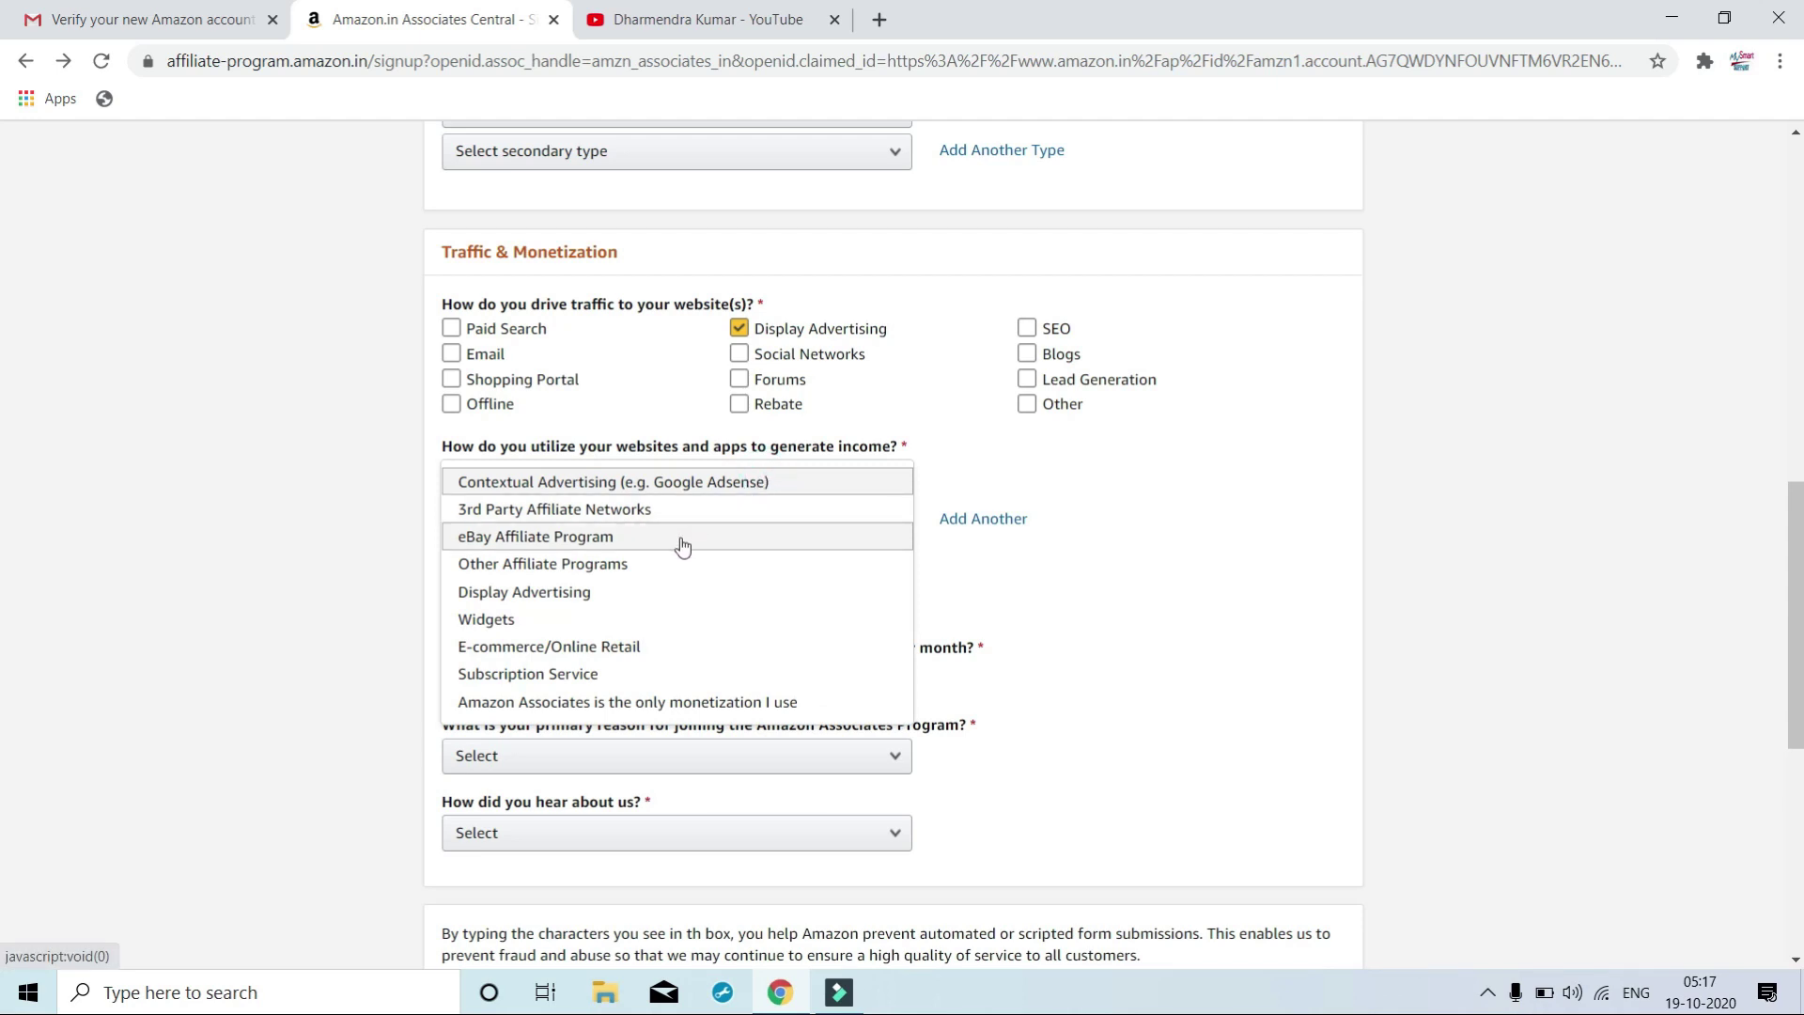
click(658, 591)
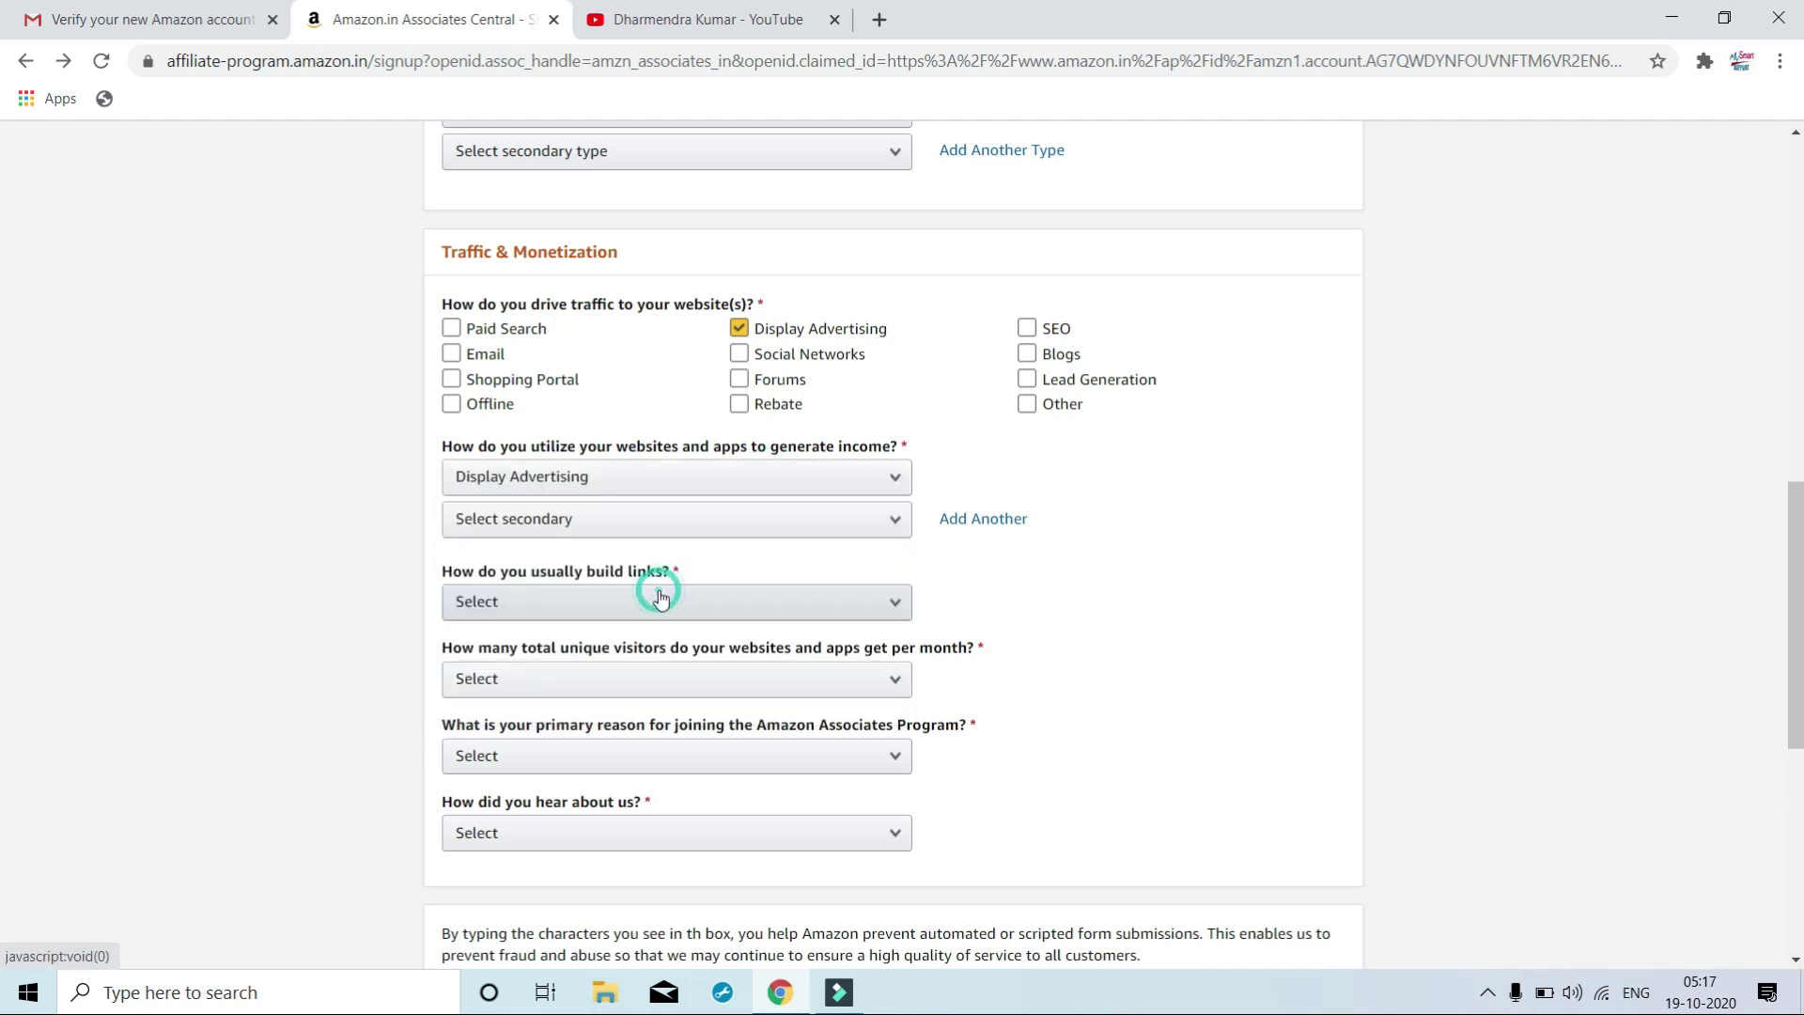
click(626, 526)
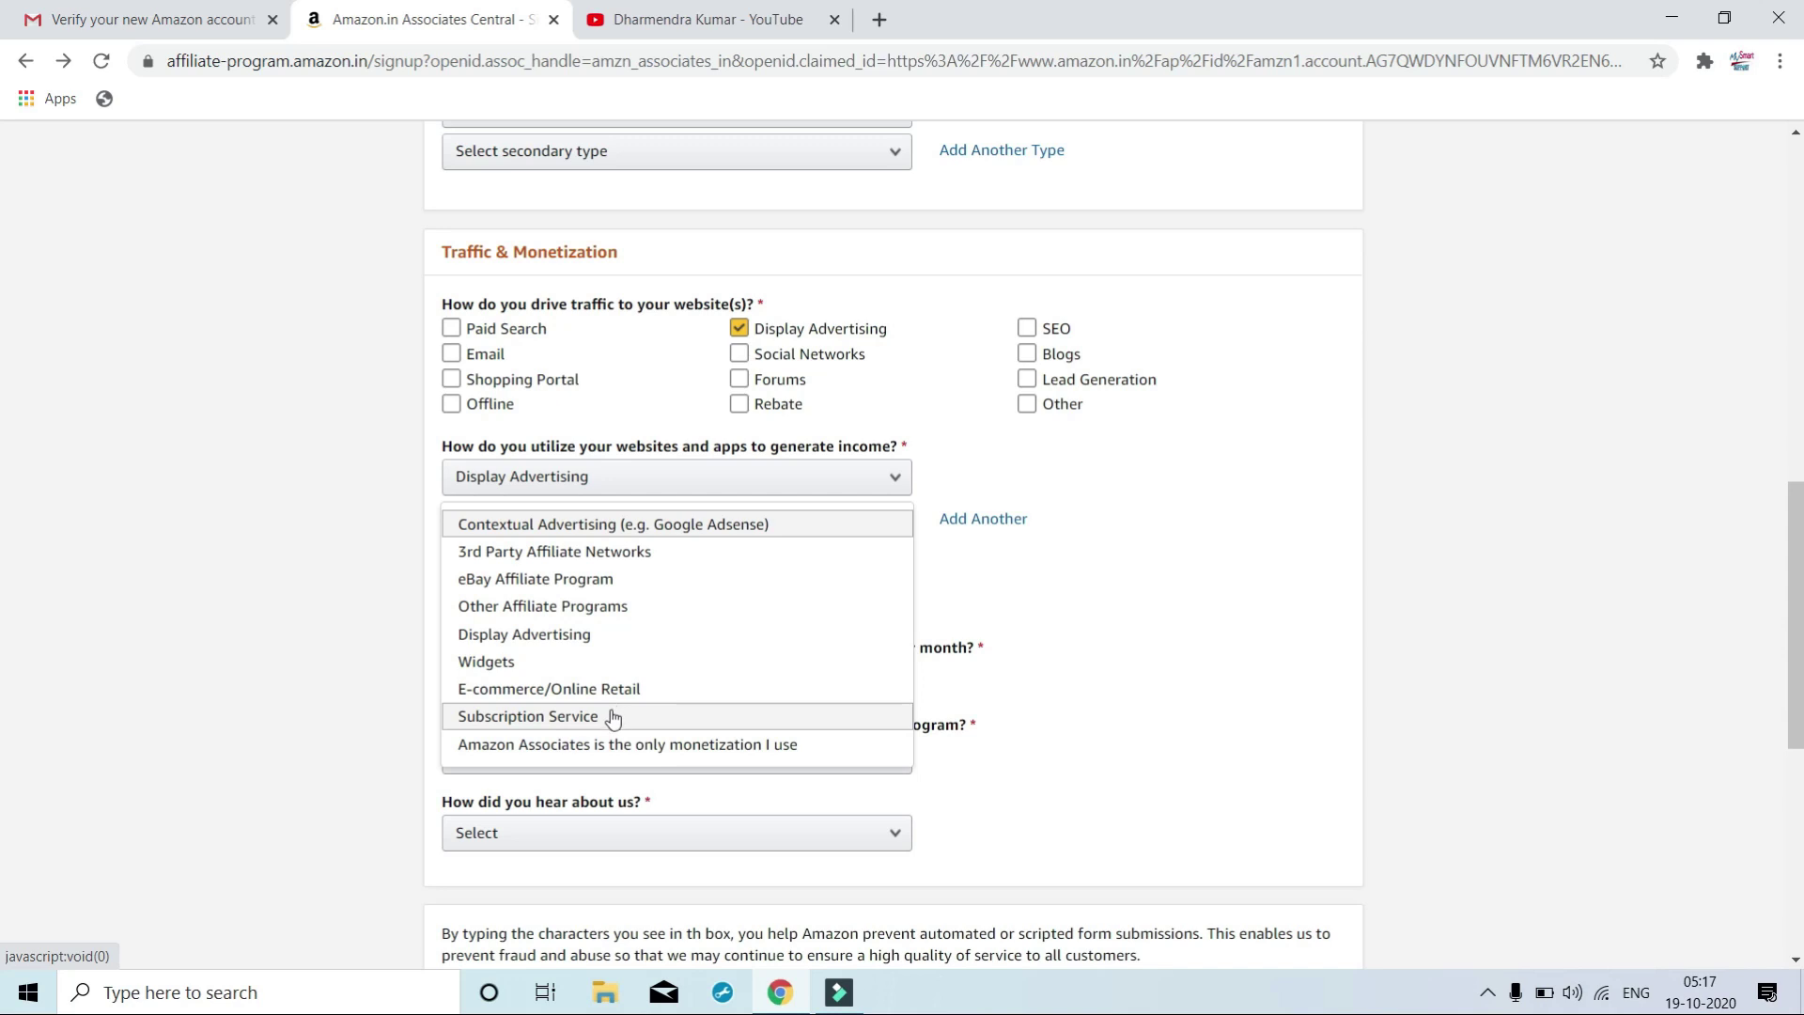
click(651, 609)
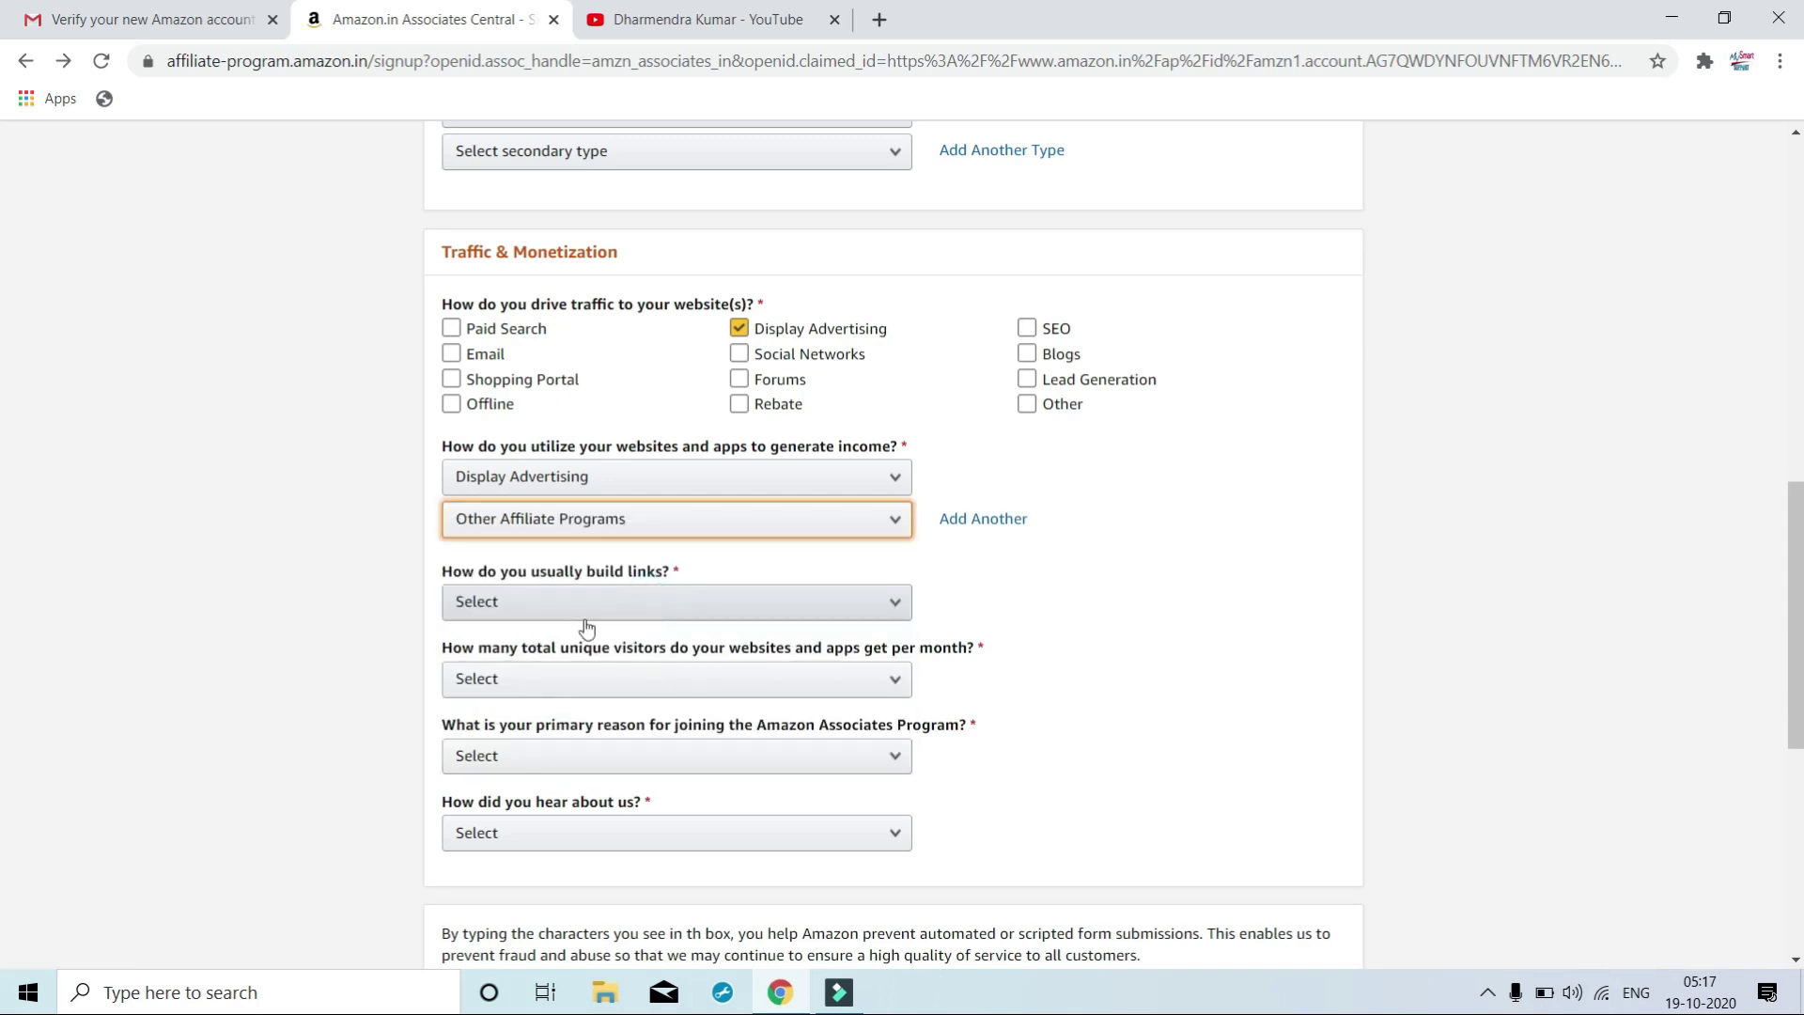
Complete the remaining traffic questions with Less than 500 monthly visitors, To monetize my site as joining reason, and Online Search as referral source.
click(549, 687)
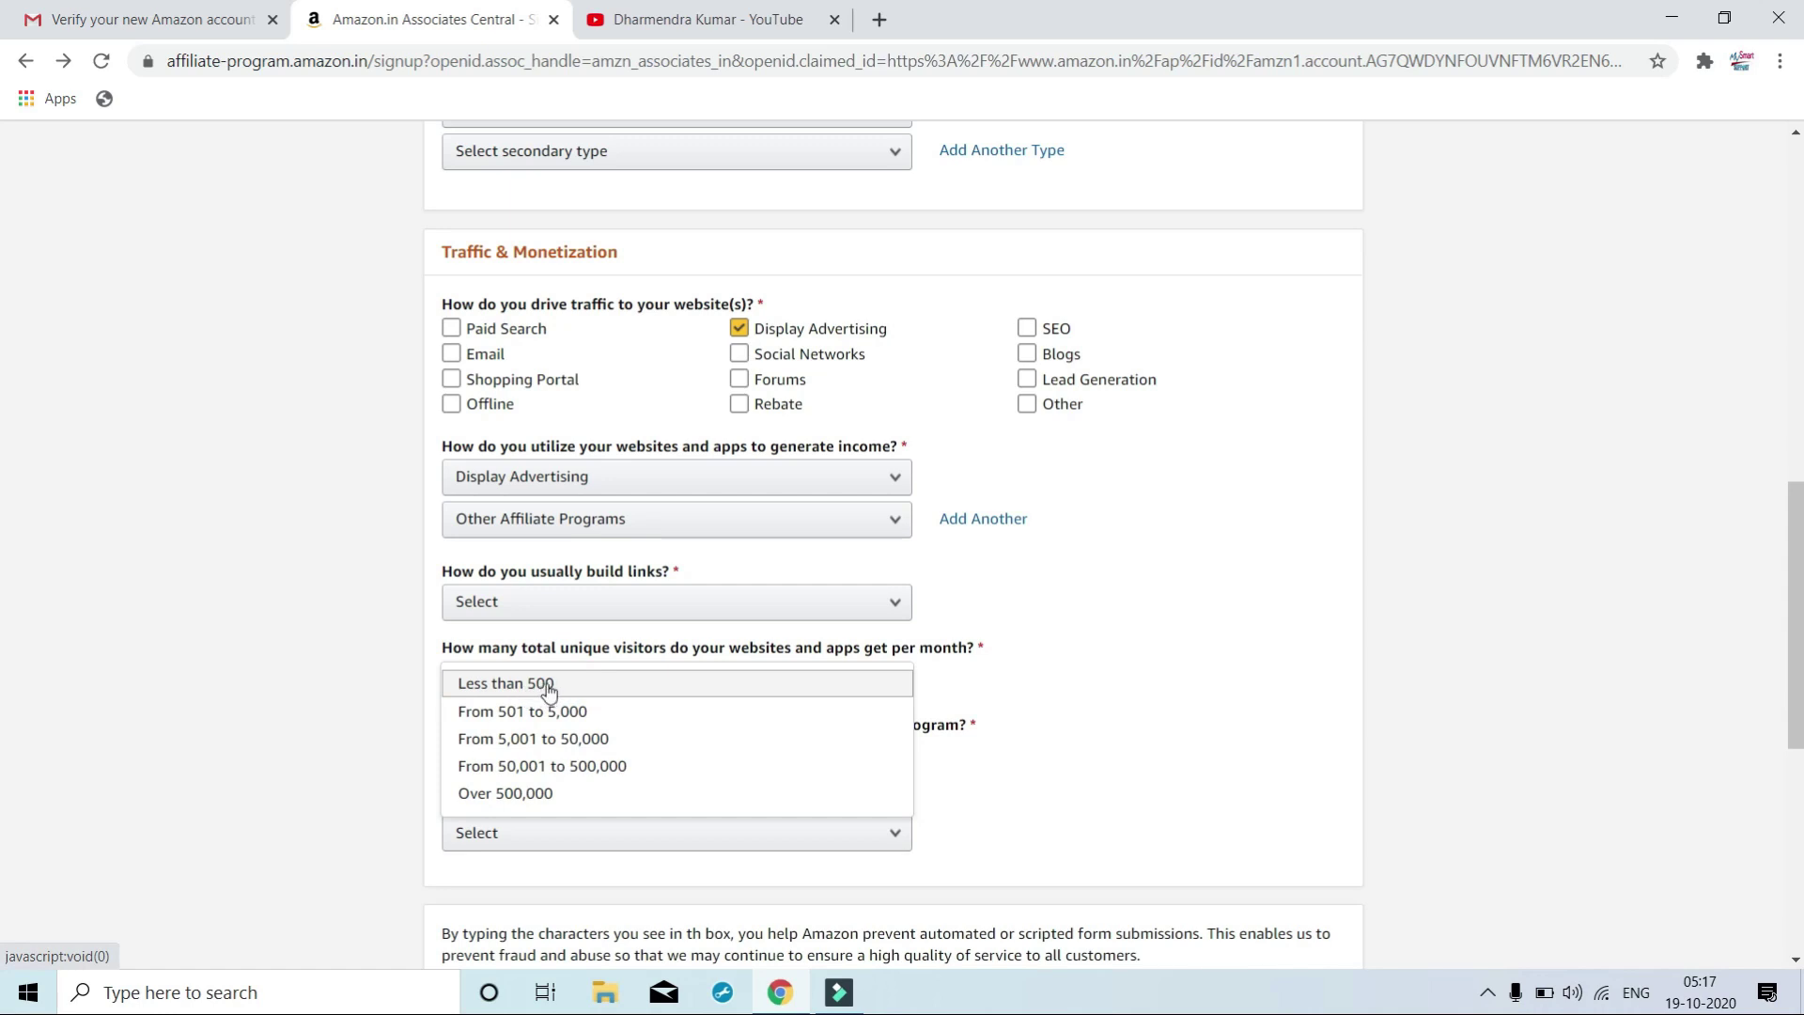
click(543, 686)
click(337, 732)
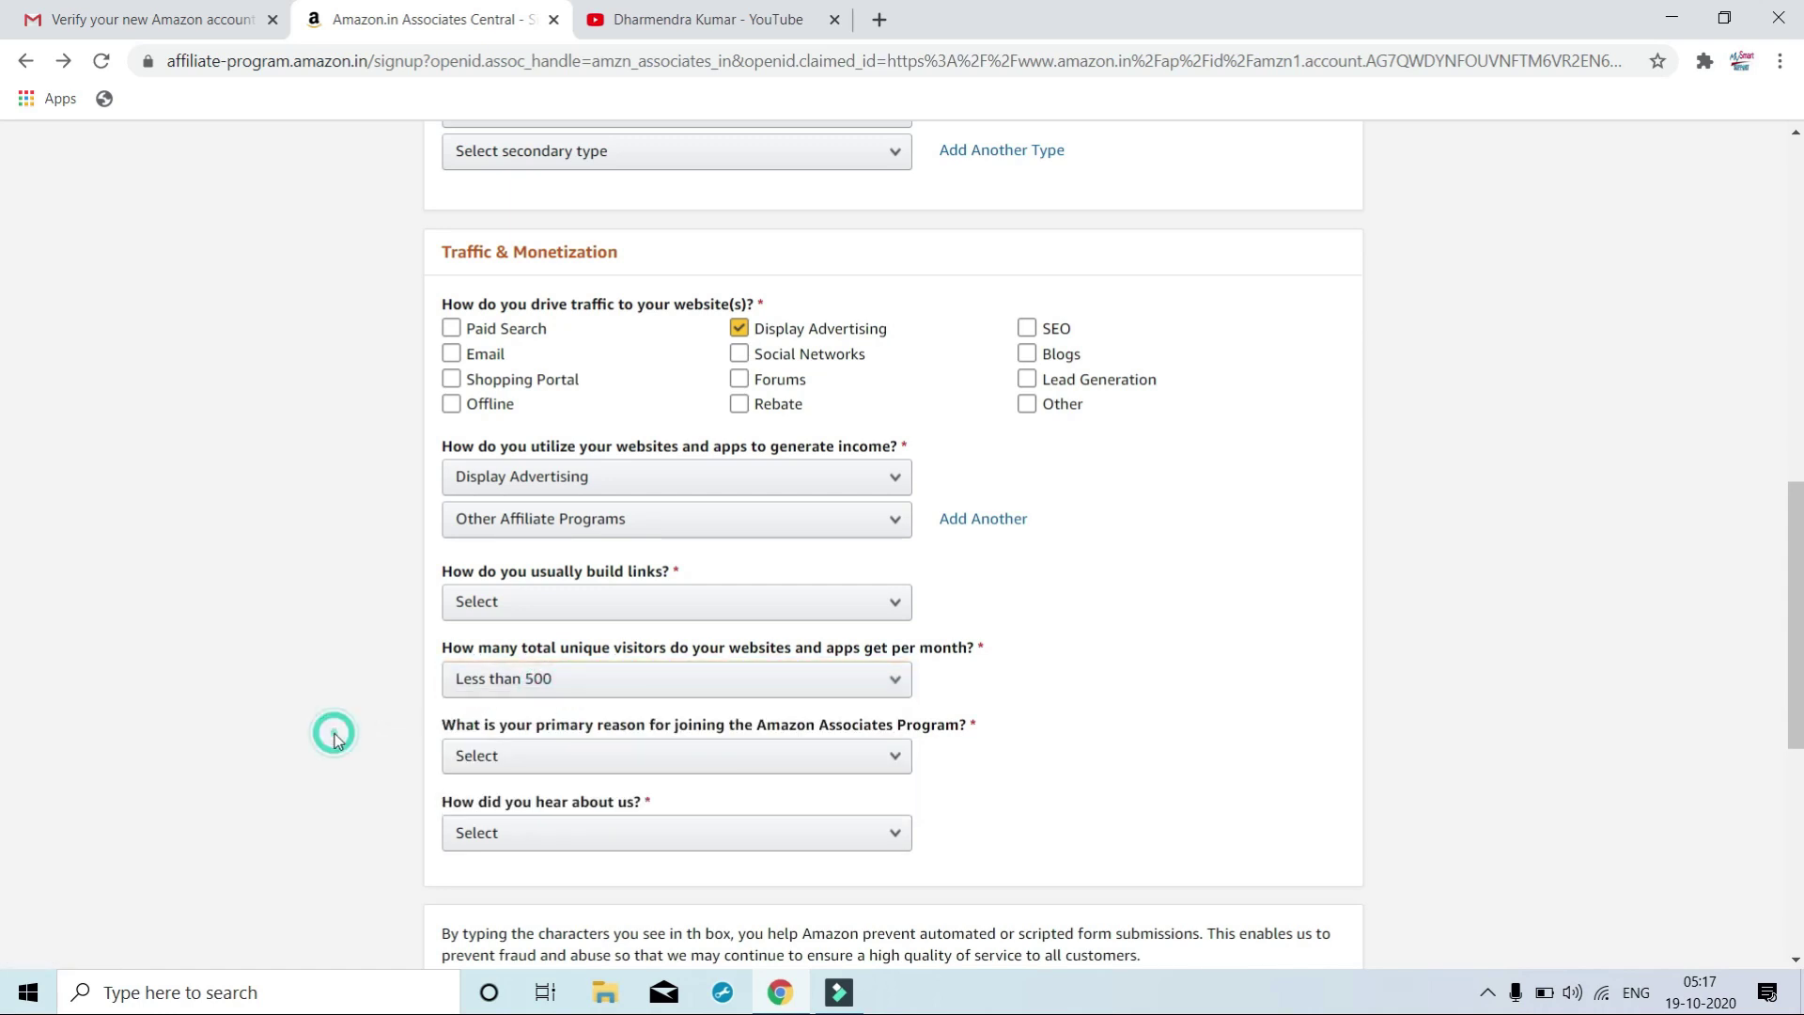
click(483, 764)
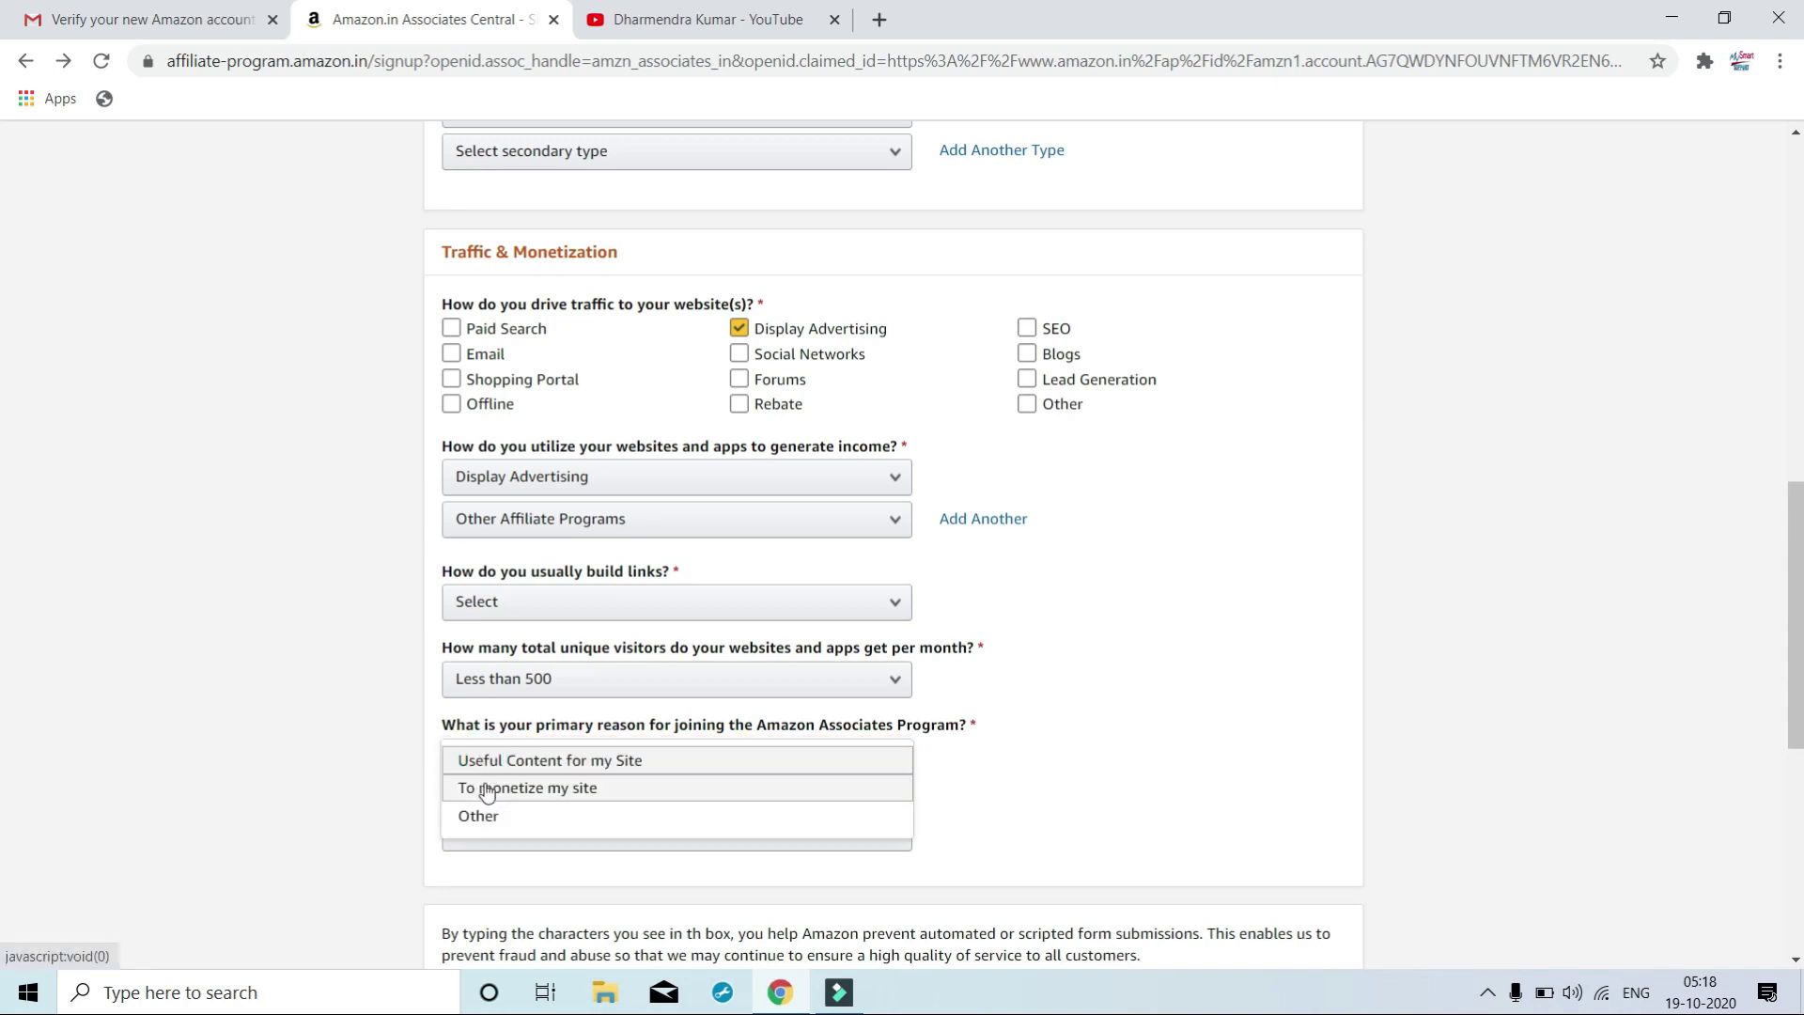
click(484, 789)
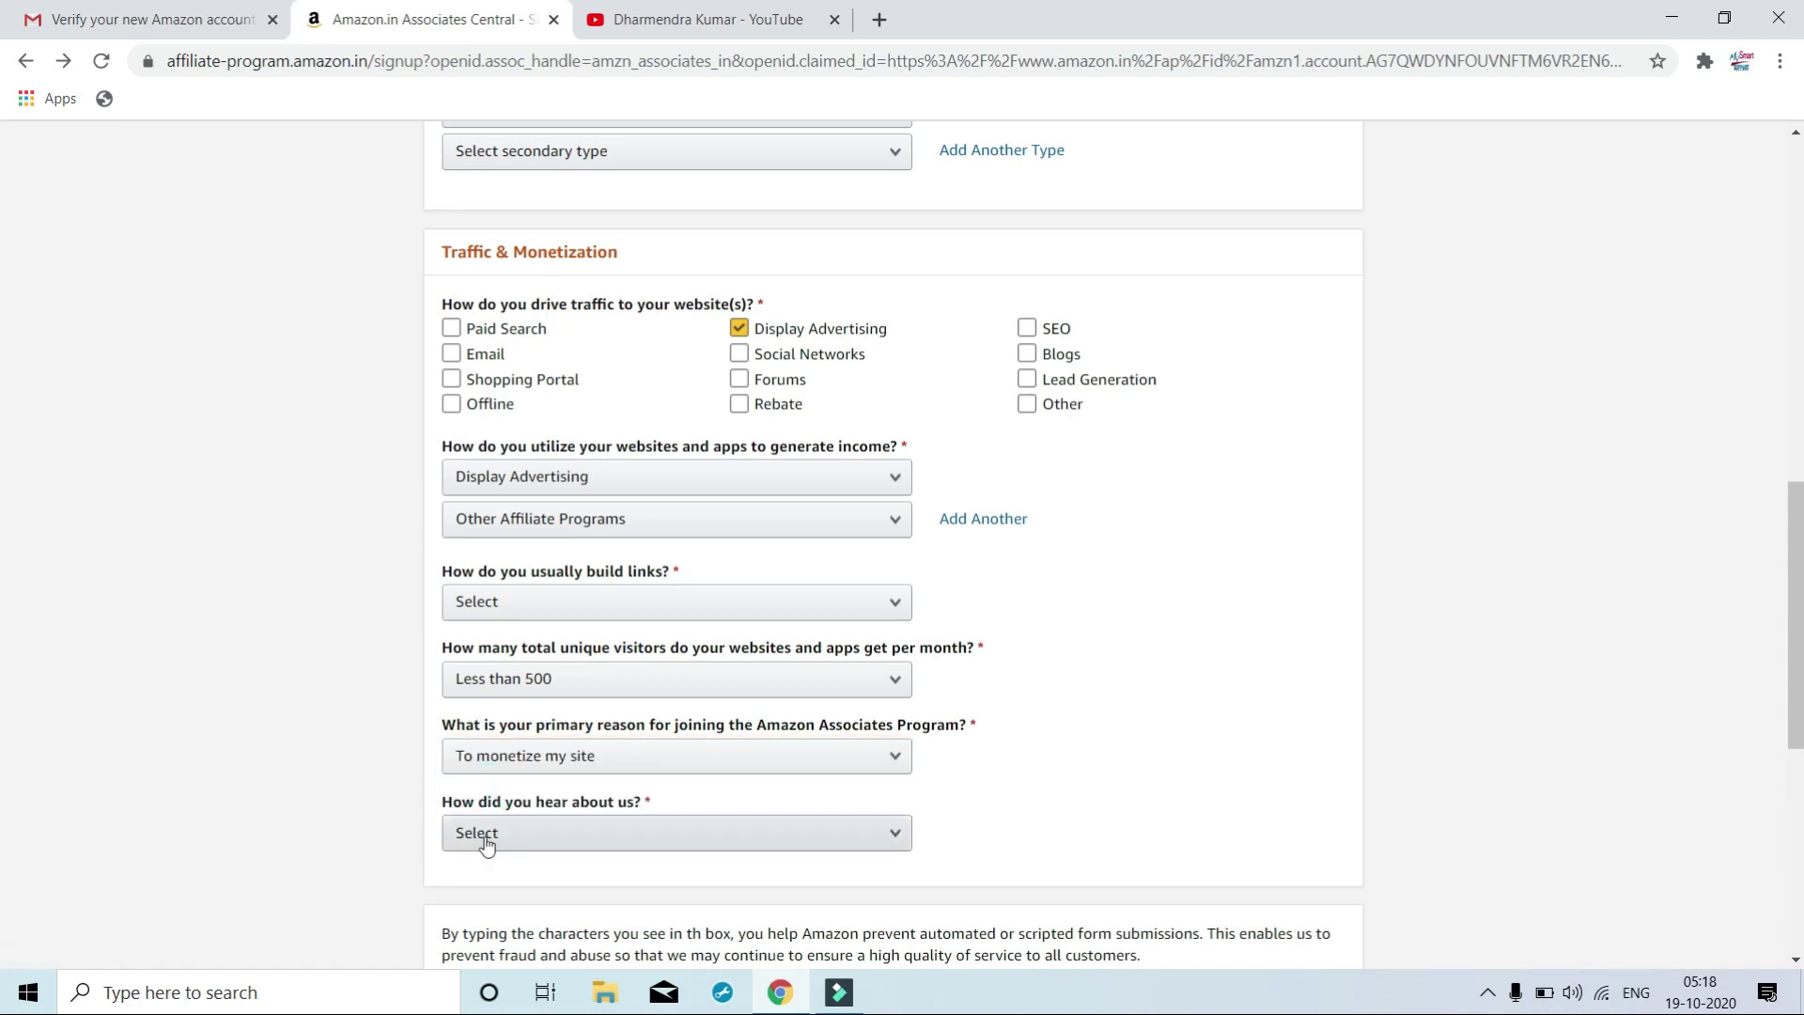
click(483, 836)
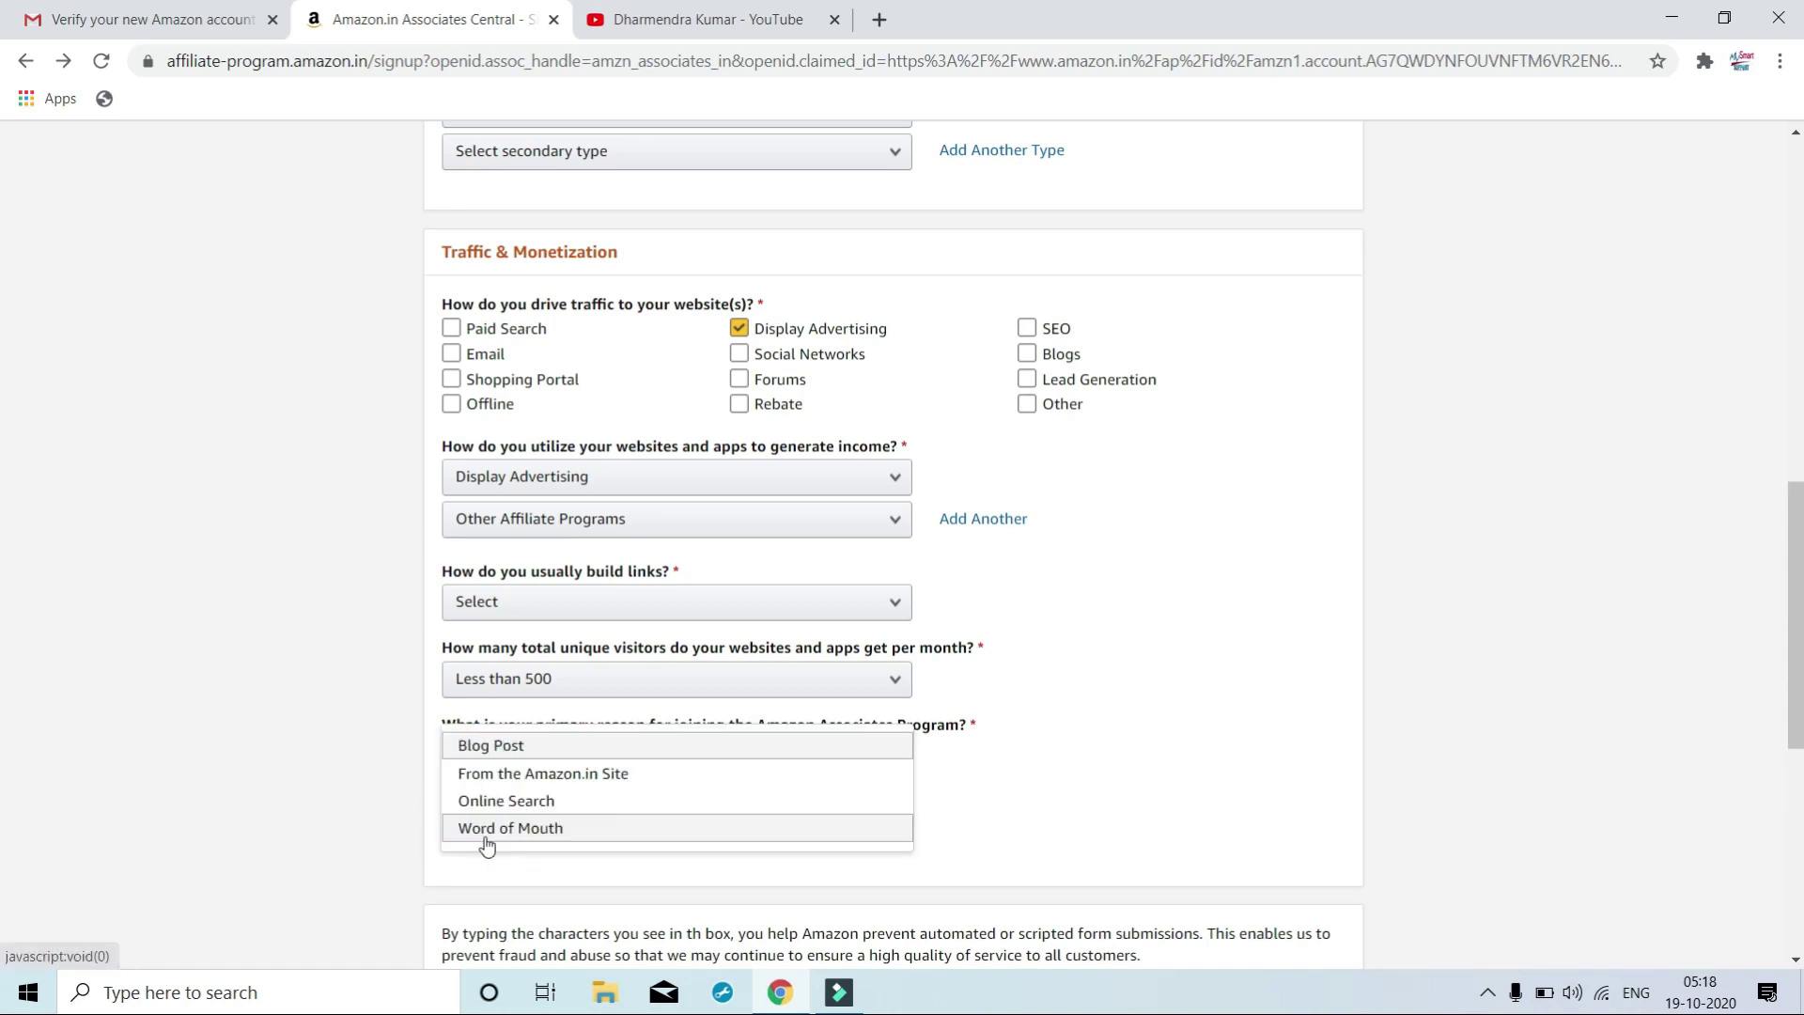
click(550, 802)
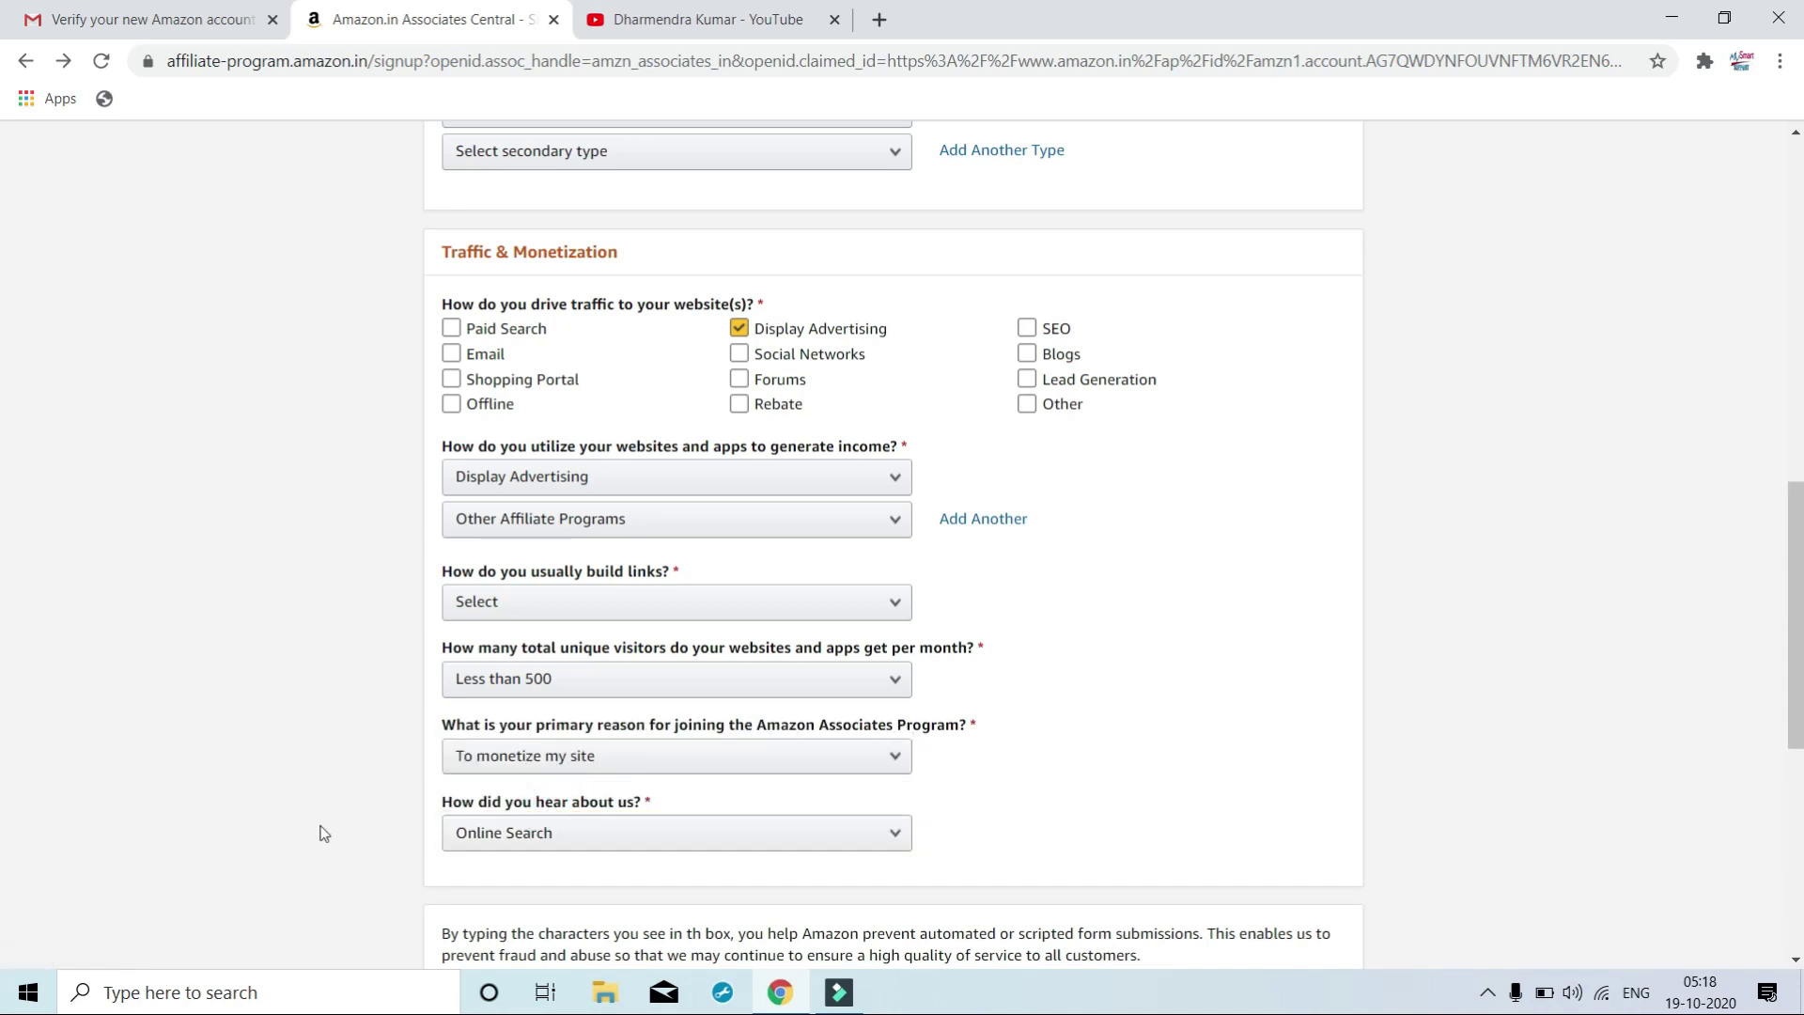
Enter the captcha characters shown in the image and agree to the Associates Program Operating Agreement.
scroll(322, 833, down, 3)
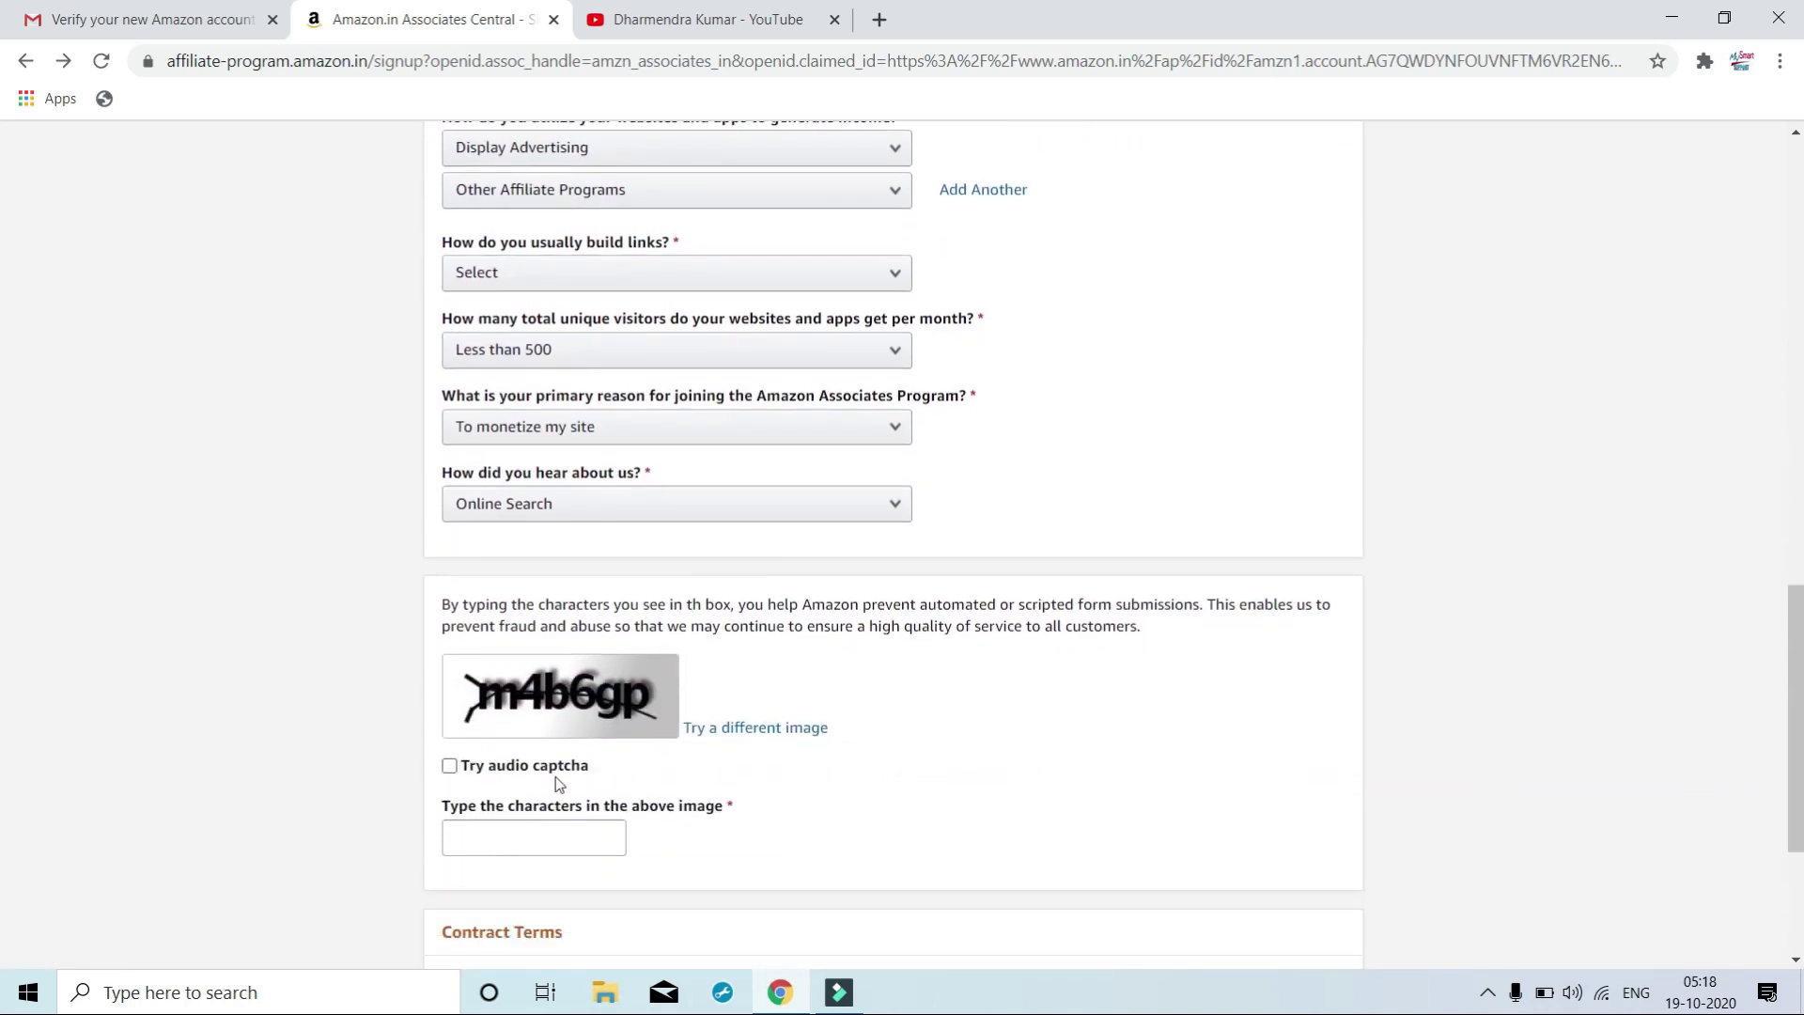
click(472, 836)
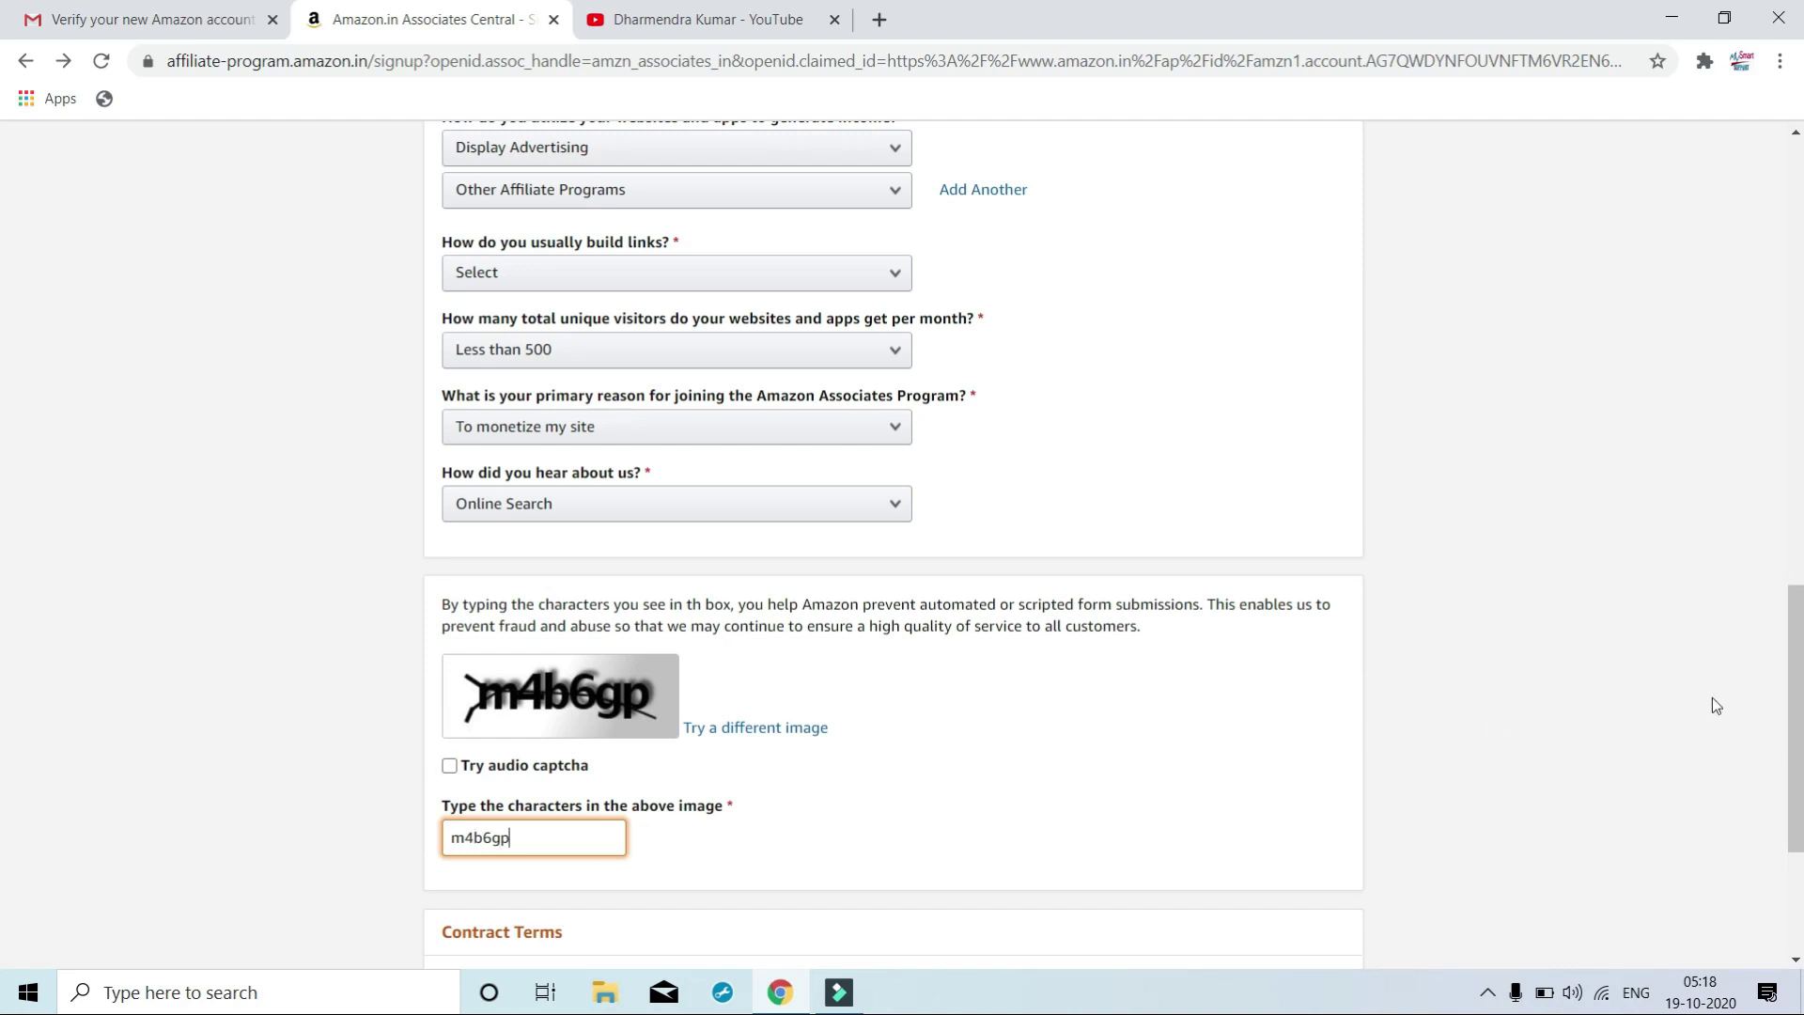
drag(1795, 716, 1799, 806)
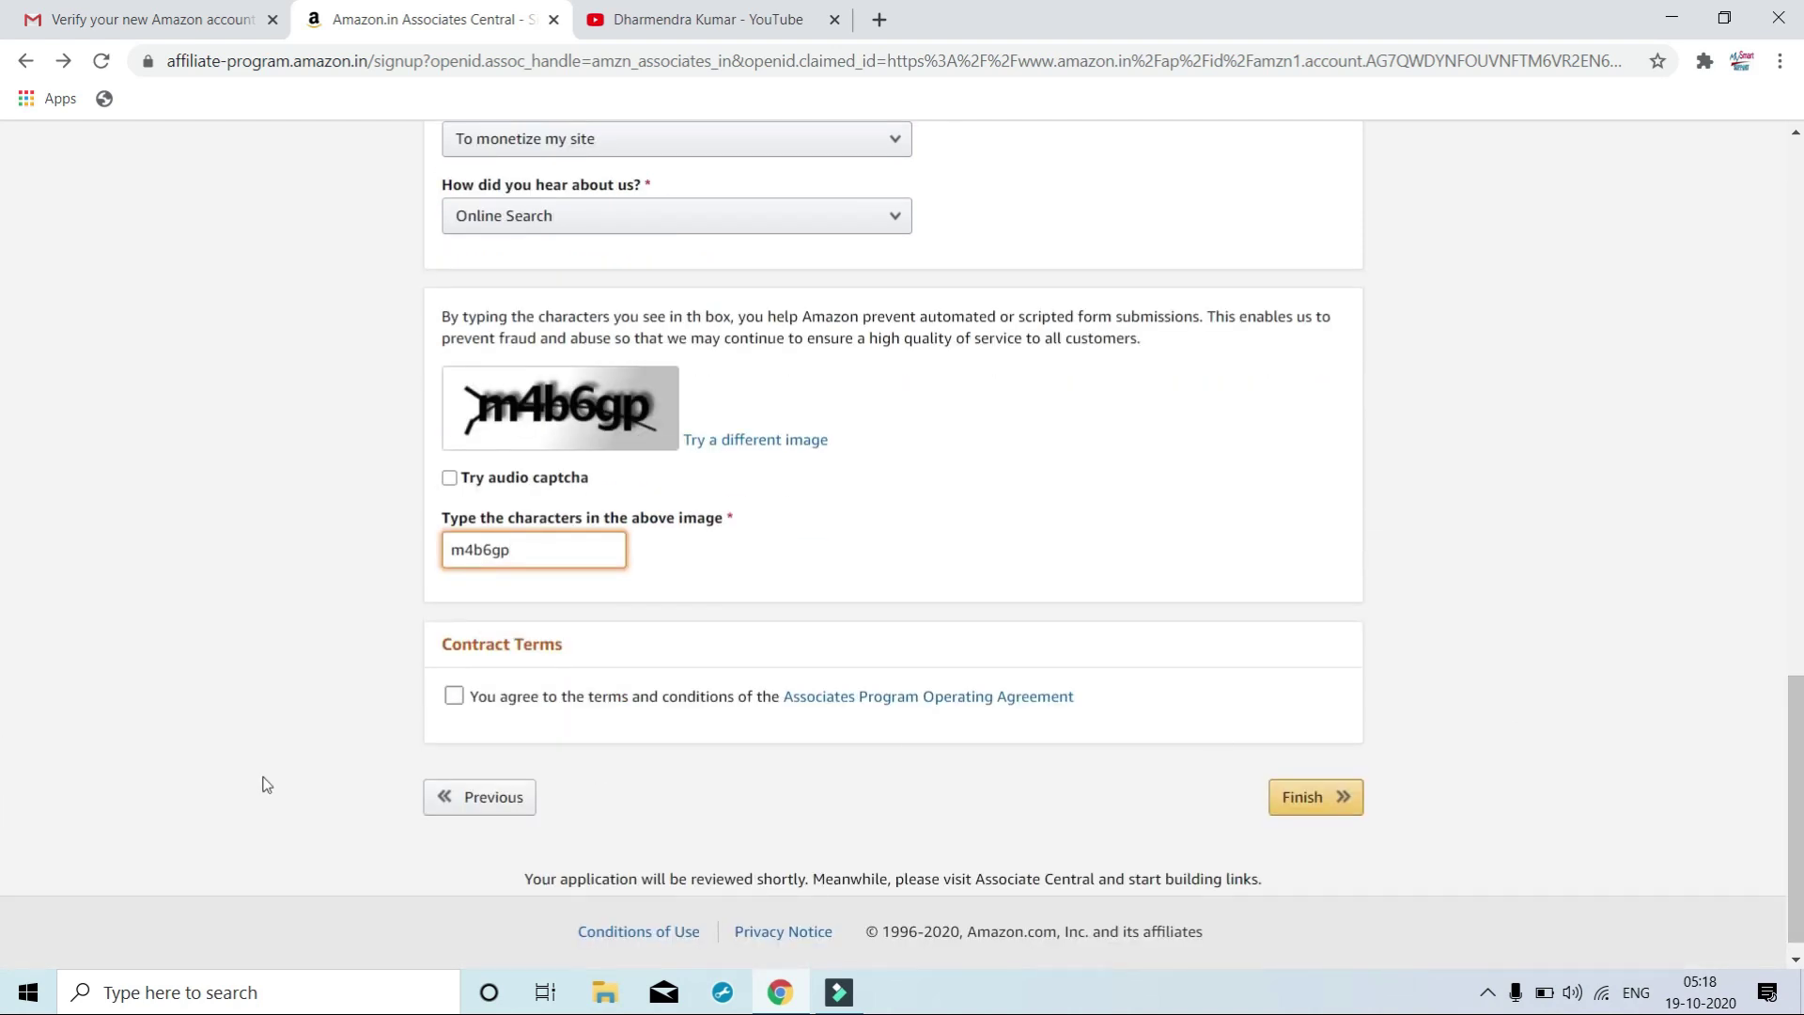
click(454, 698)
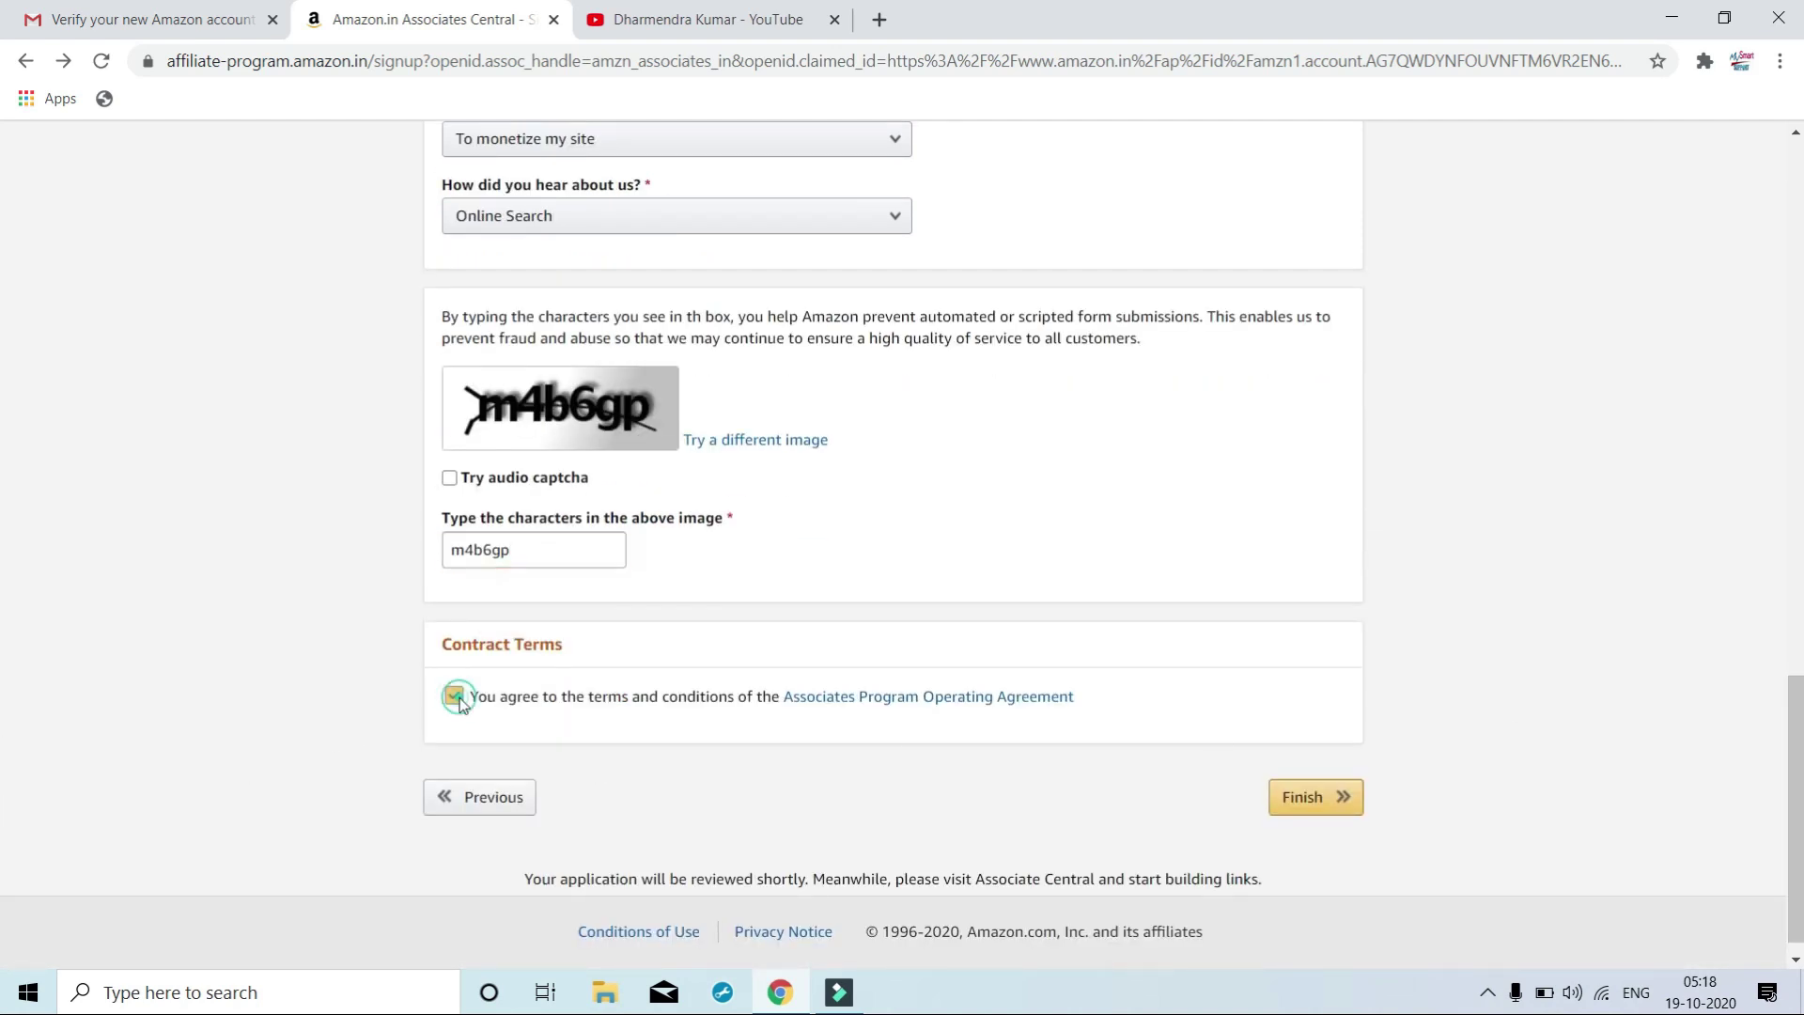
Set the usual link-building method to Manually via text editor and submit the Associates application.
click(1301, 799)
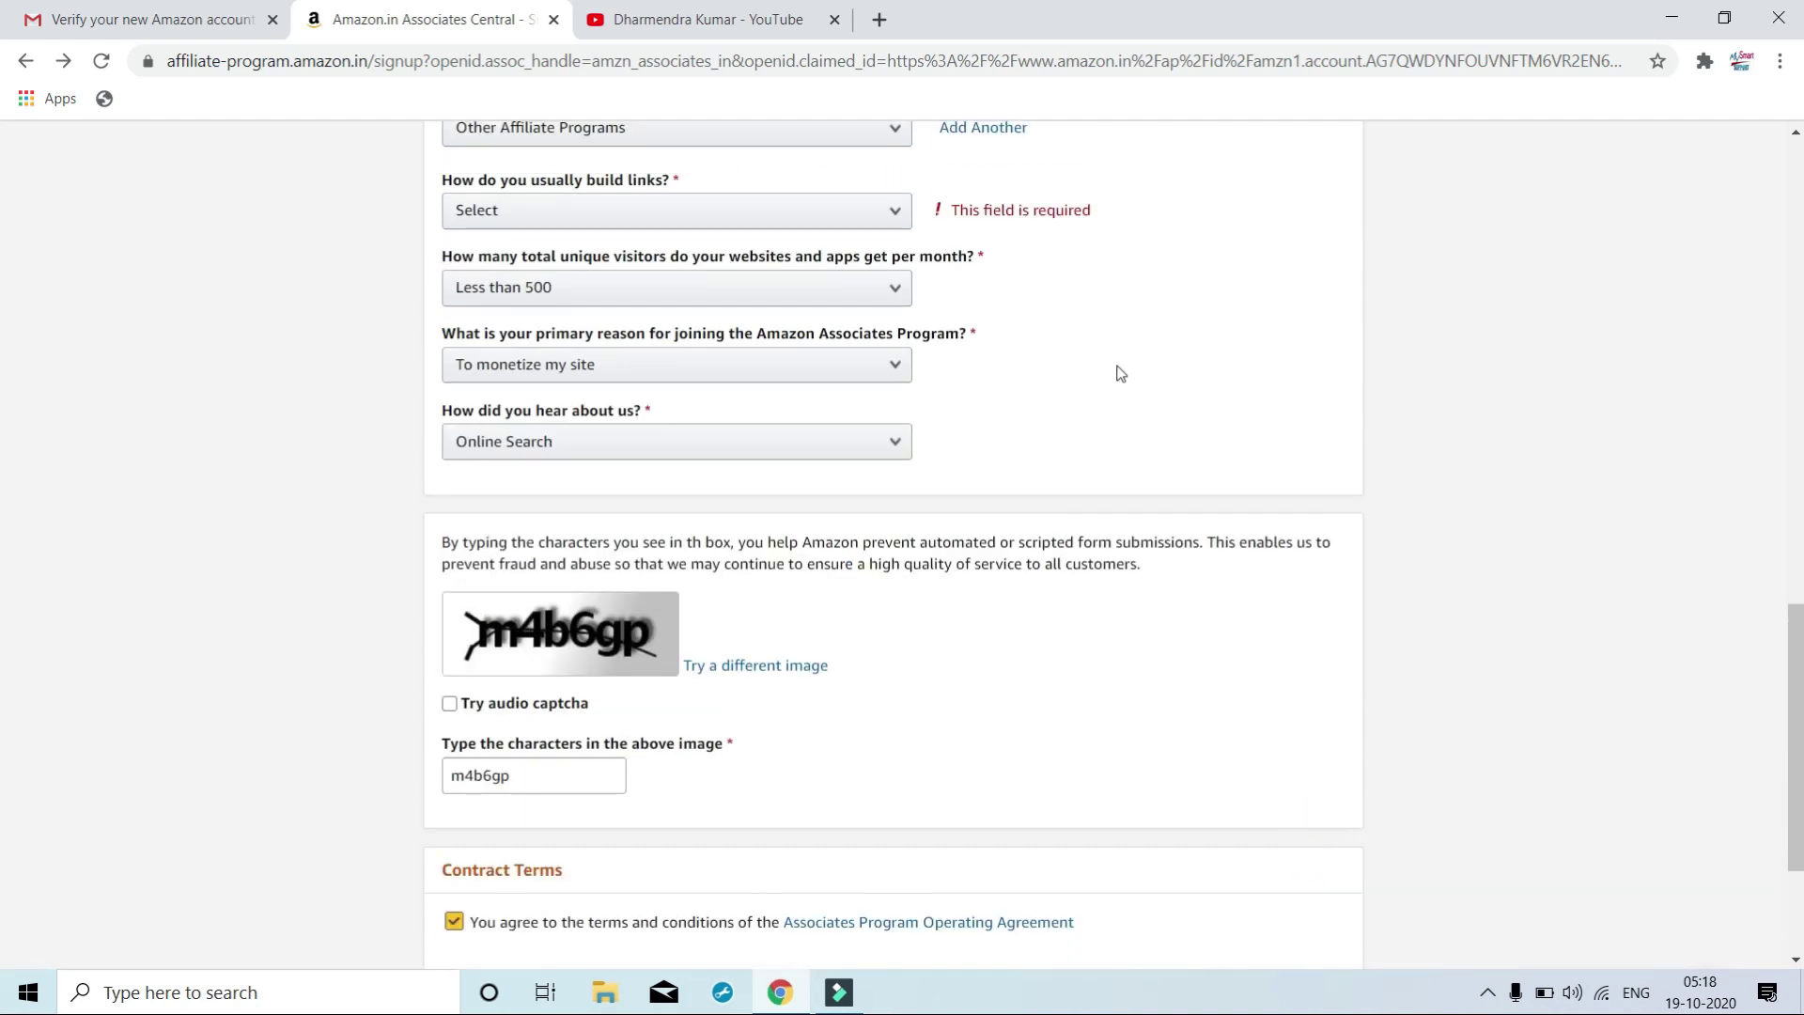
click(703, 219)
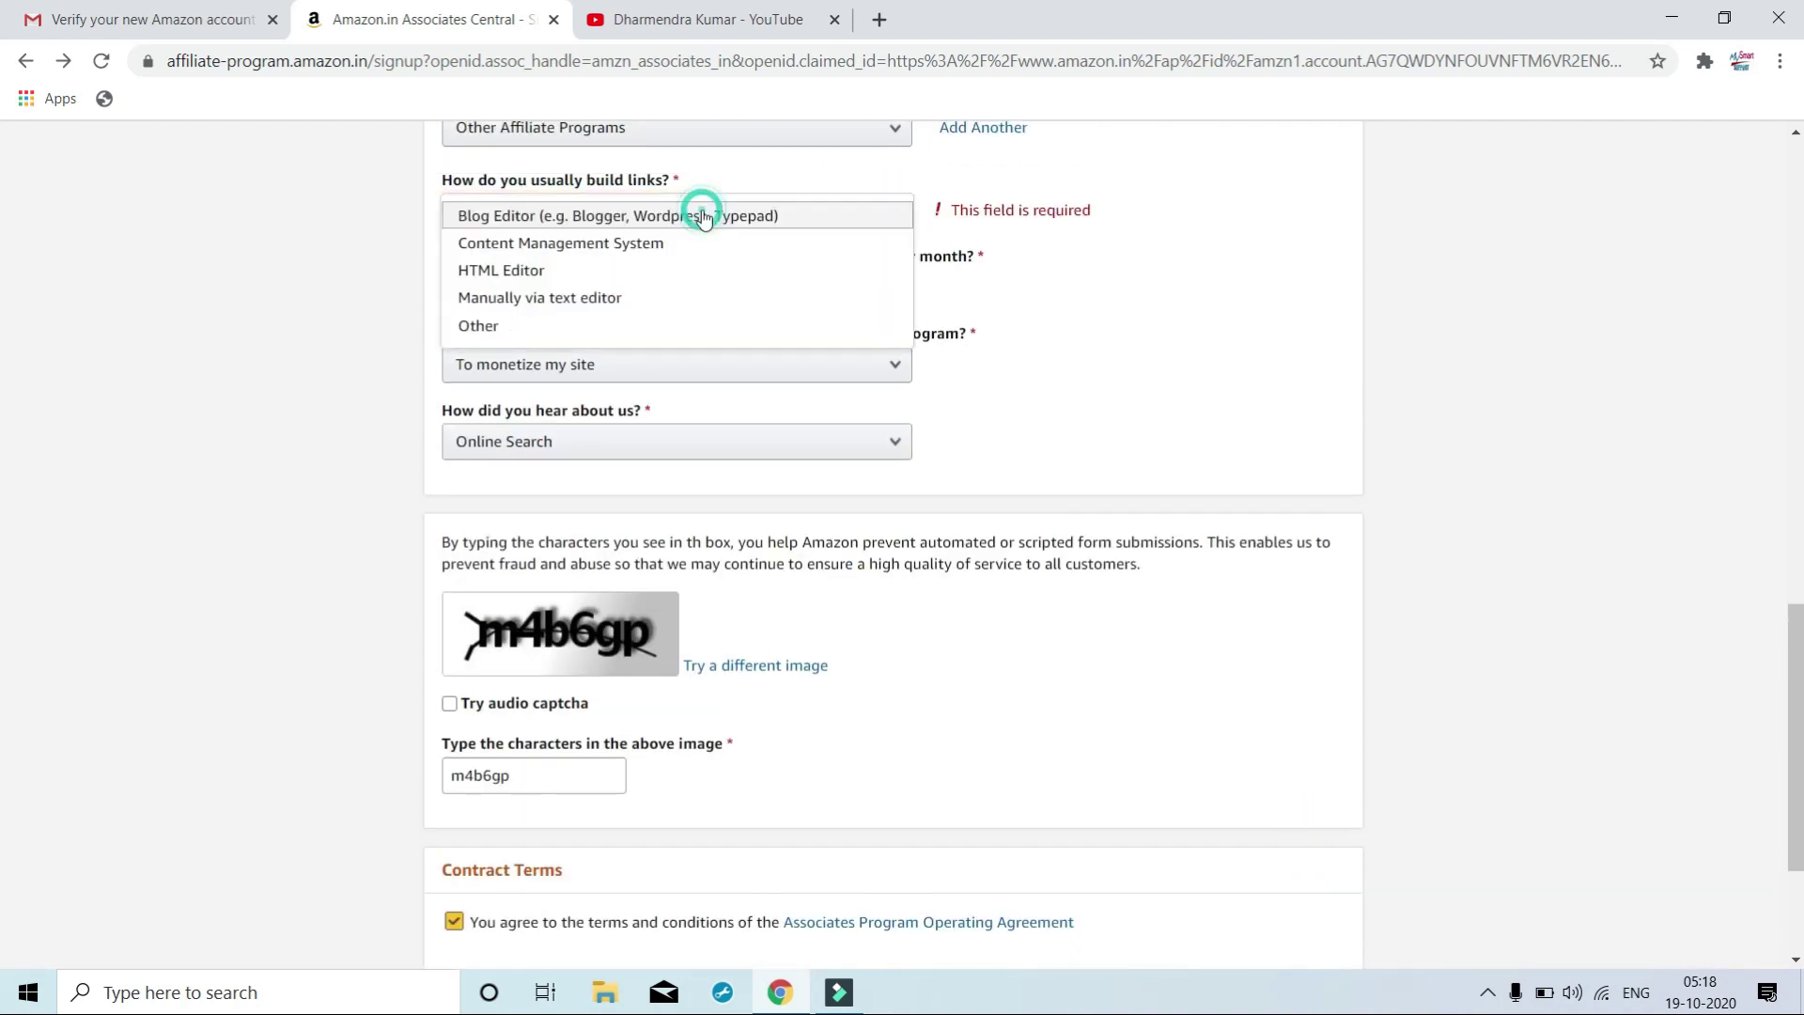
click(664, 303)
click(1137, 338)
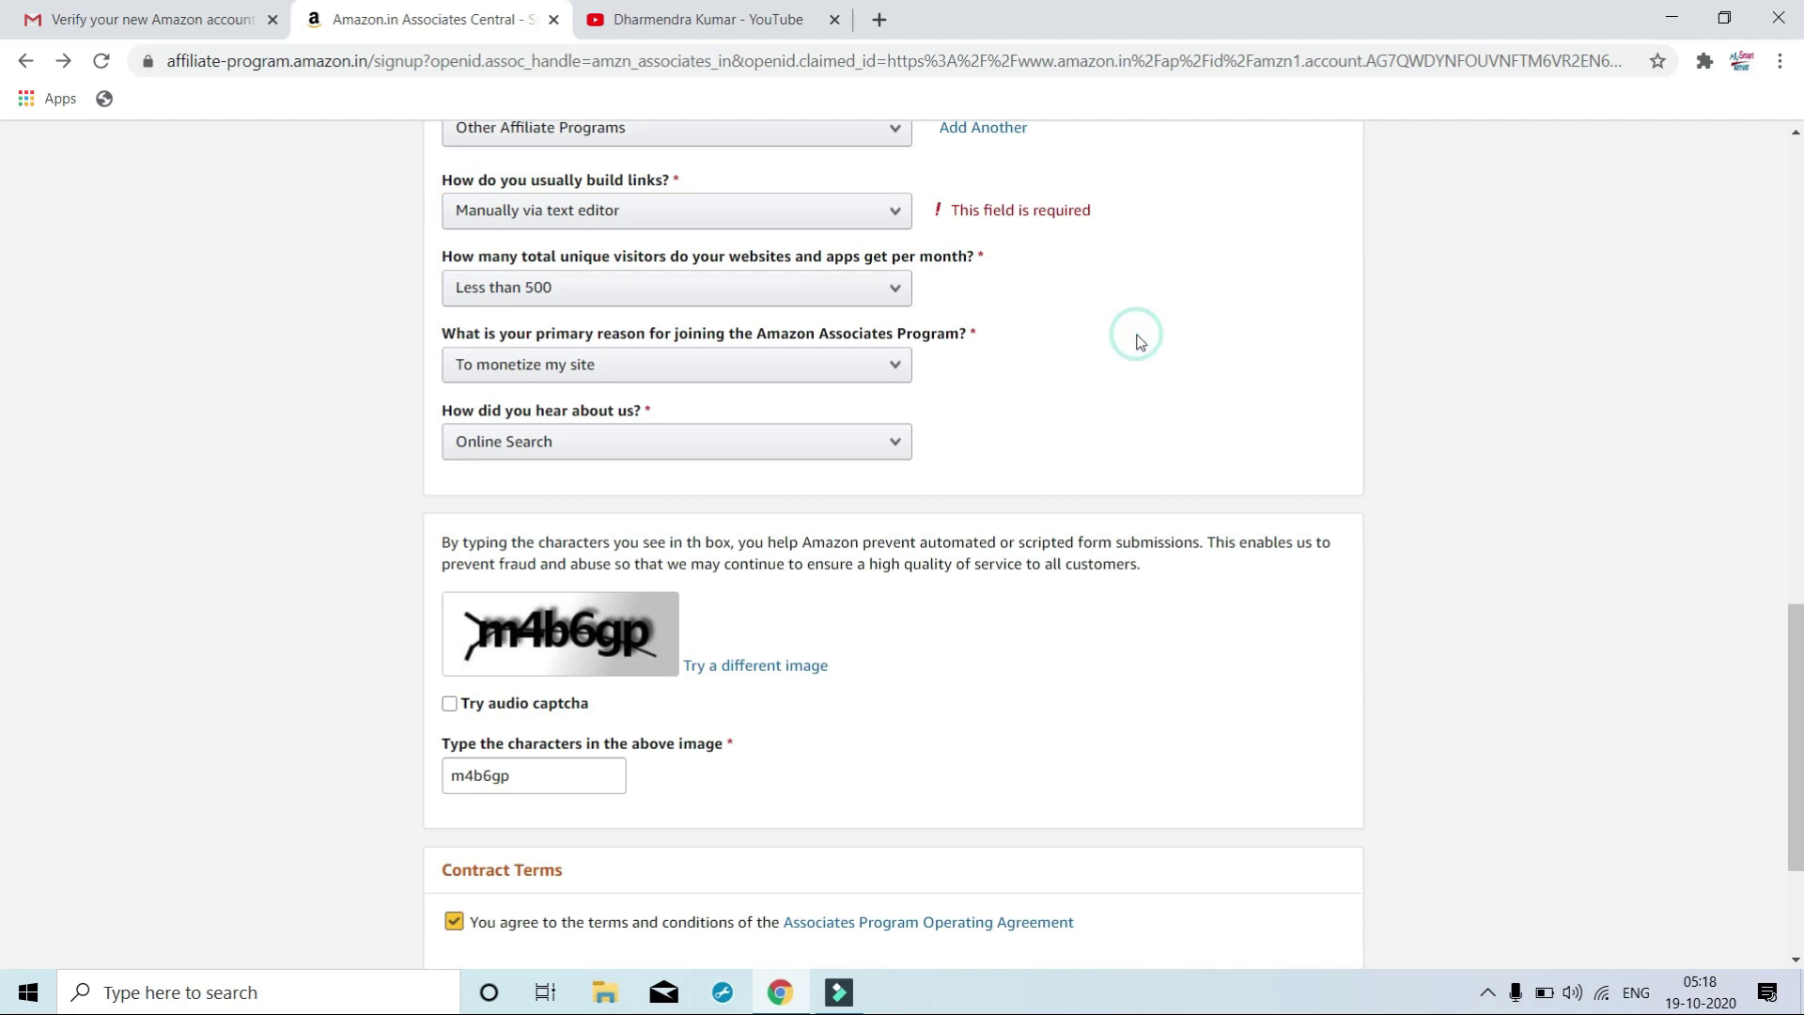
scroll(1795, 745, down, 3)
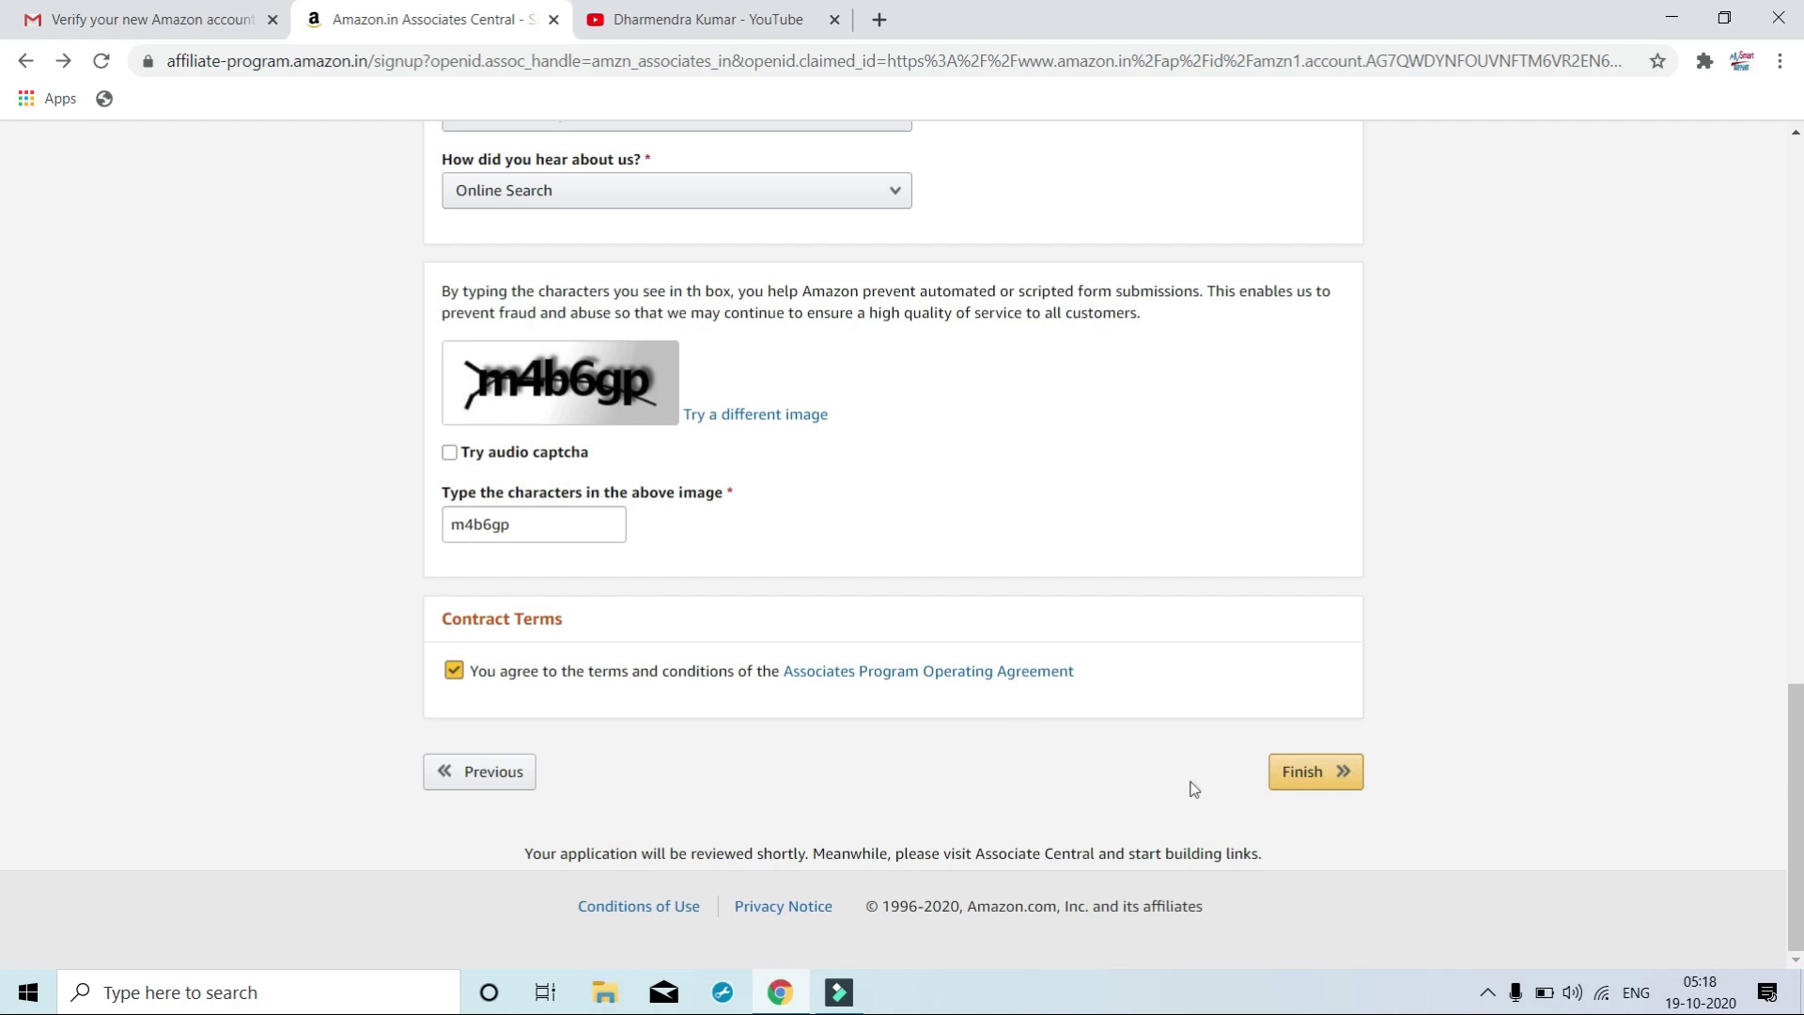
click(1345, 769)
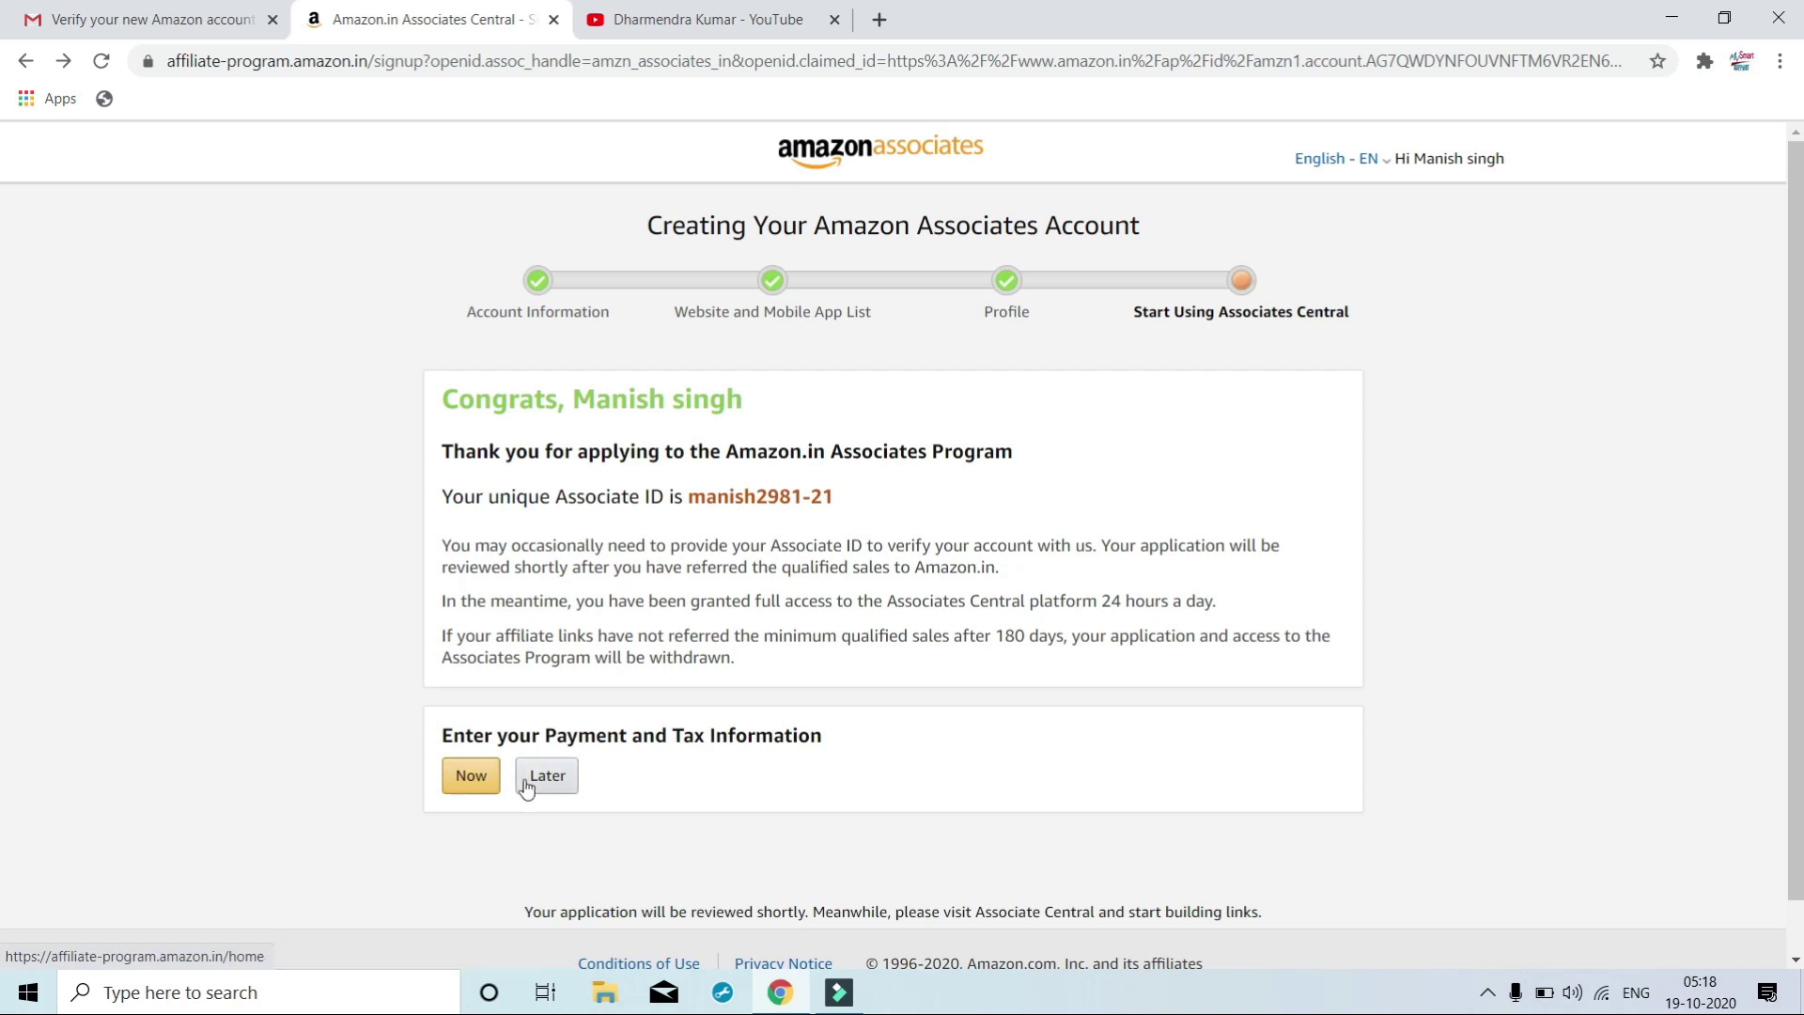
Choose to enter payment and tax information now and open the India tax information interview.
click(475, 786)
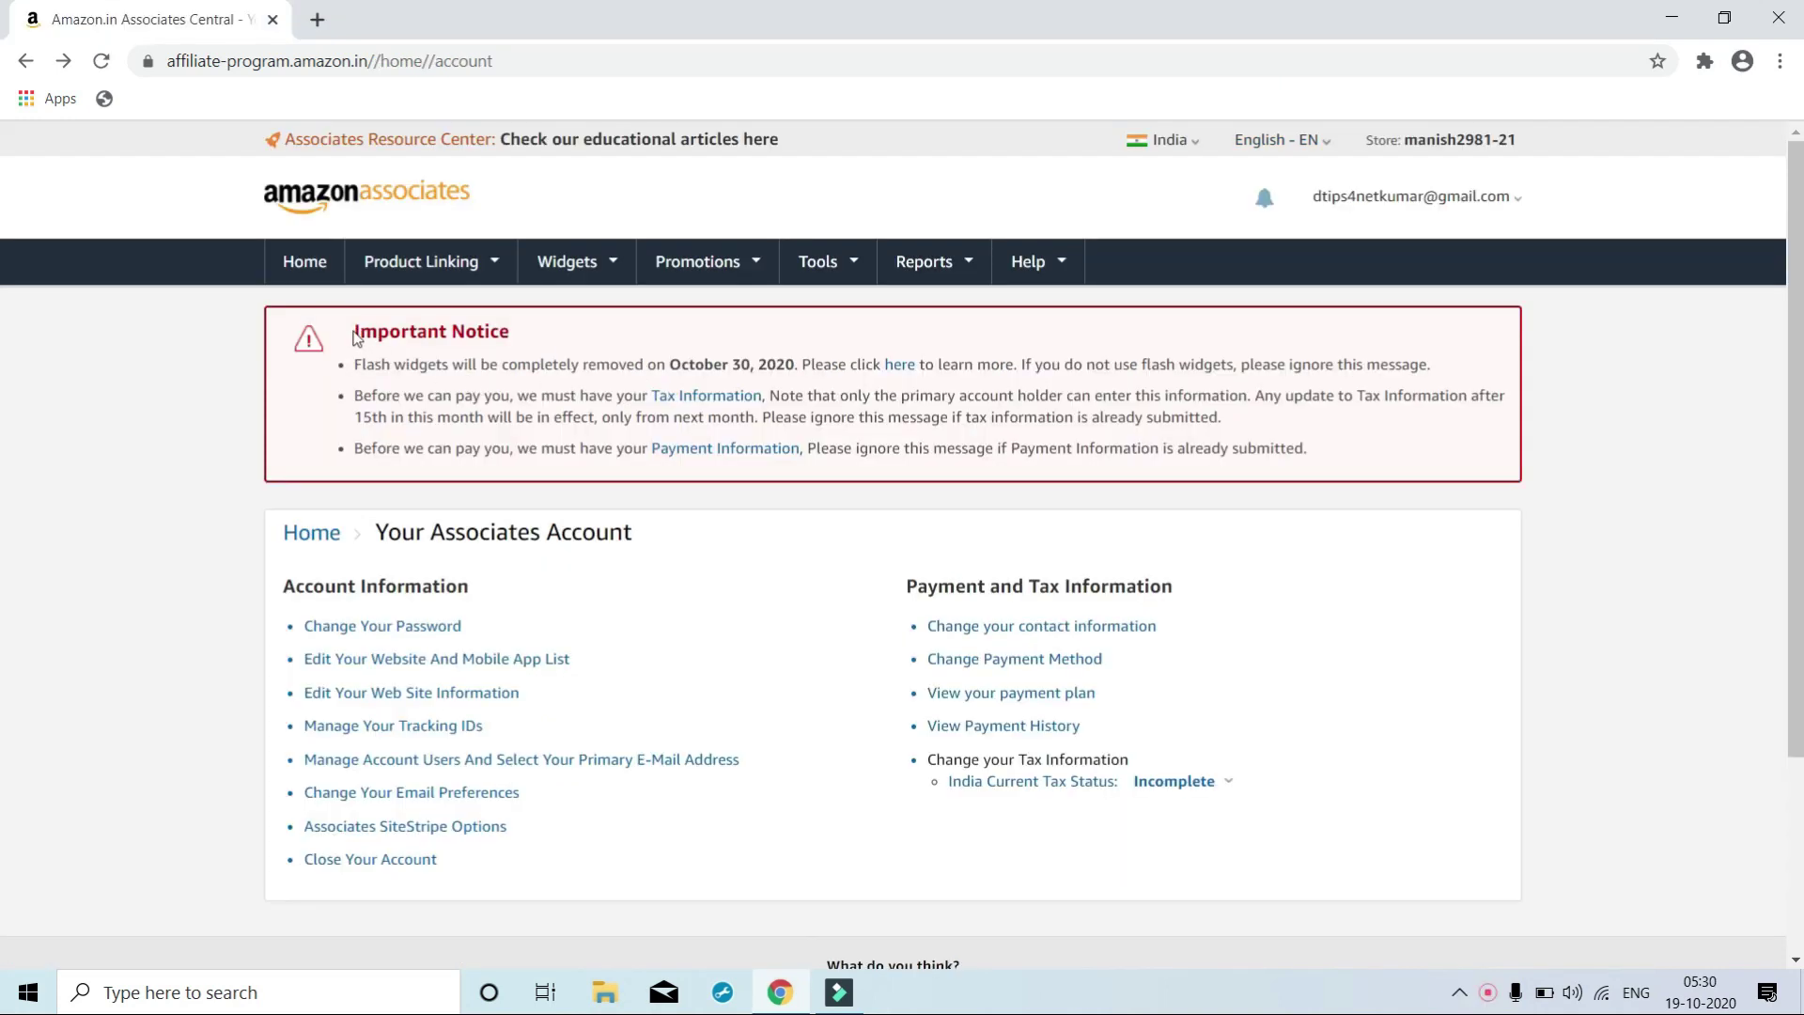
drag(356, 337, 524, 334)
click(541, 318)
click(714, 398)
click(1054, 785)
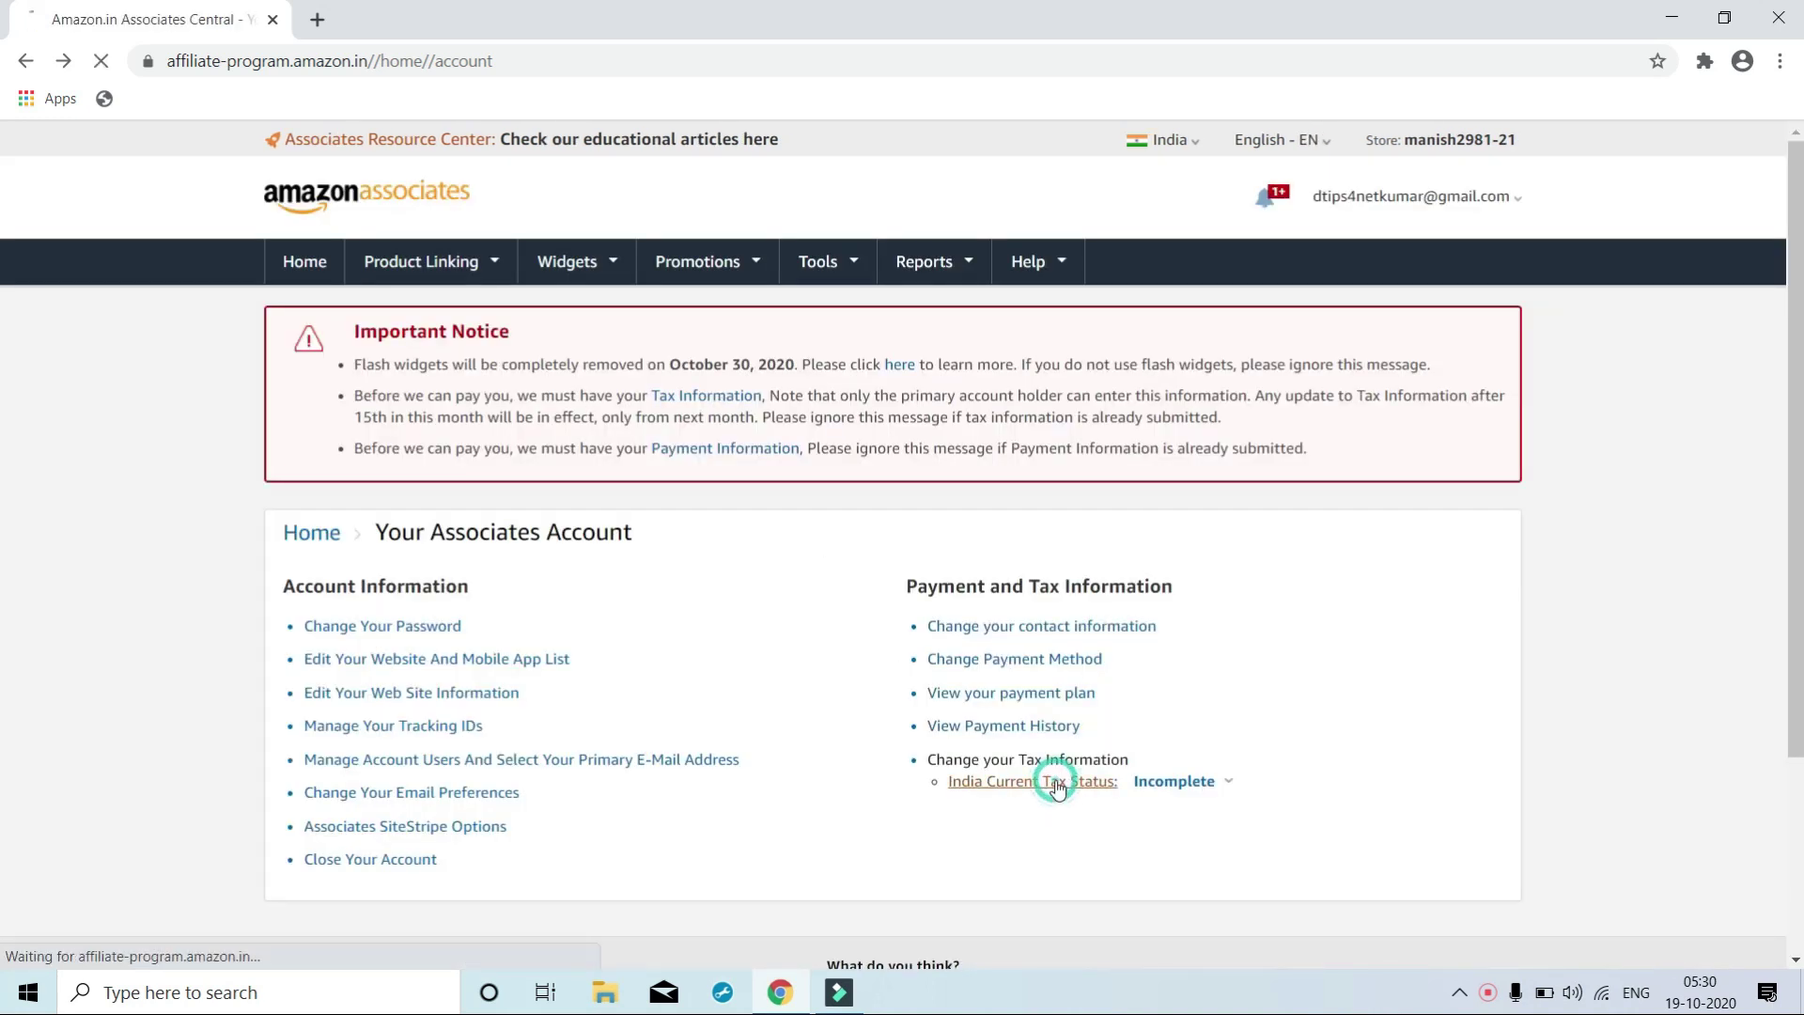
mouse_move(1222, 788)
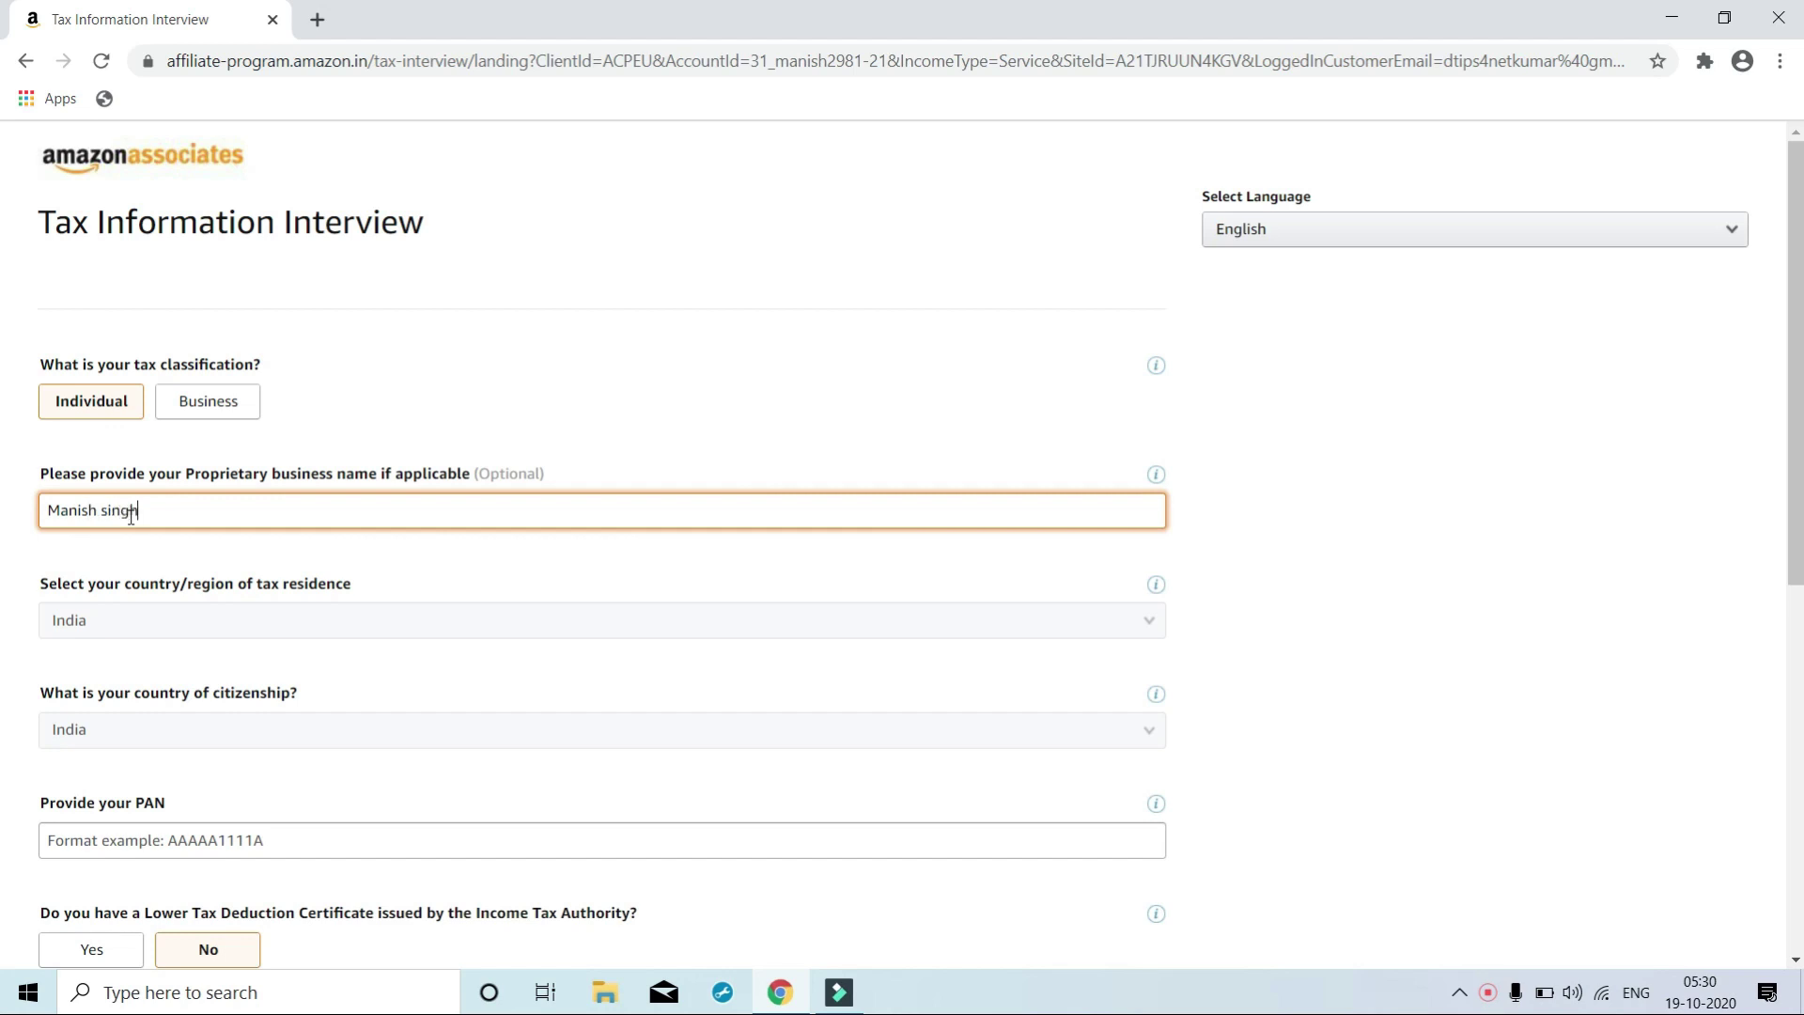
Answer No to having a Lower Tax Deduction Certificate and leave the optional GST registration number blank.
click(7, 732)
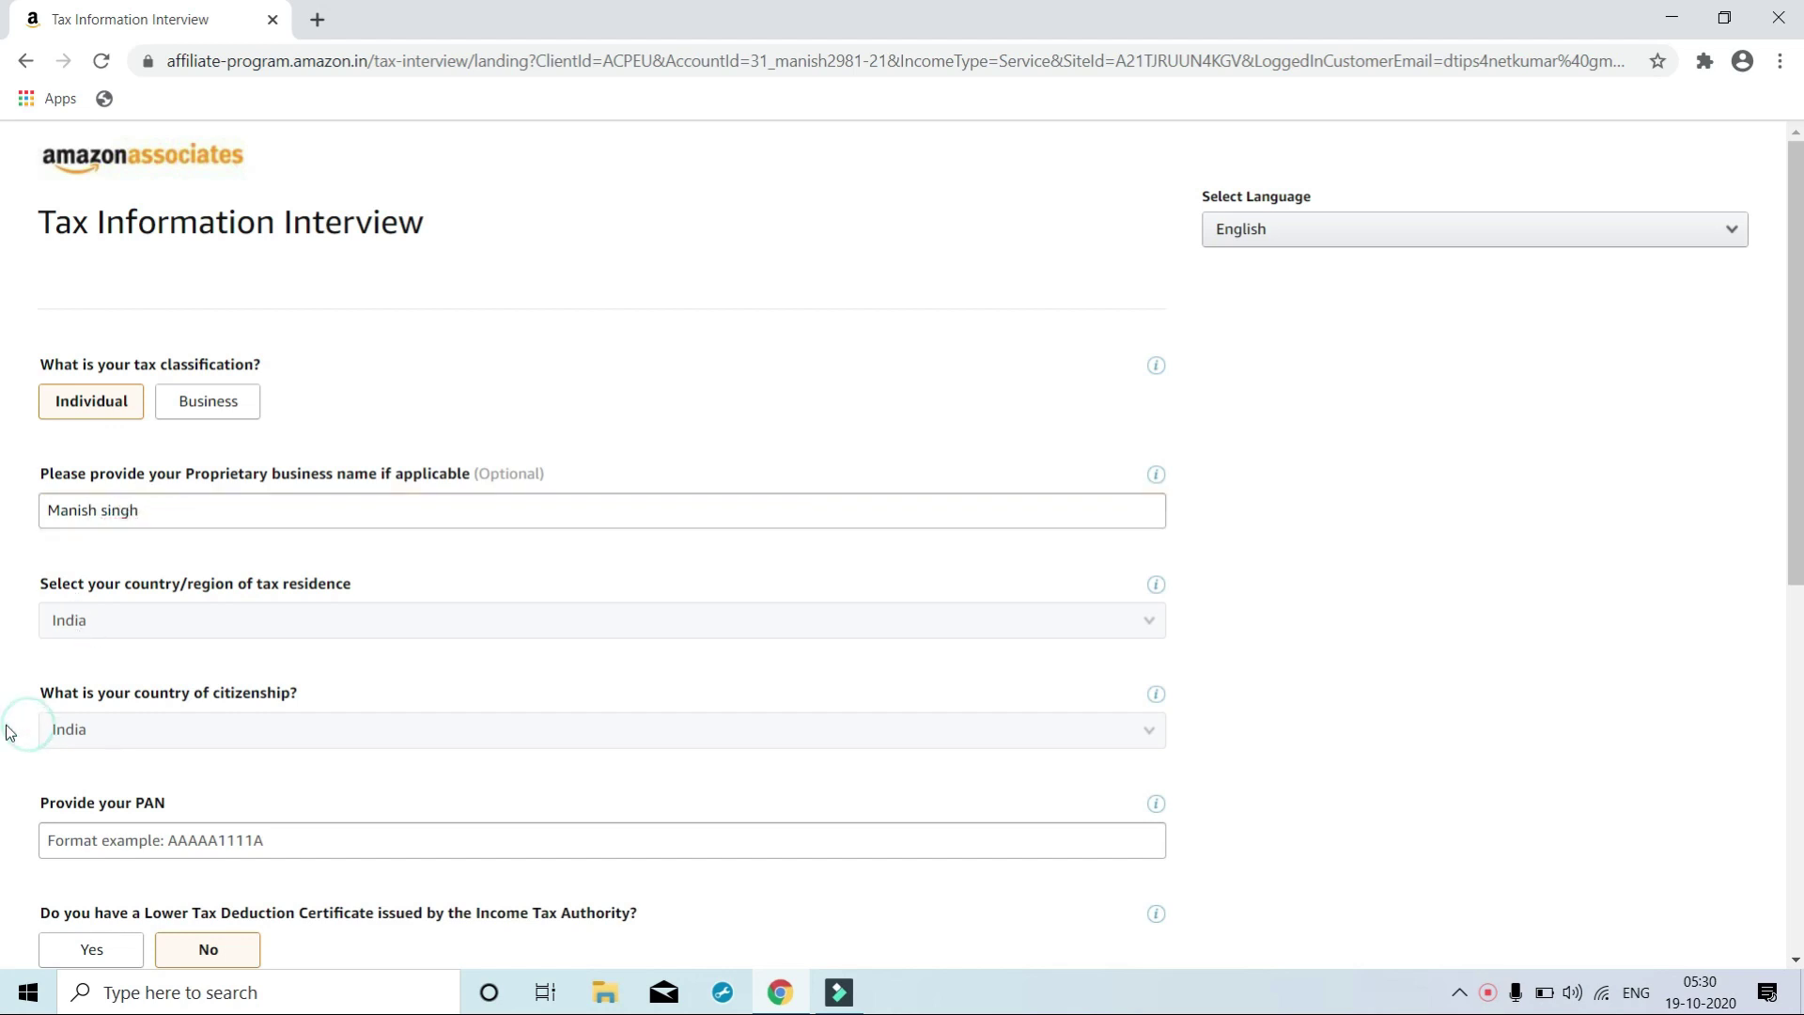
scroll(7, 731, down, 4)
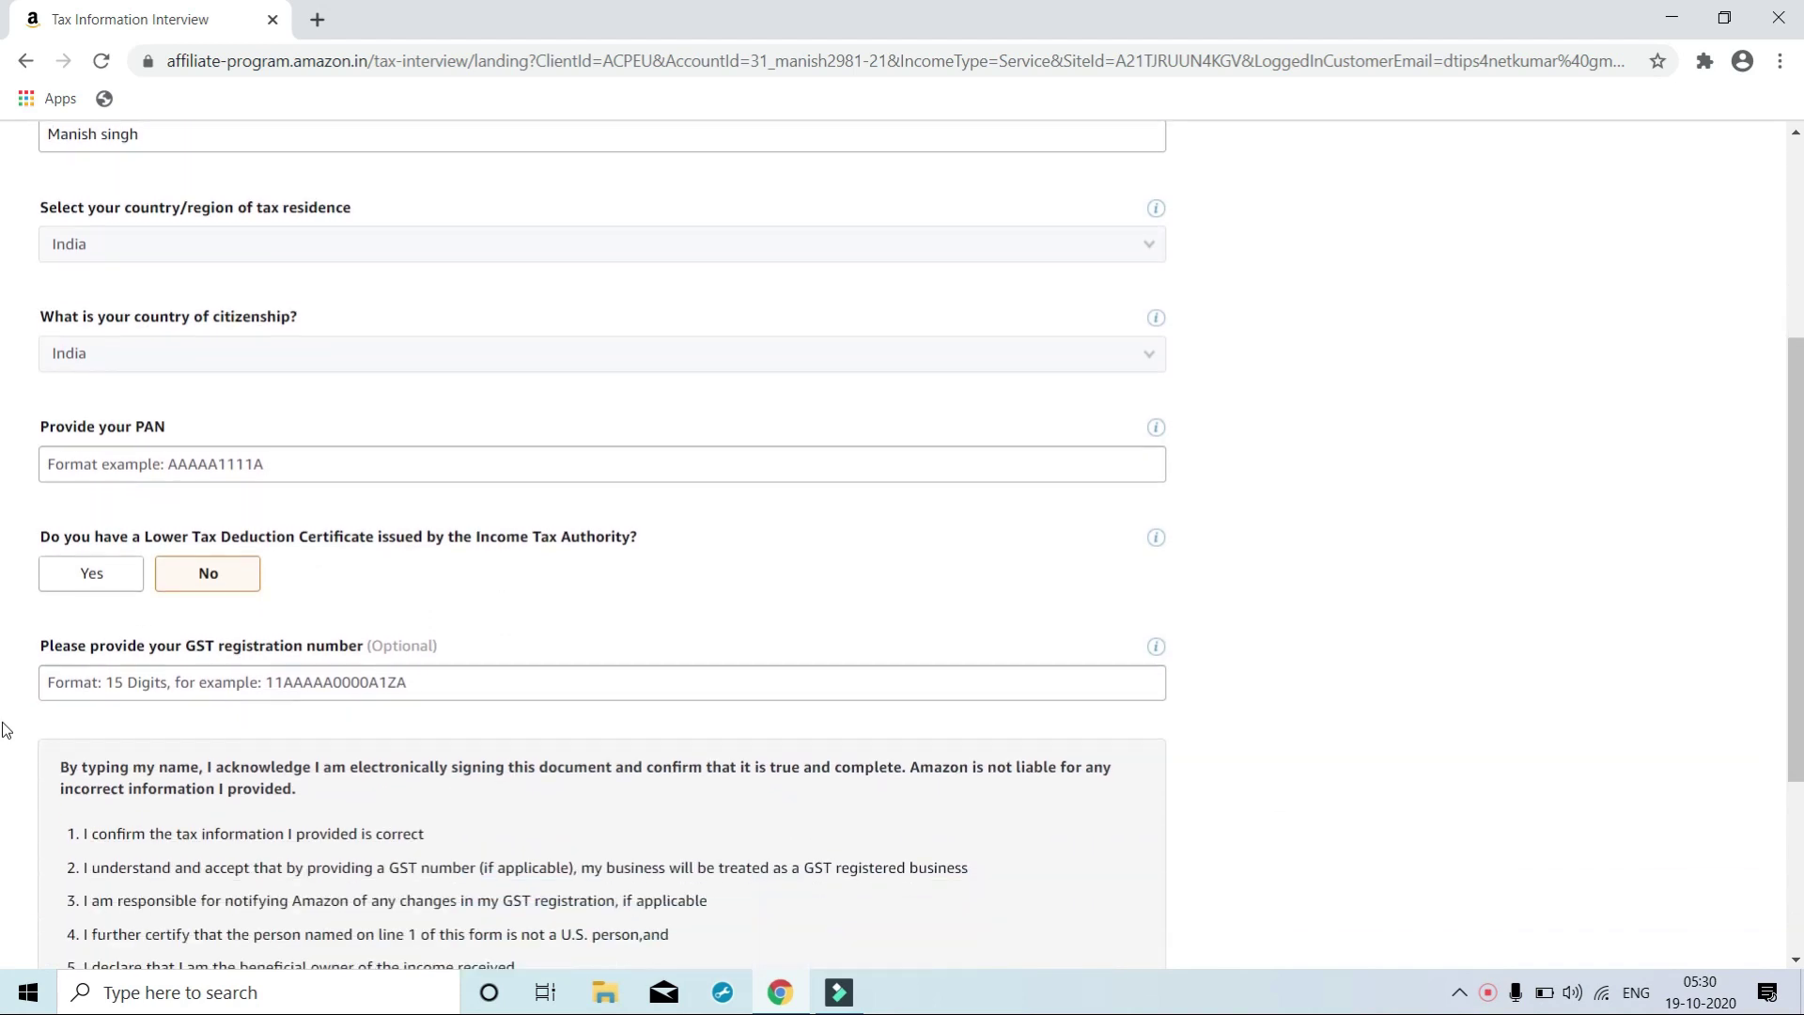
click(83, 460)
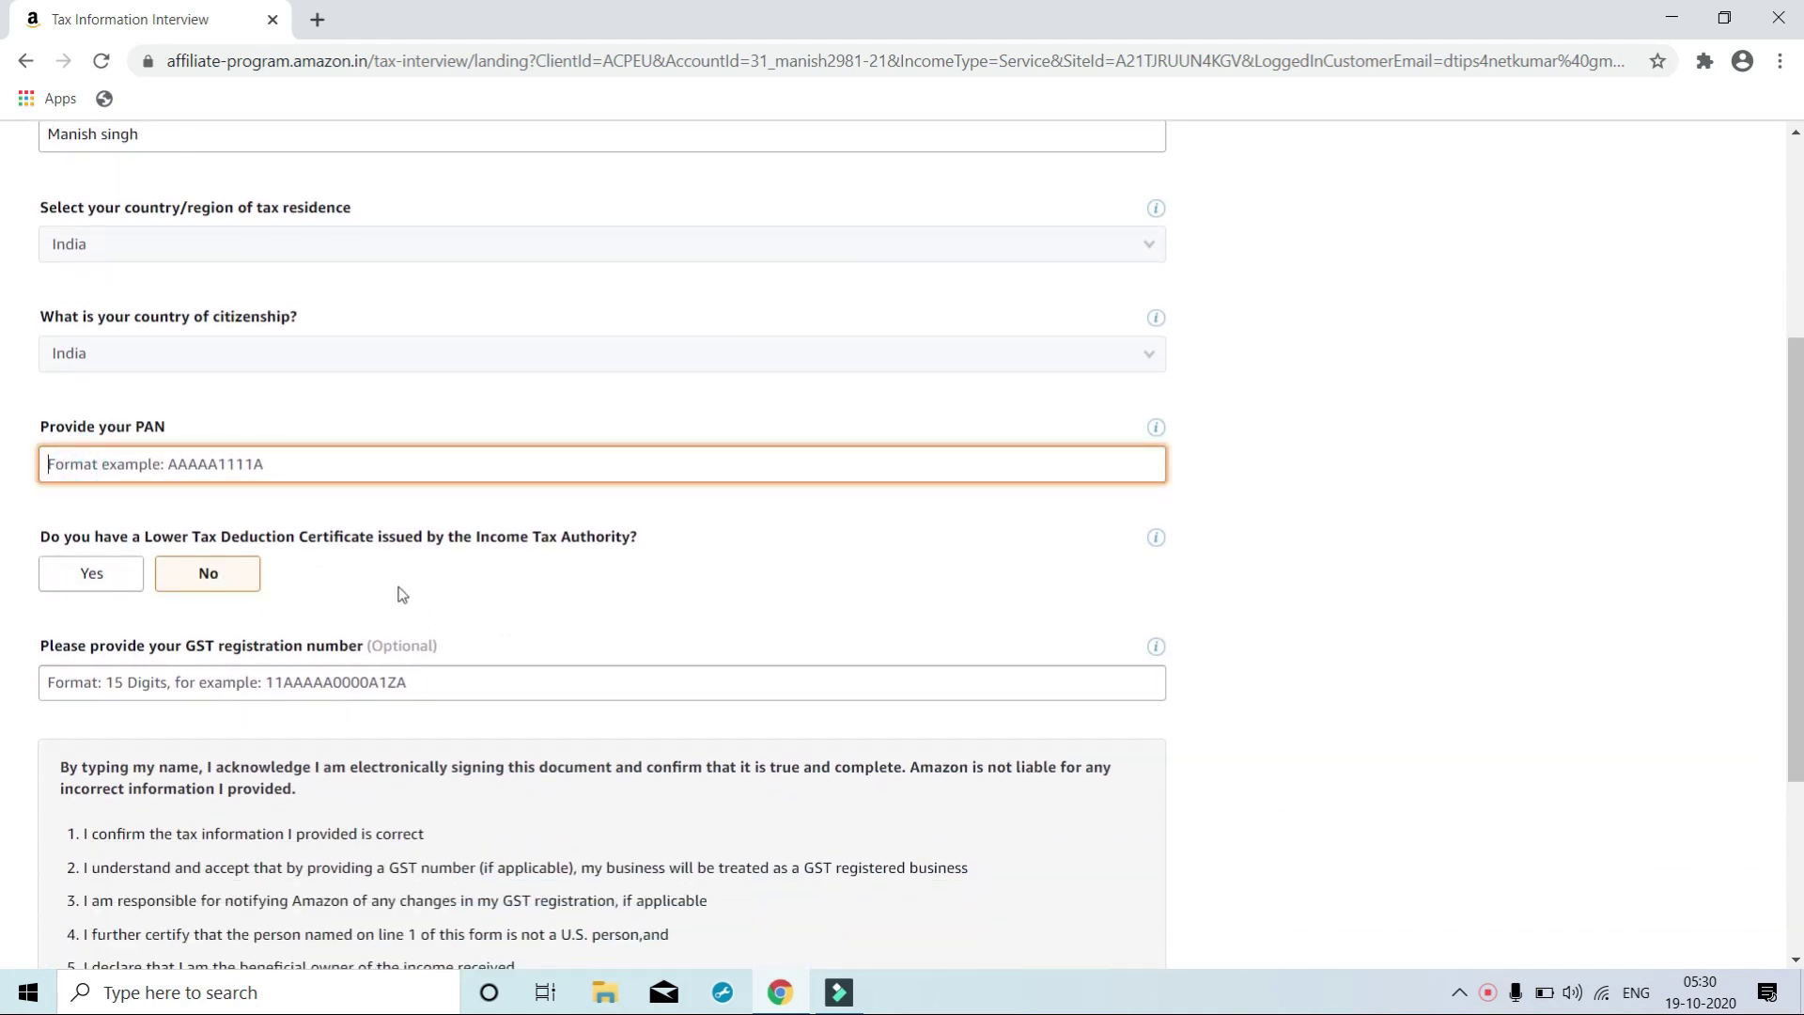
click(206, 583)
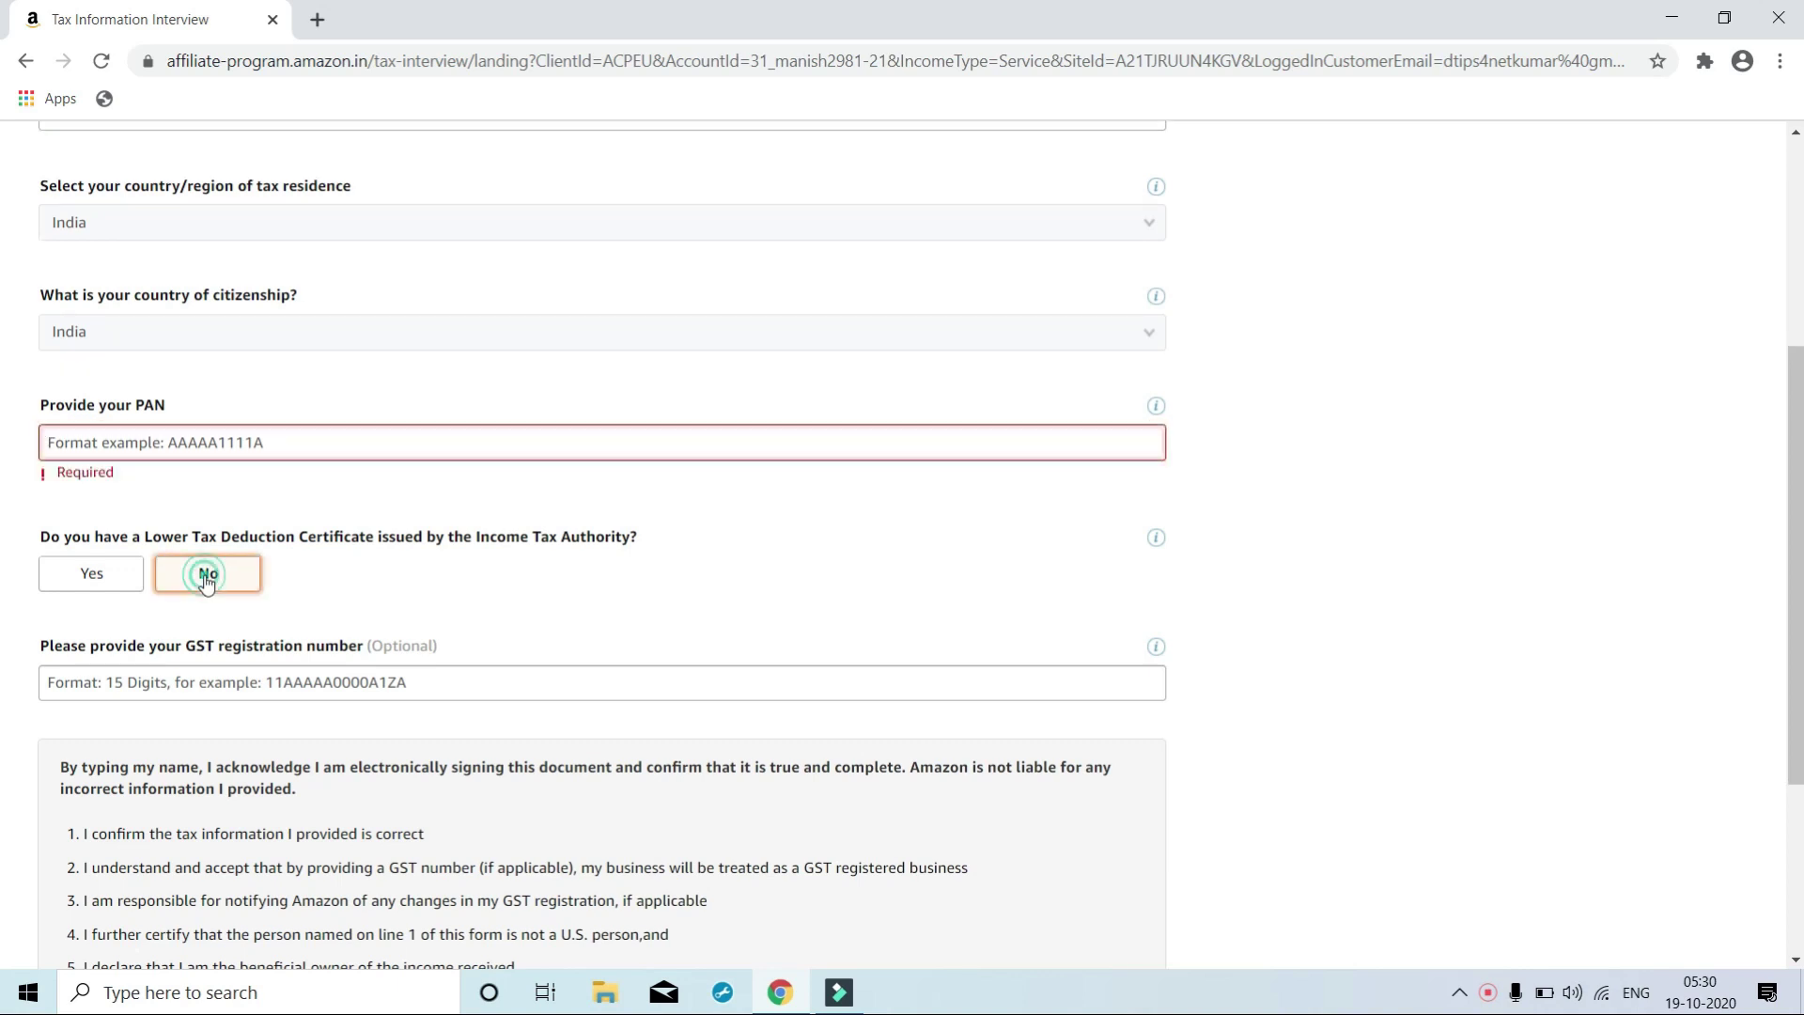
click(296, 684)
drag(366, 648, 451, 648)
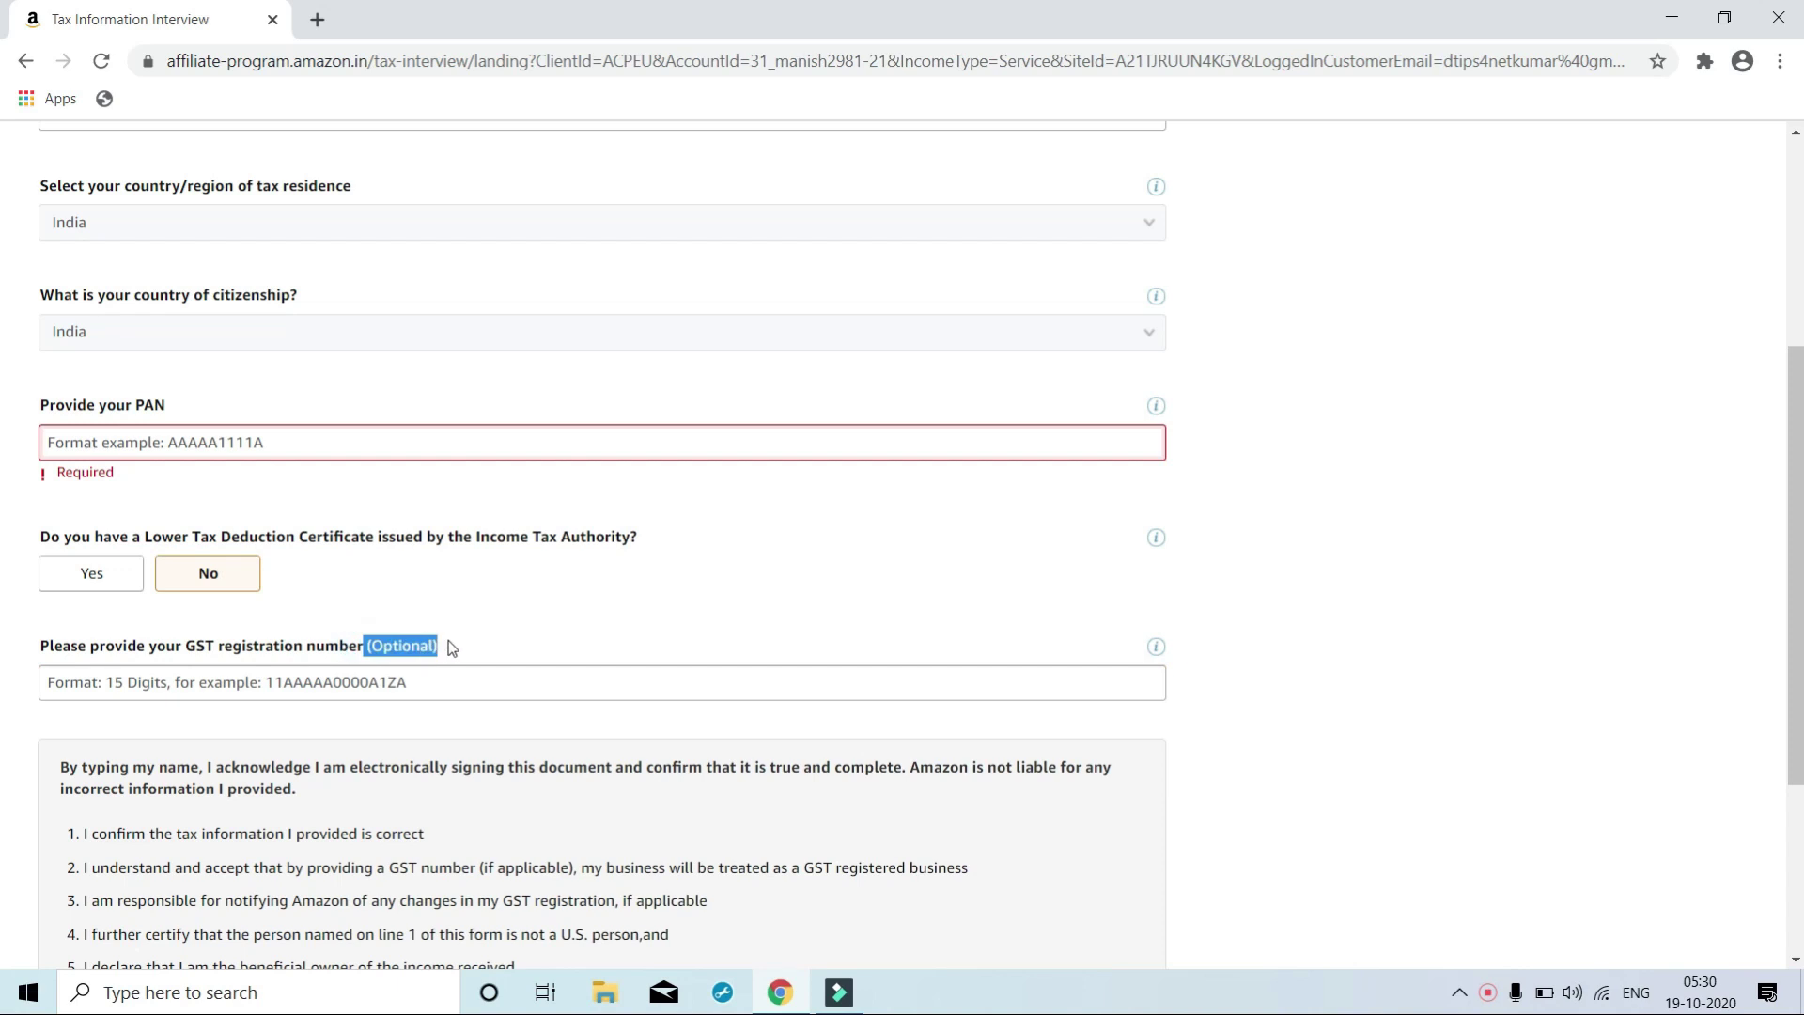
click(447, 647)
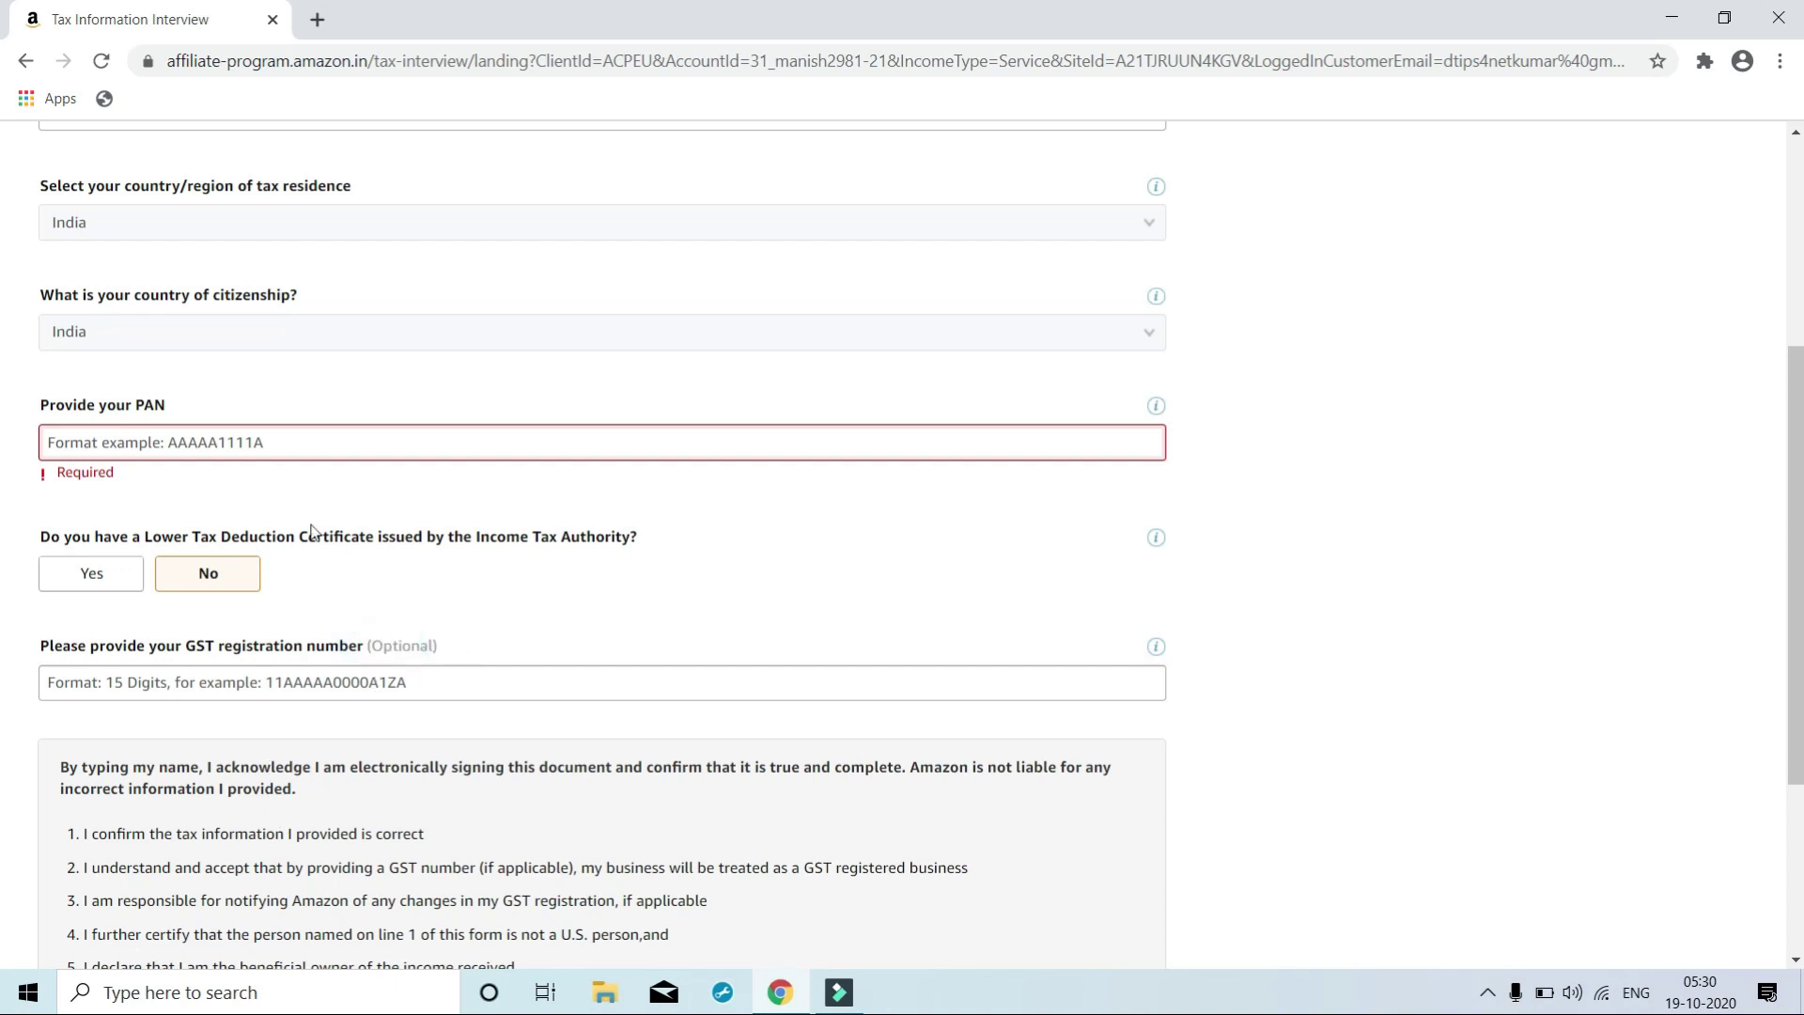
Sign the tax declaration with the account holder's full name and submit the tax interview.
scroll(1598, 439, down, 3)
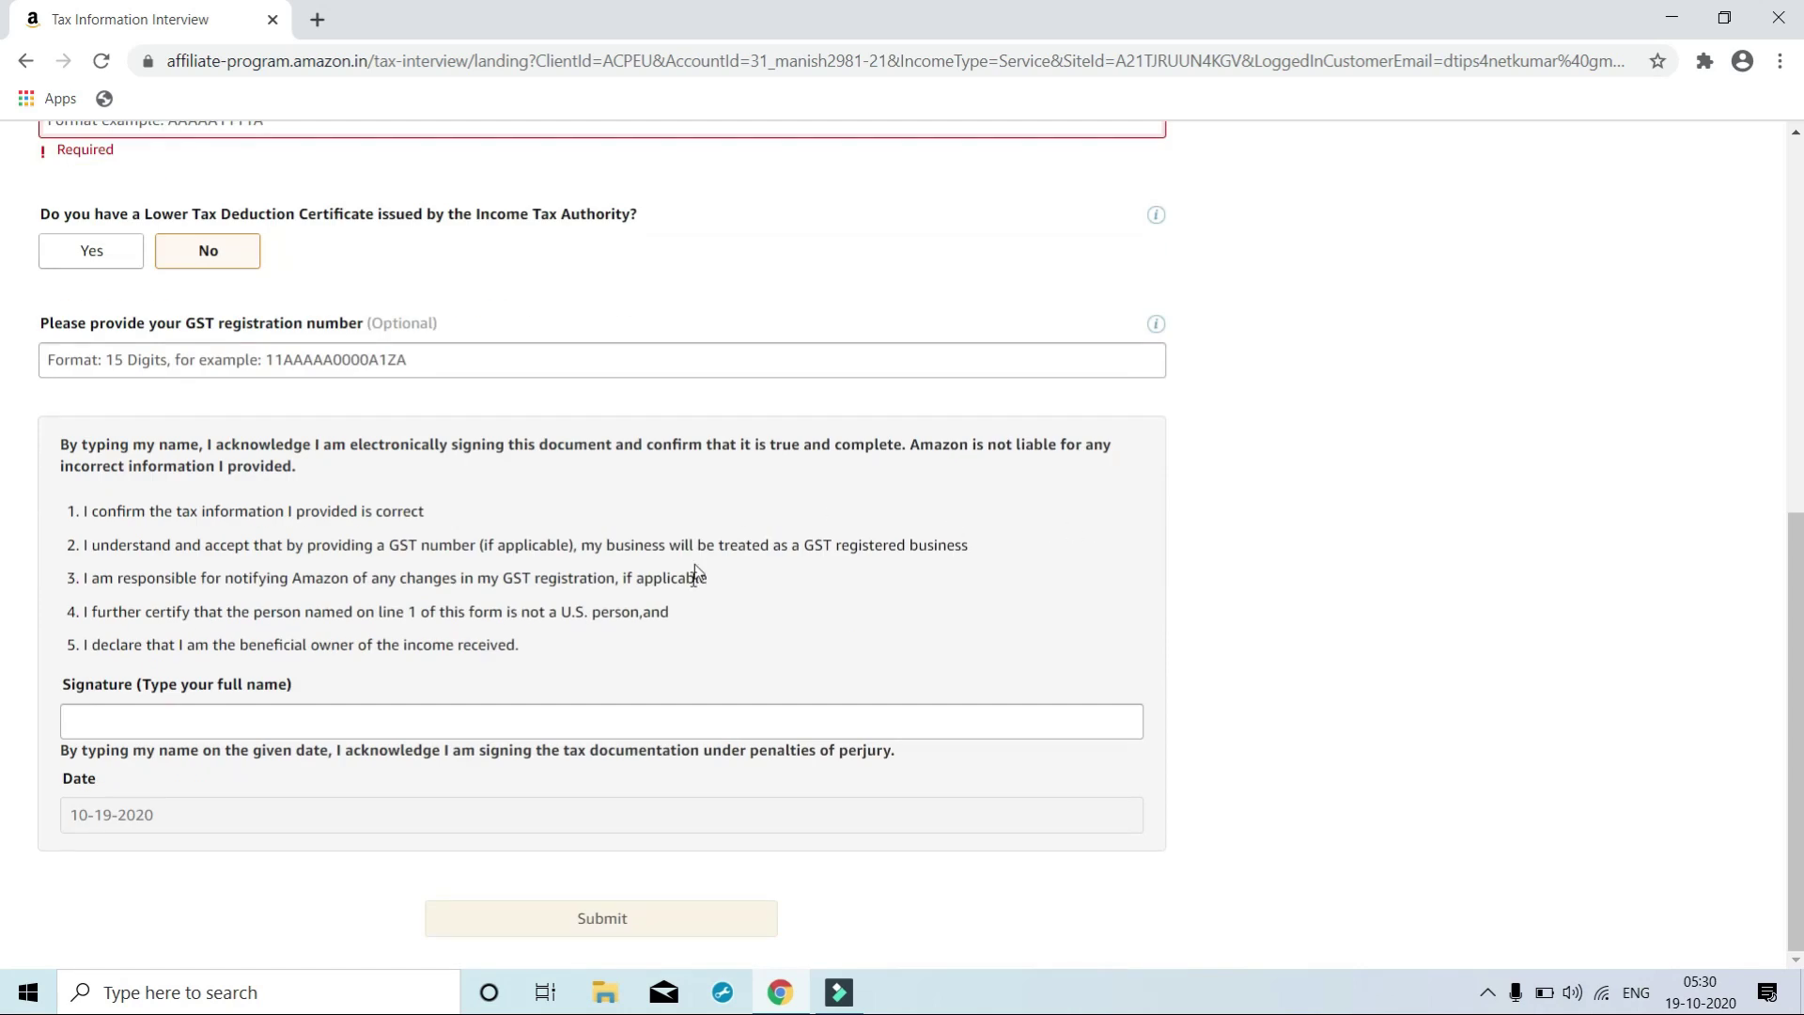
click(480, 734)
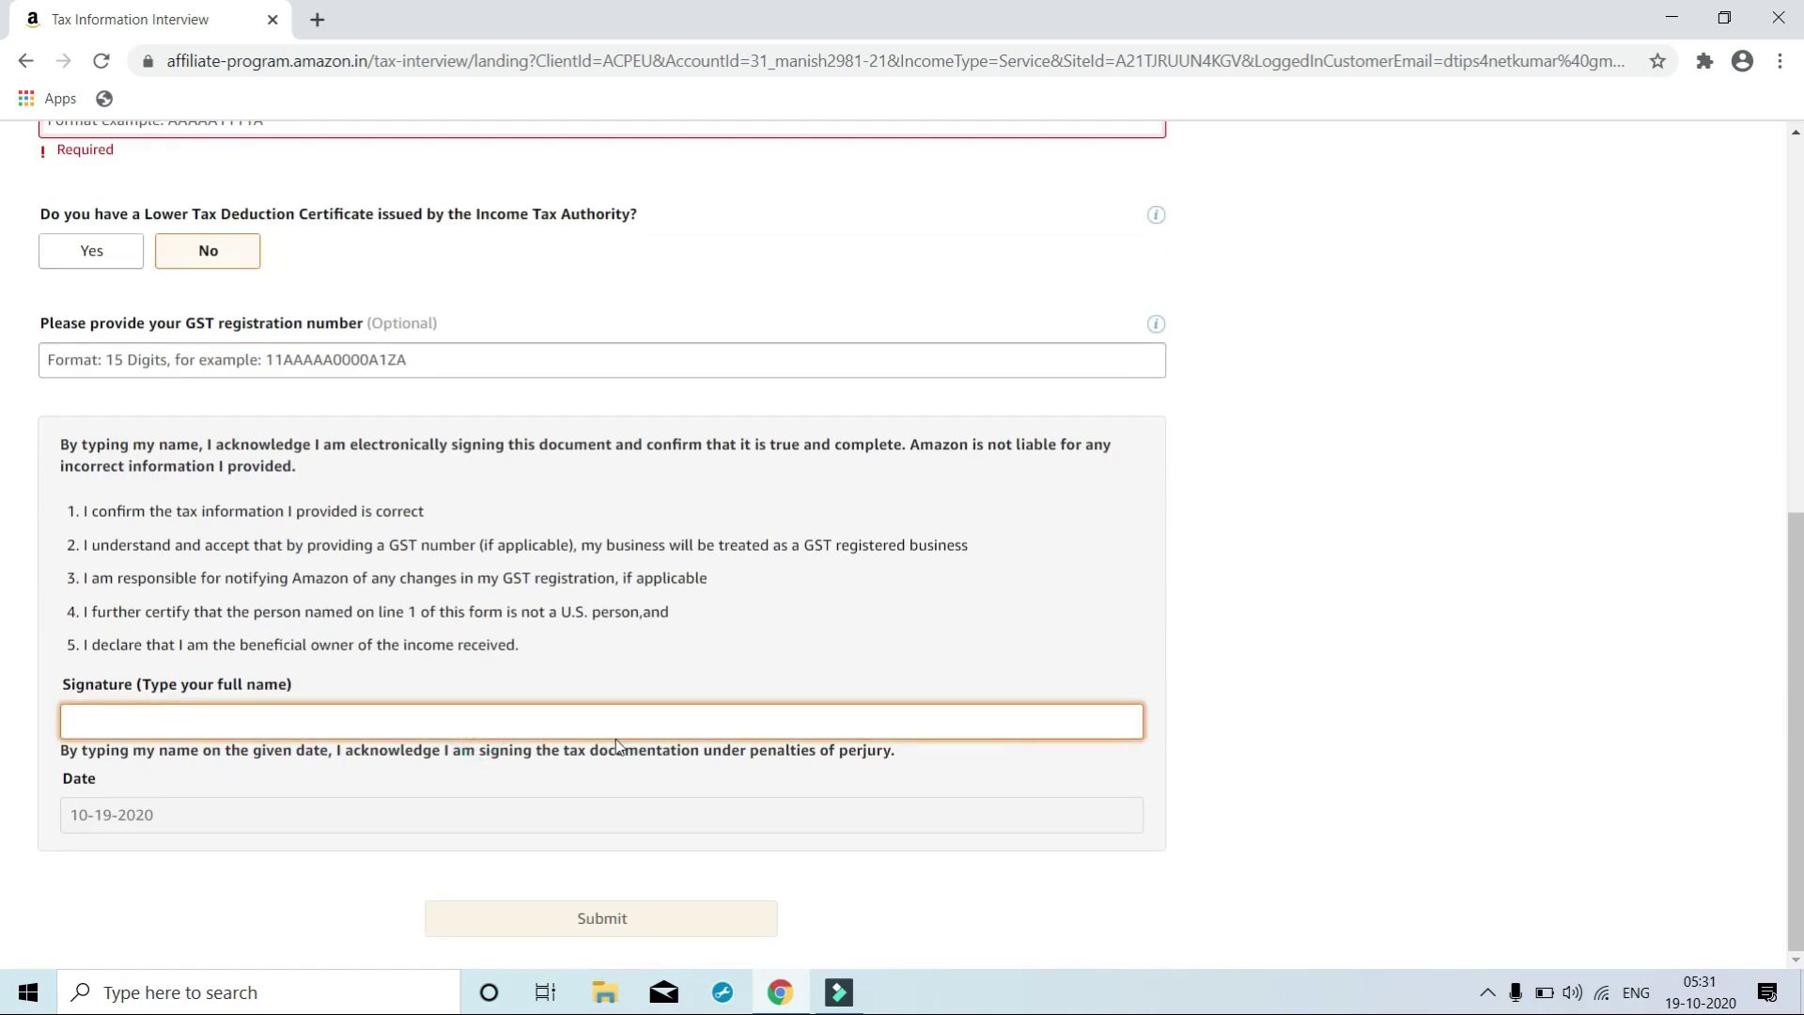
text(manish singh)
click(604, 913)
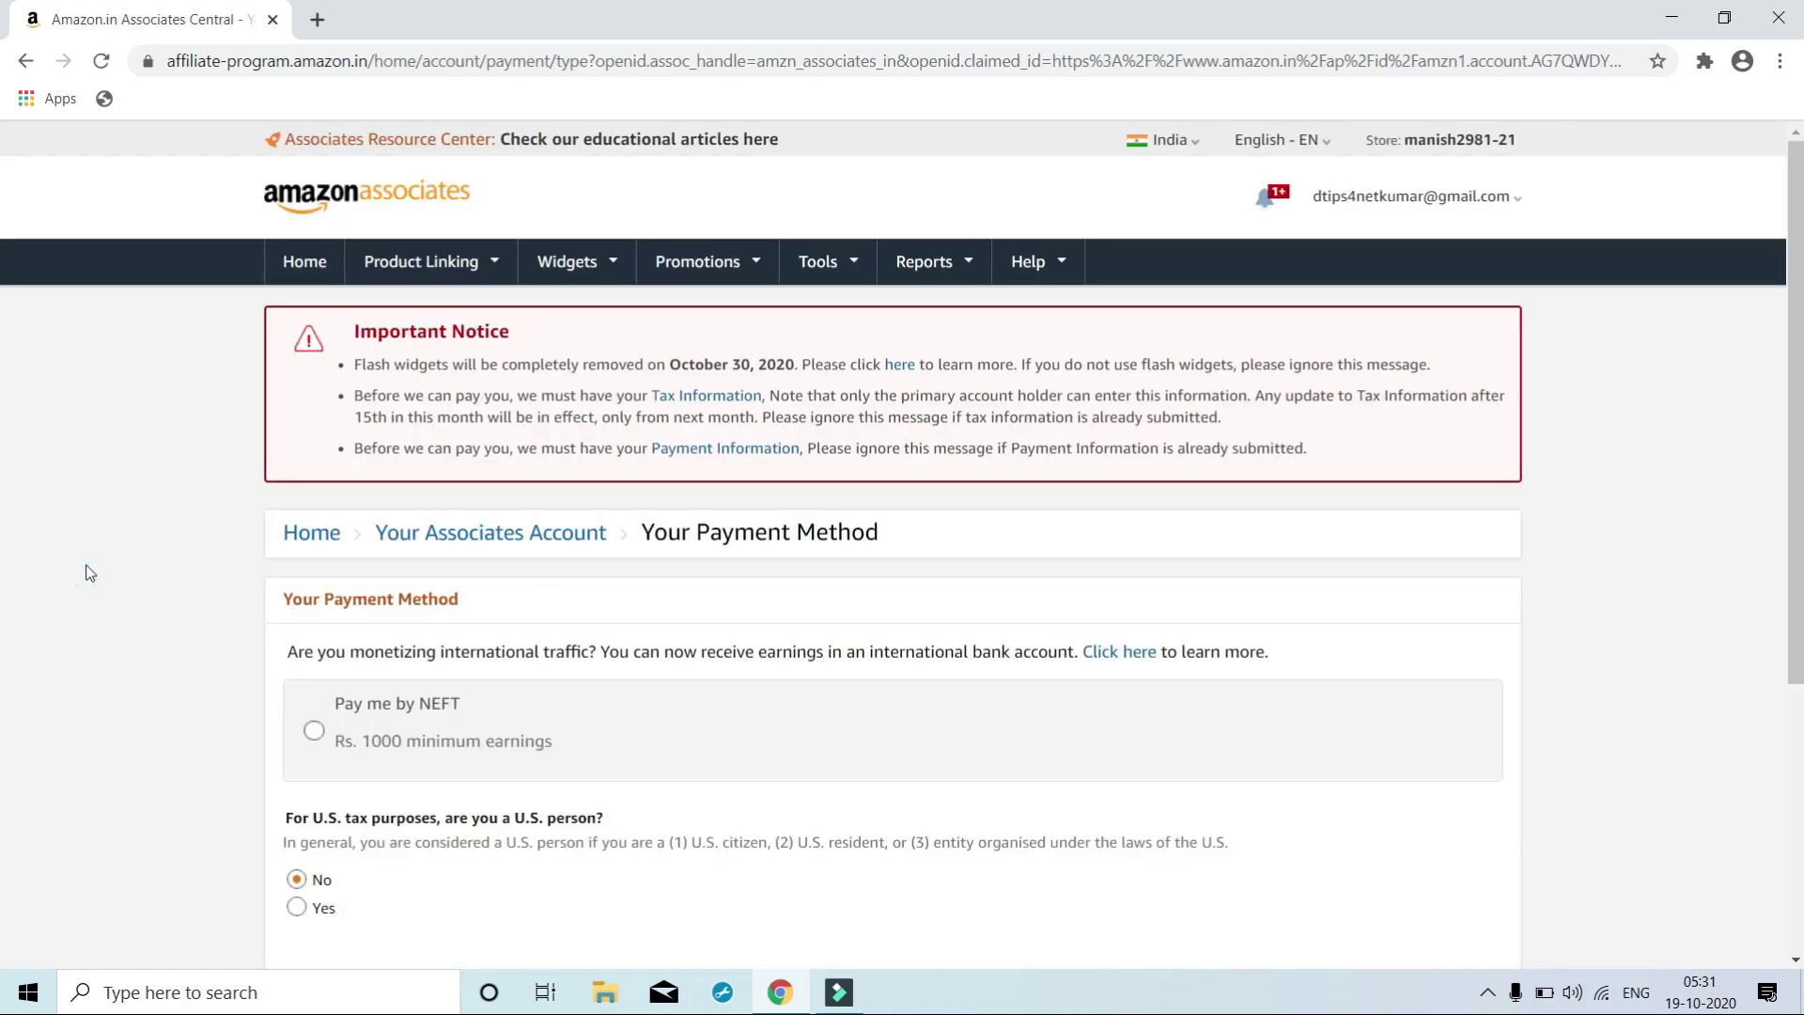
Select Pay me by NEFT as the payment method for the Associates earnings.
scroll(90, 573, down, 3)
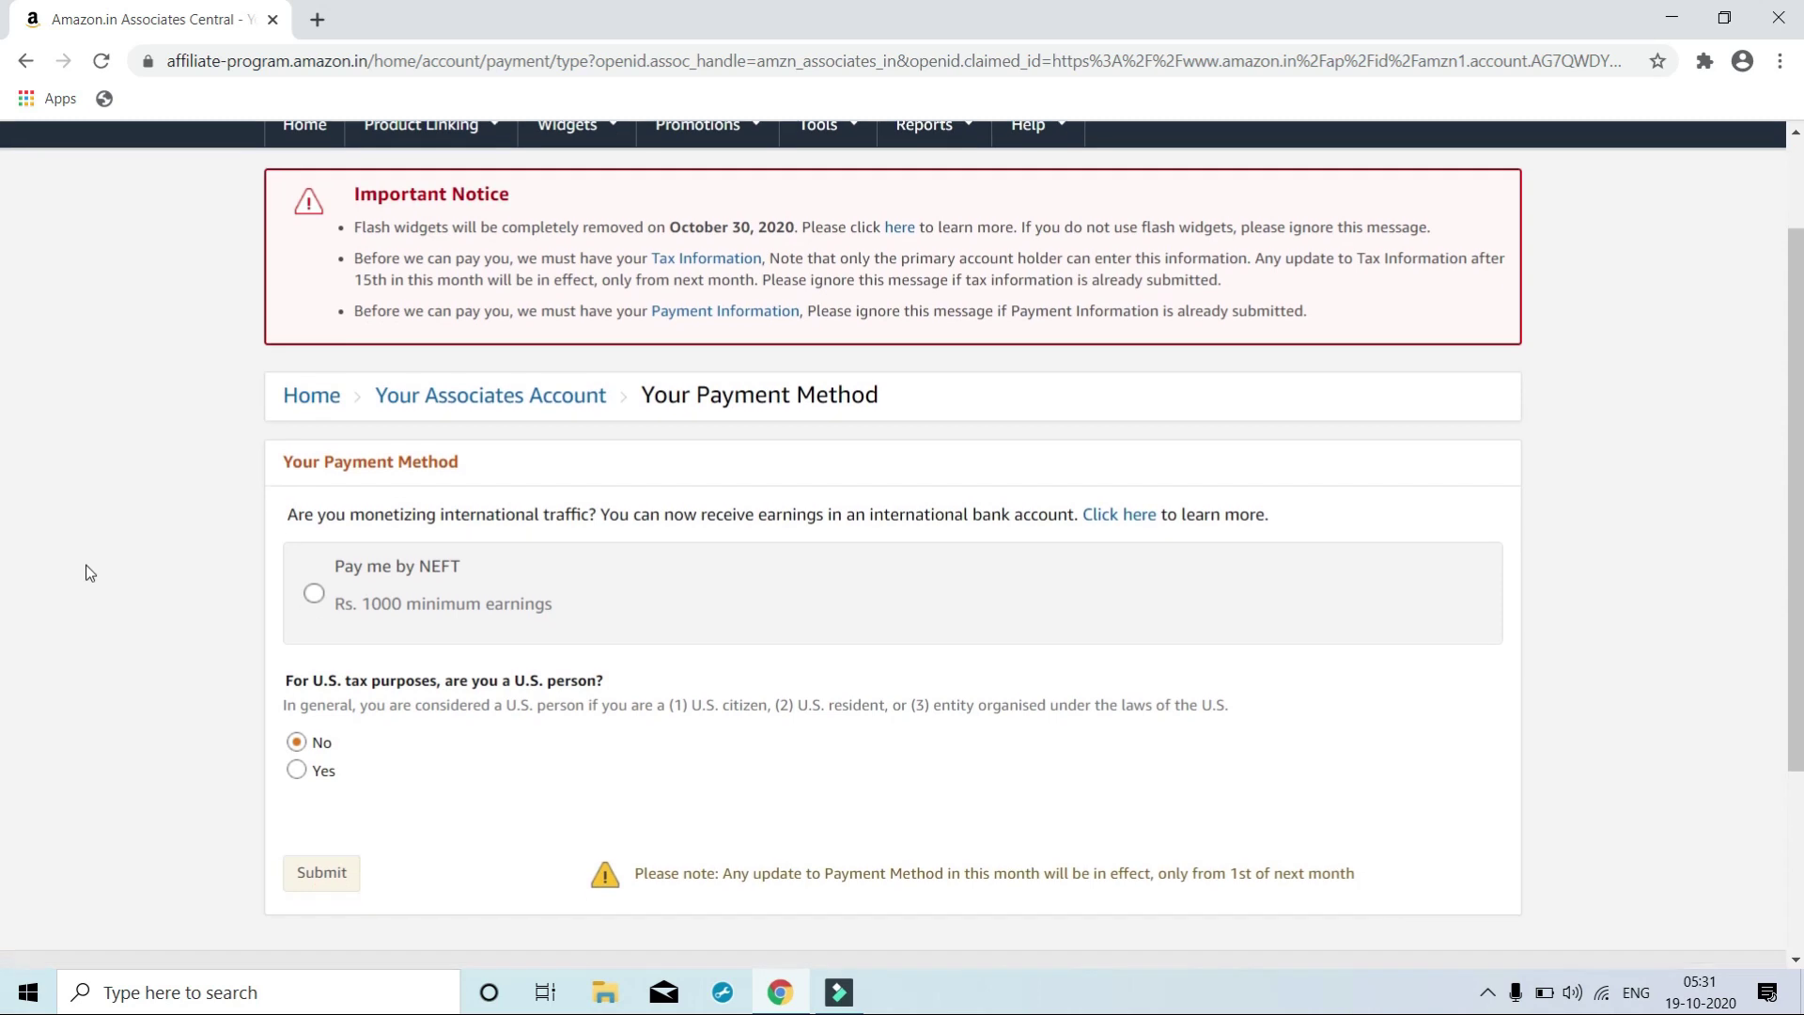
scroll(89, 573, down, 1)
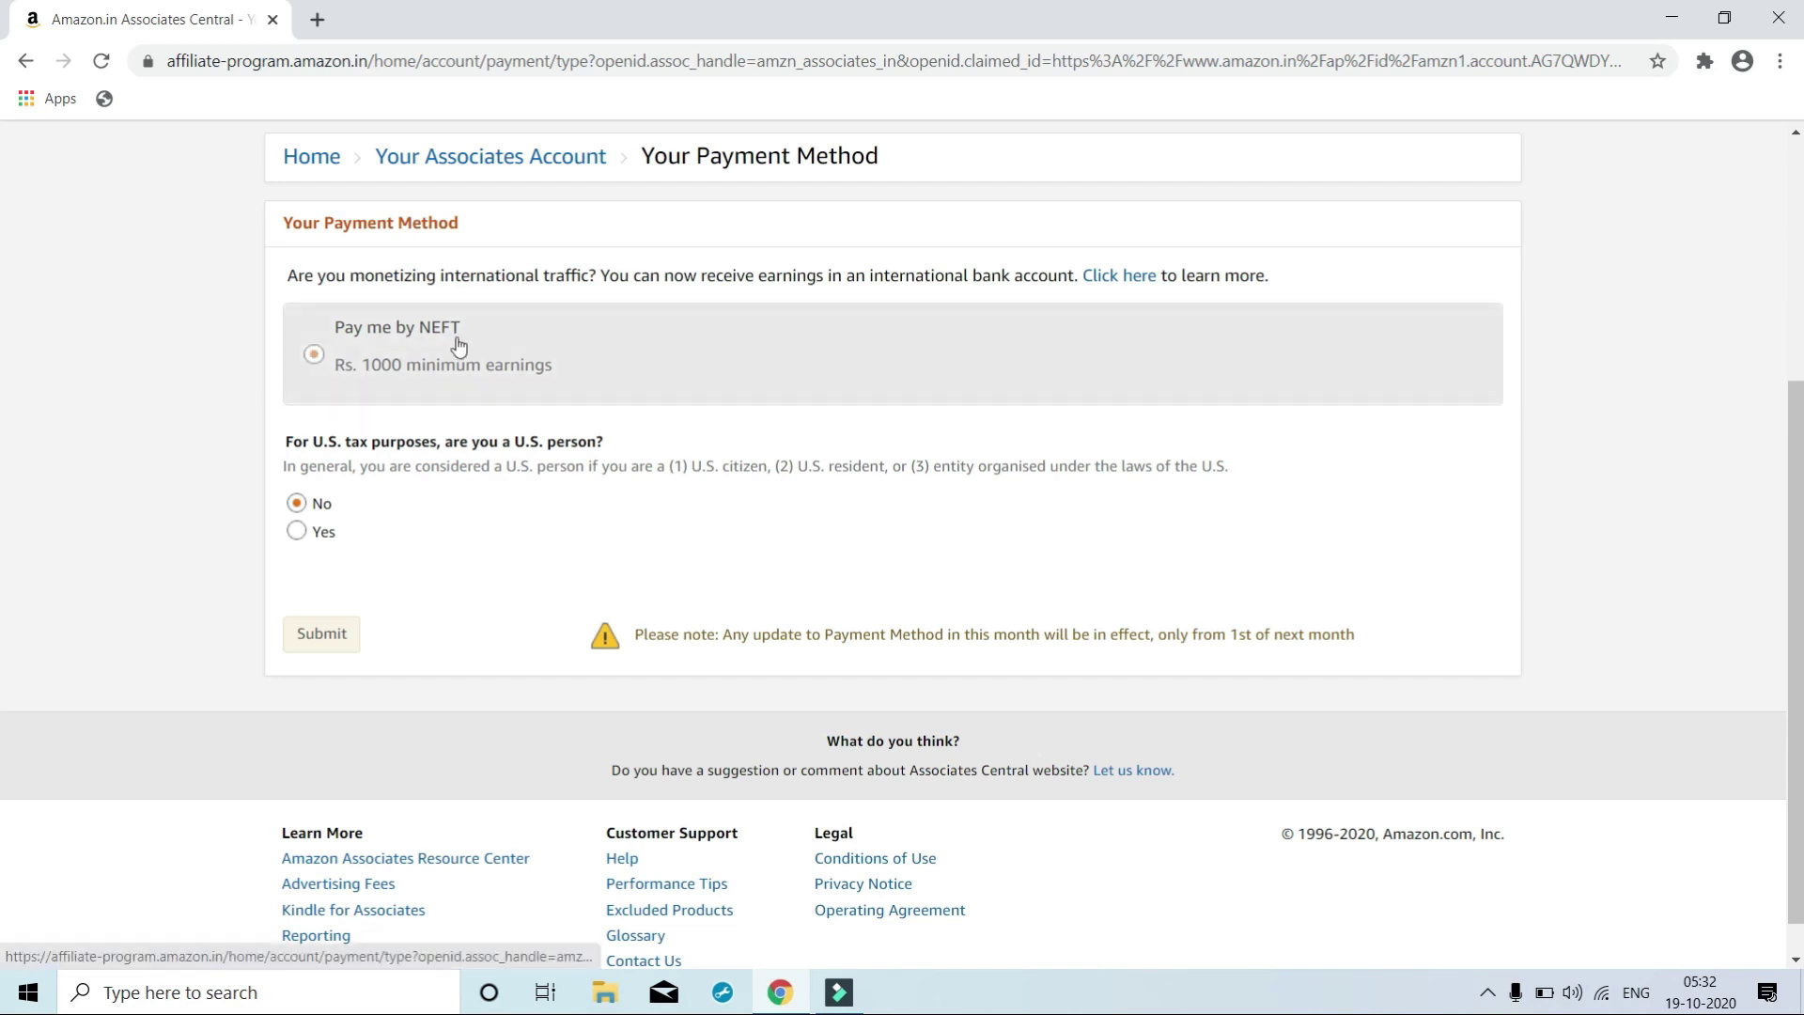
click(313, 355)
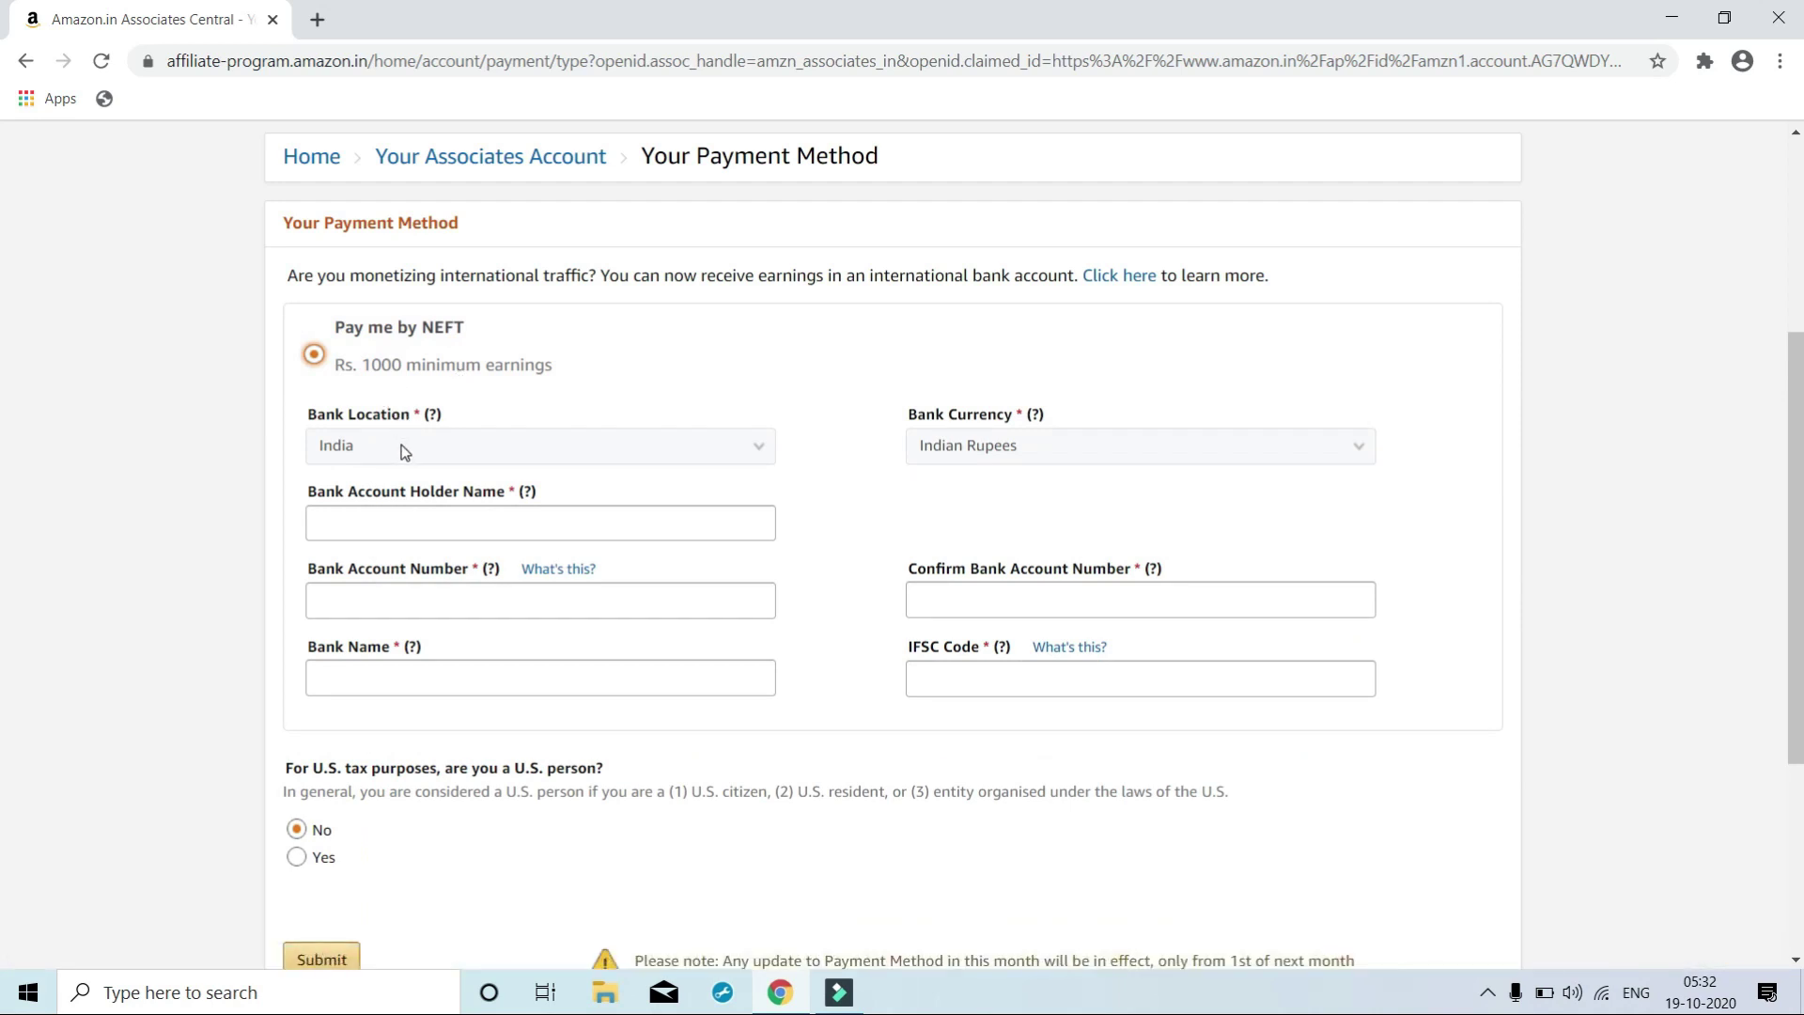
Examine the NEFT bank fields for account holder name, account number, bank name and IFSC code, plus the U.S. person question.
click(460, 524)
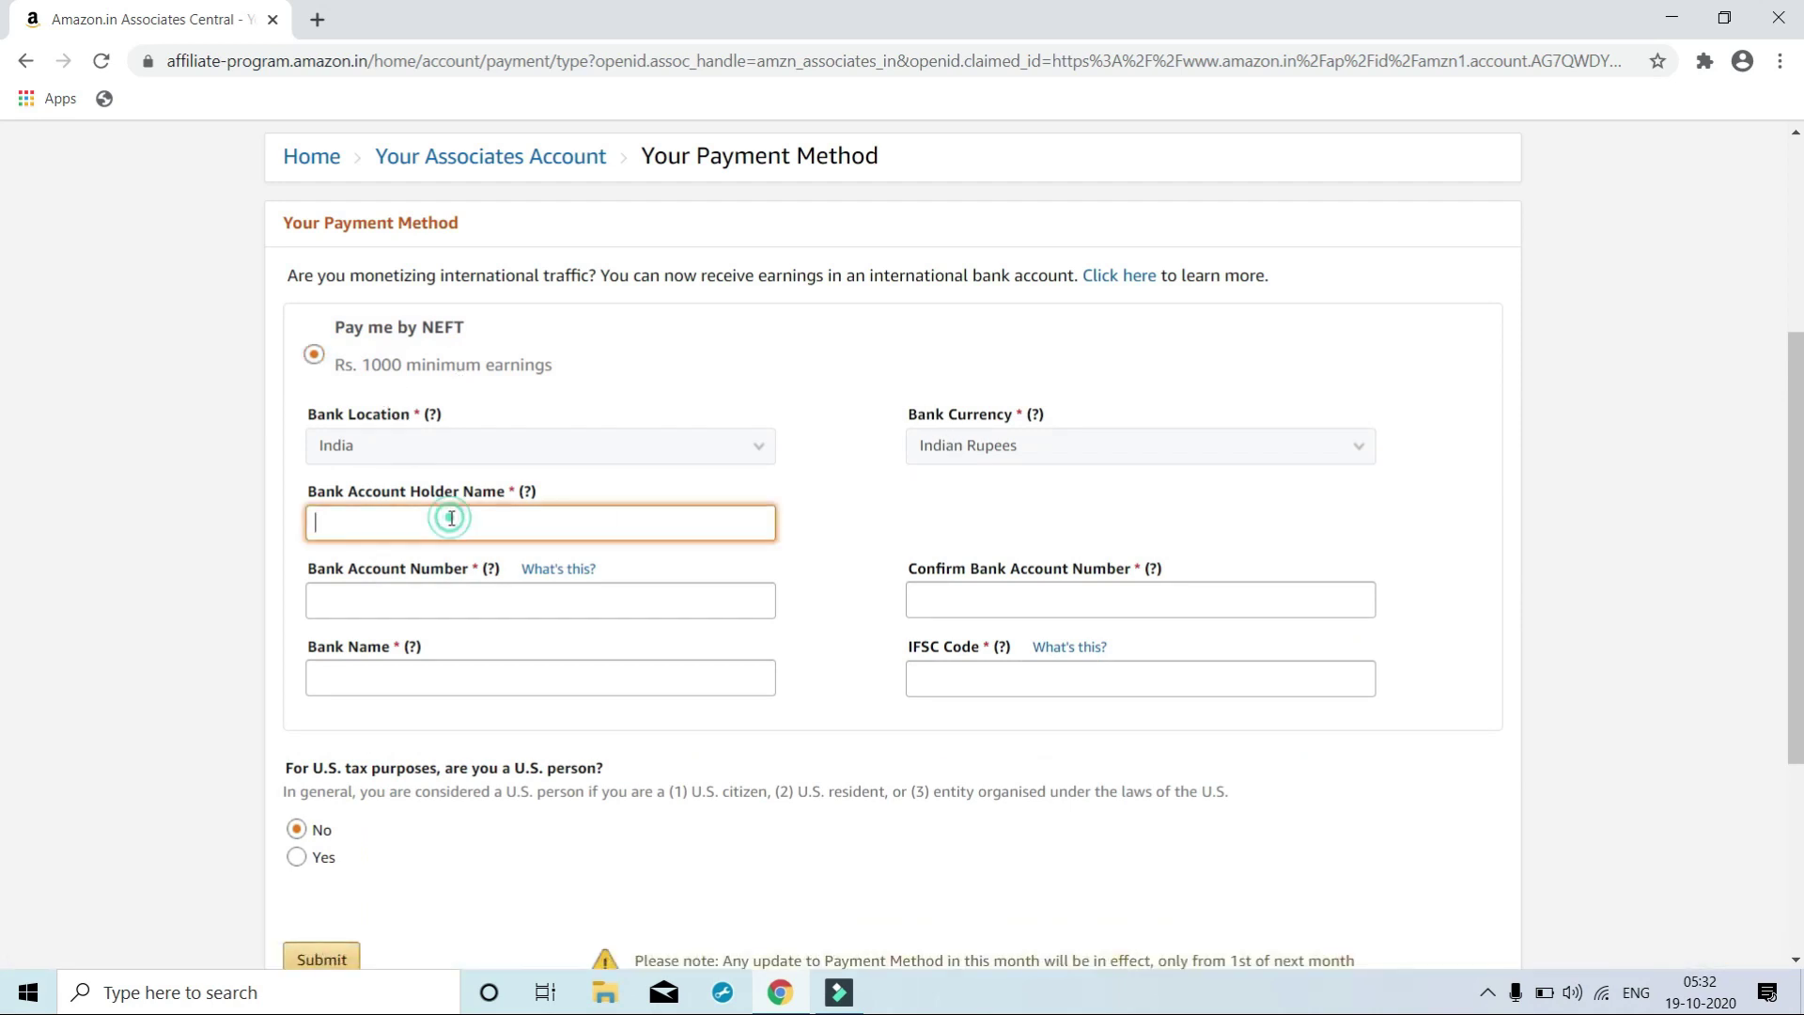
click(455, 601)
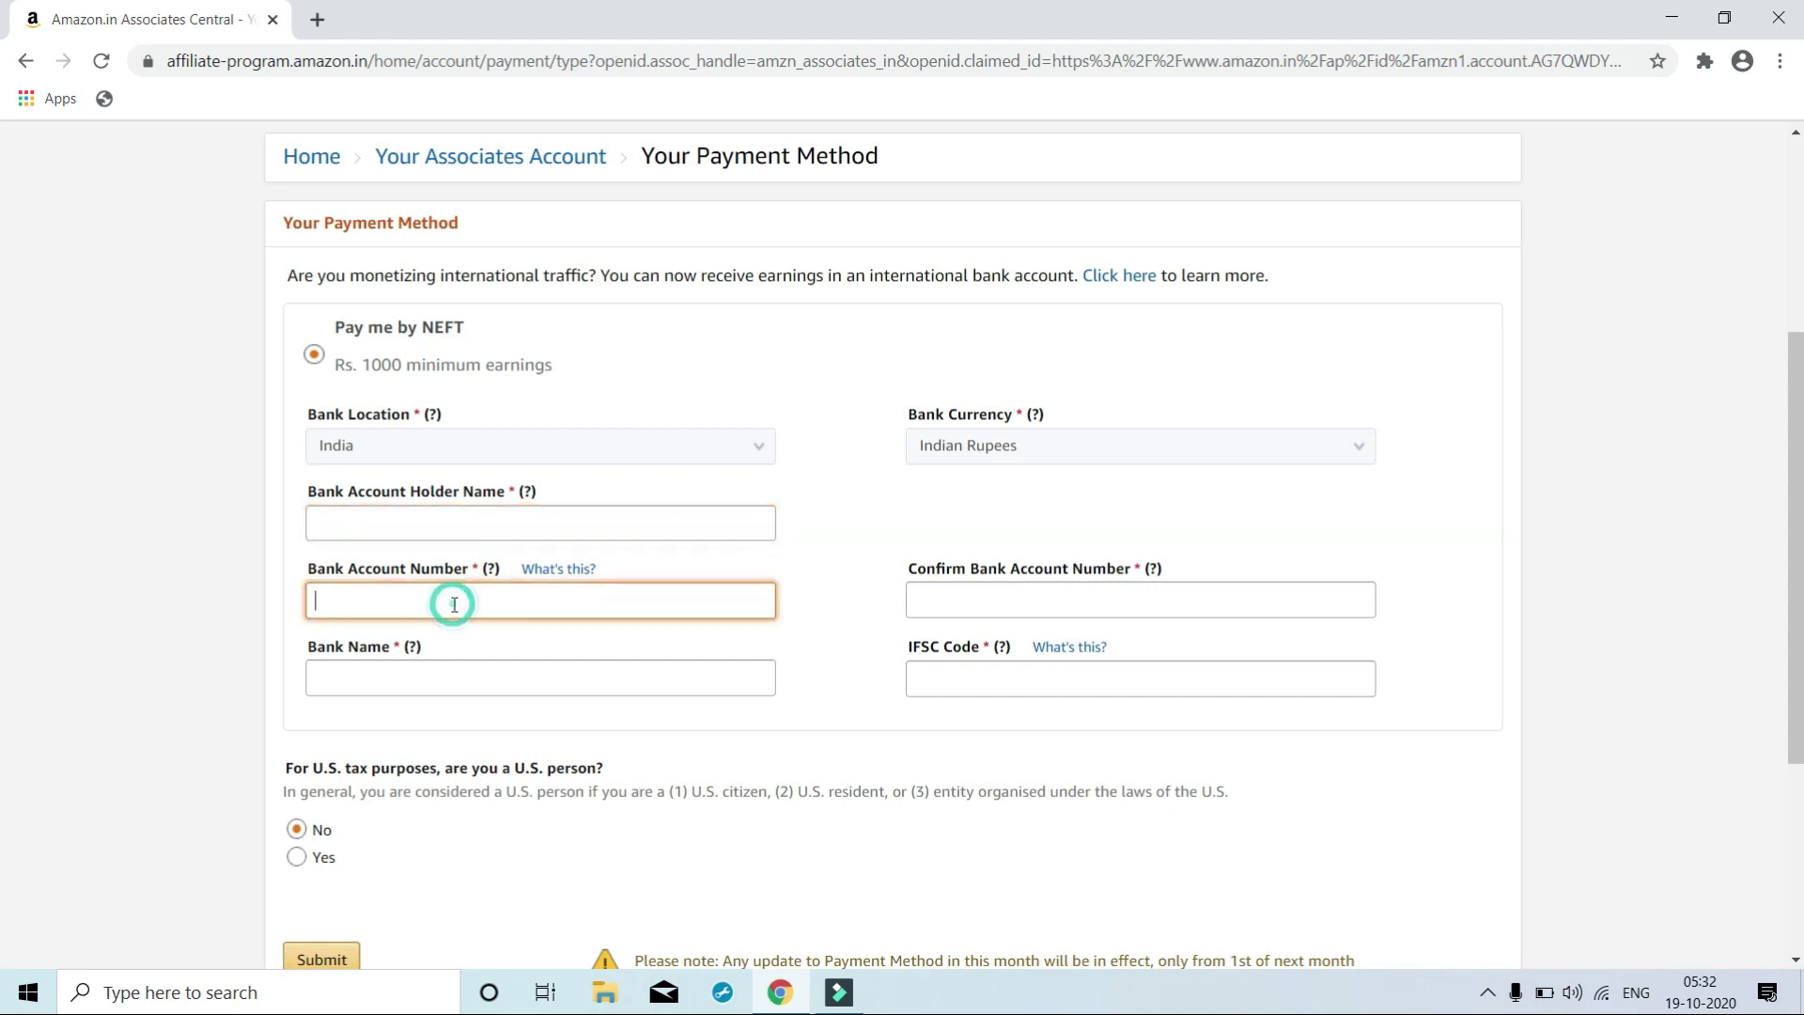
click(428, 684)
click(958, 603)
click(958, 686)
click(298, 830)
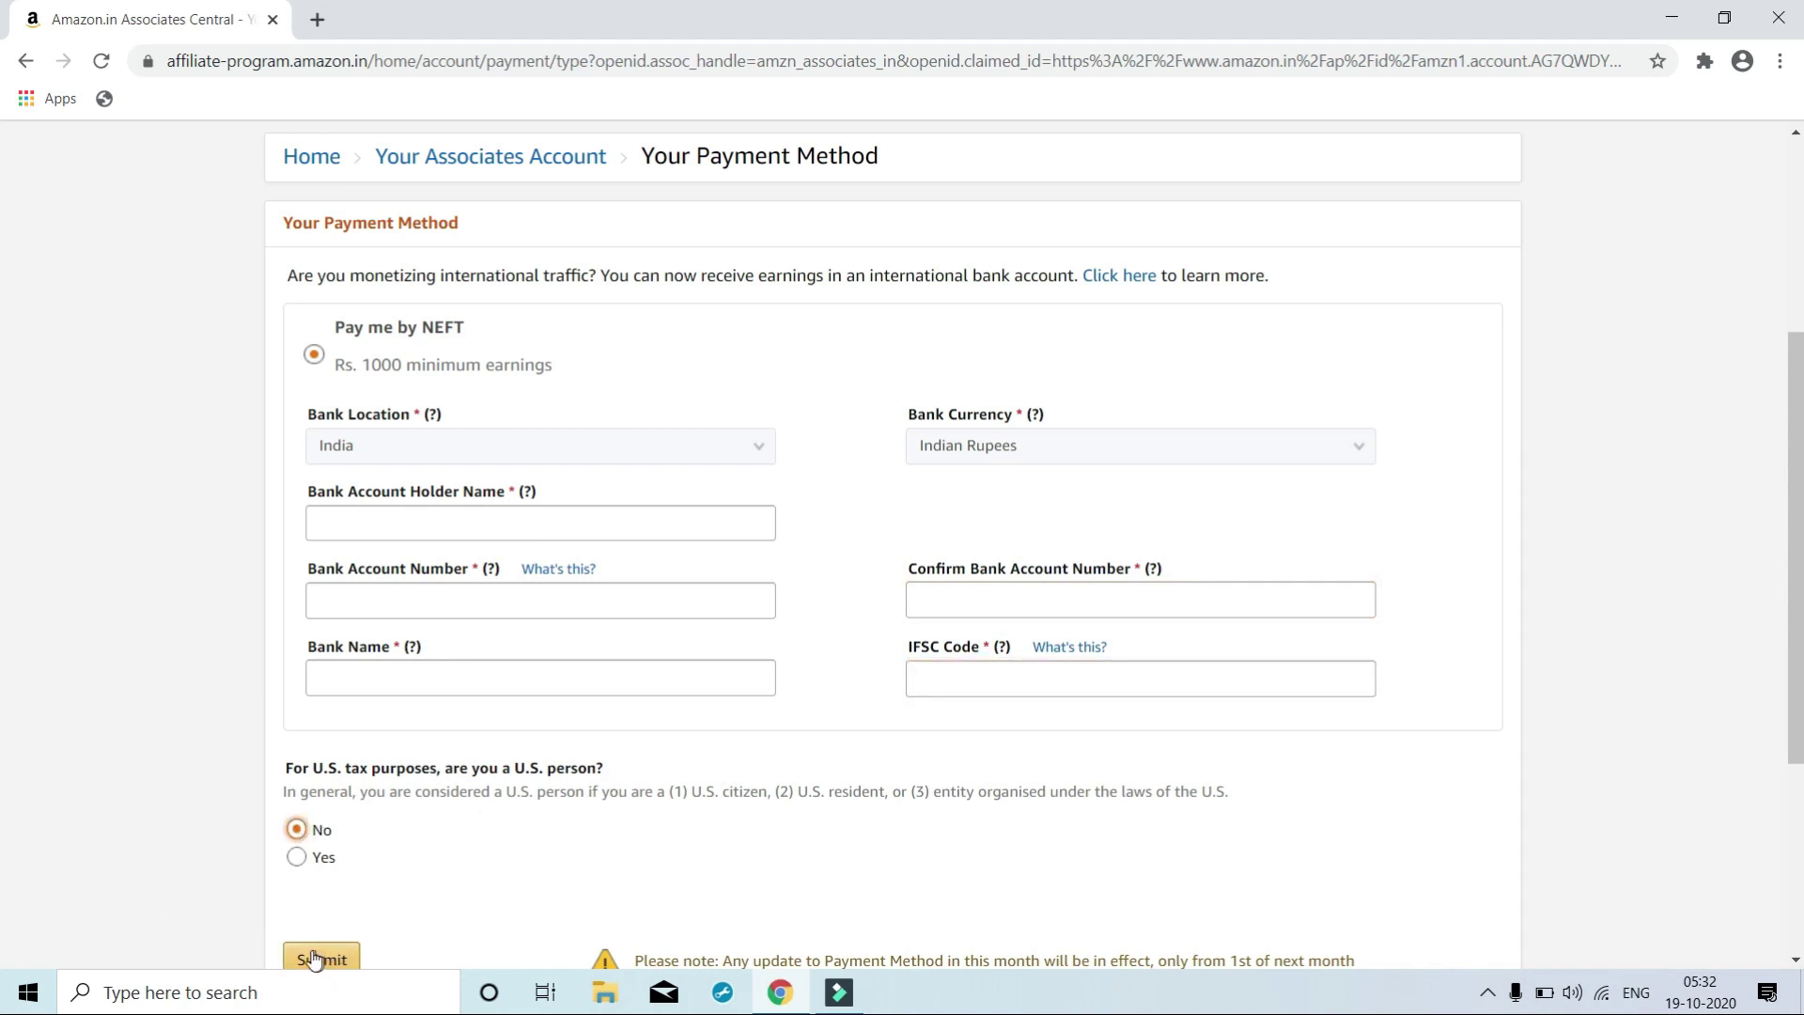
click(198, 890)
scroll(198, 890, down, 2)
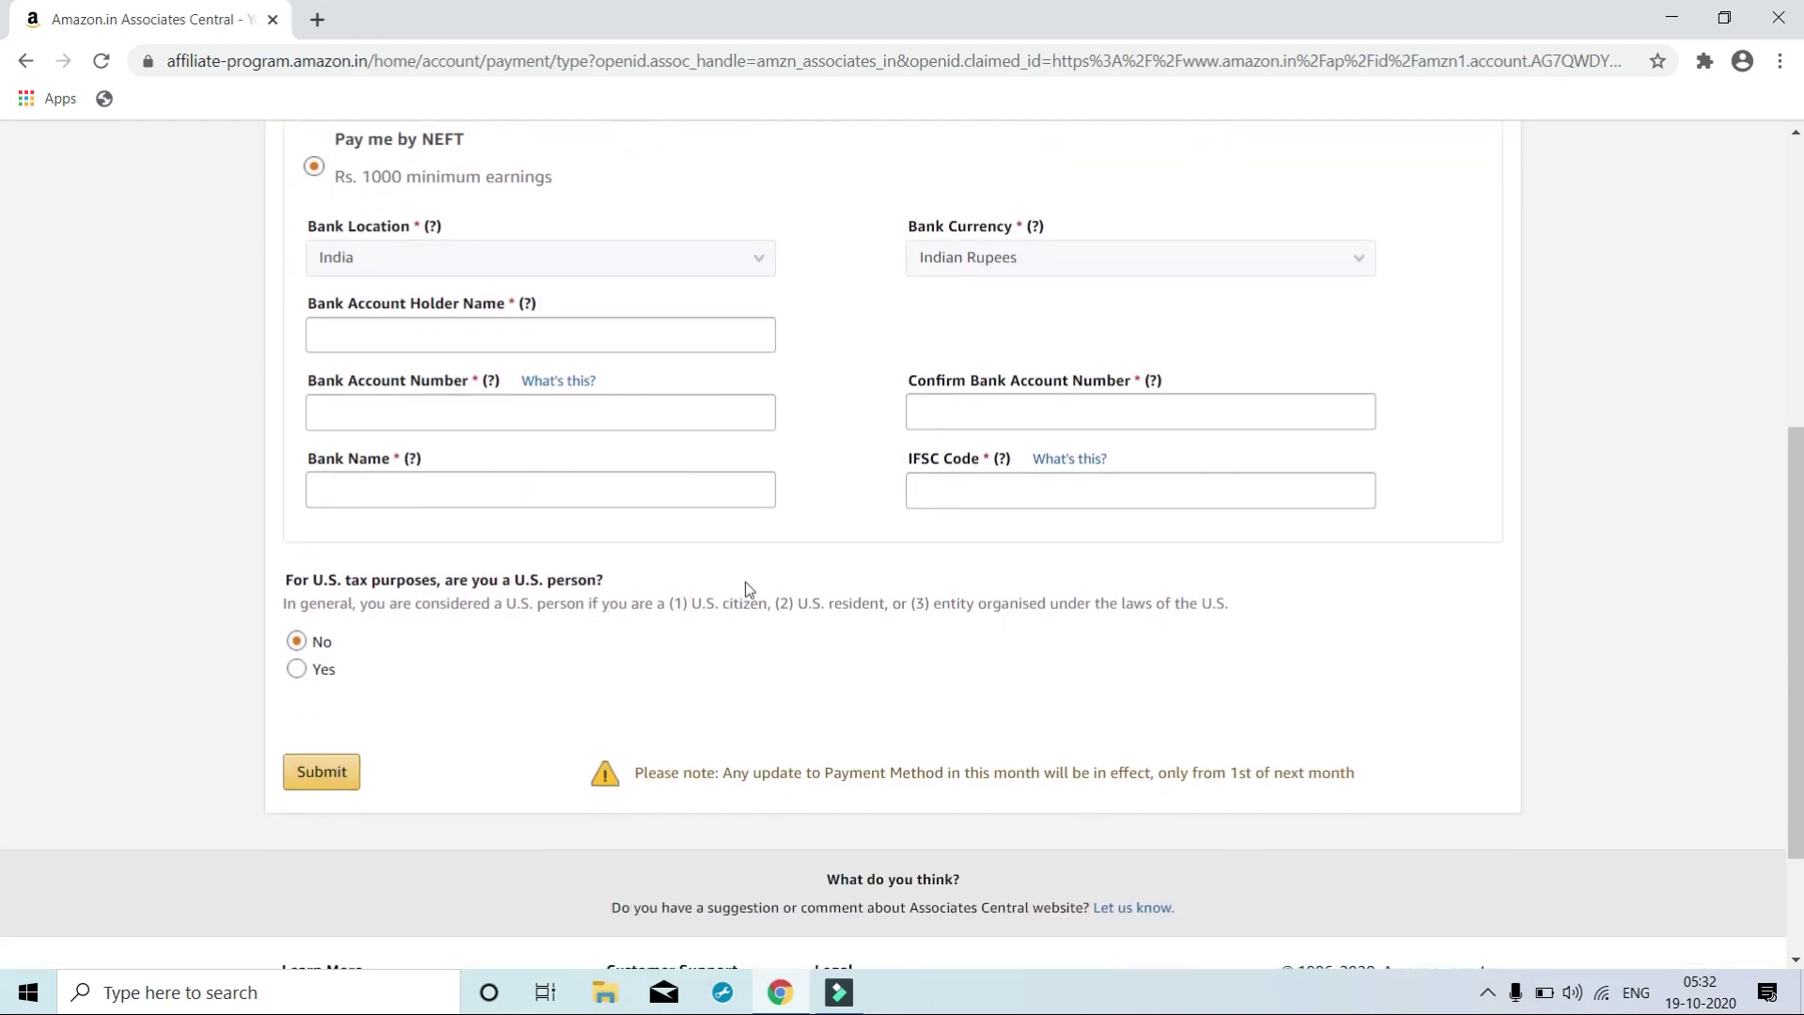
scroll(145, 428, up, 6)
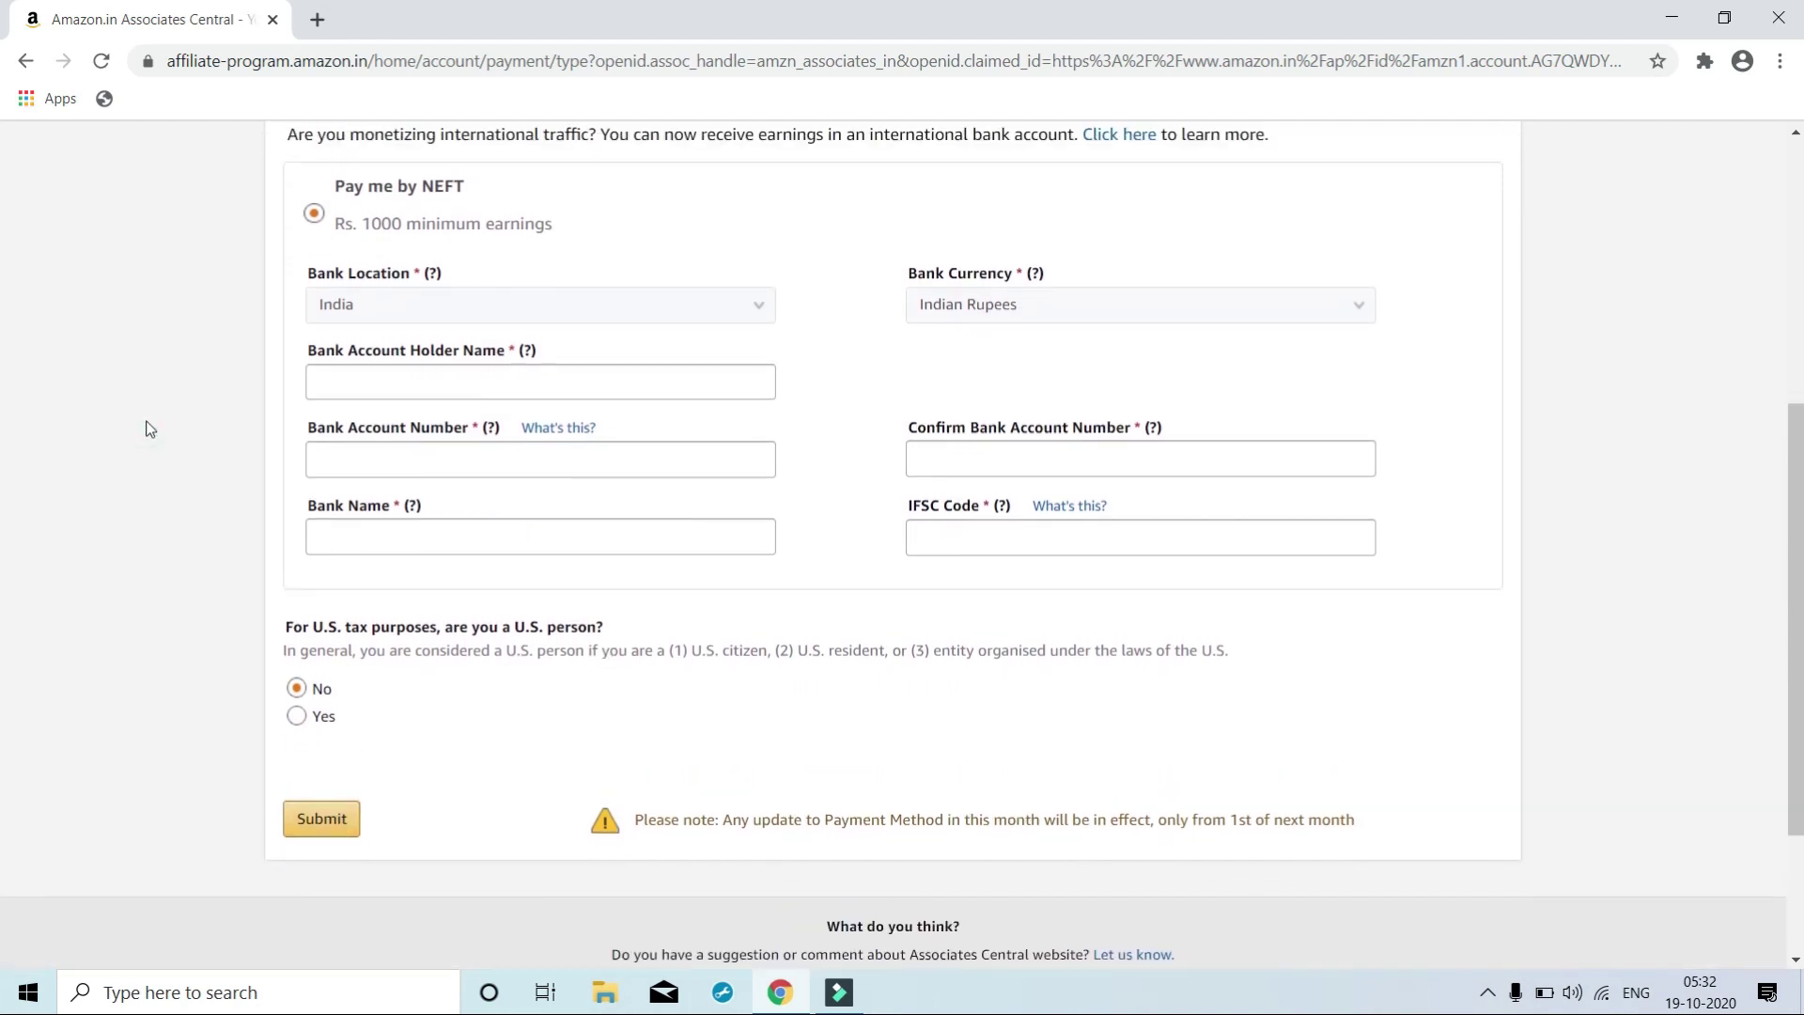